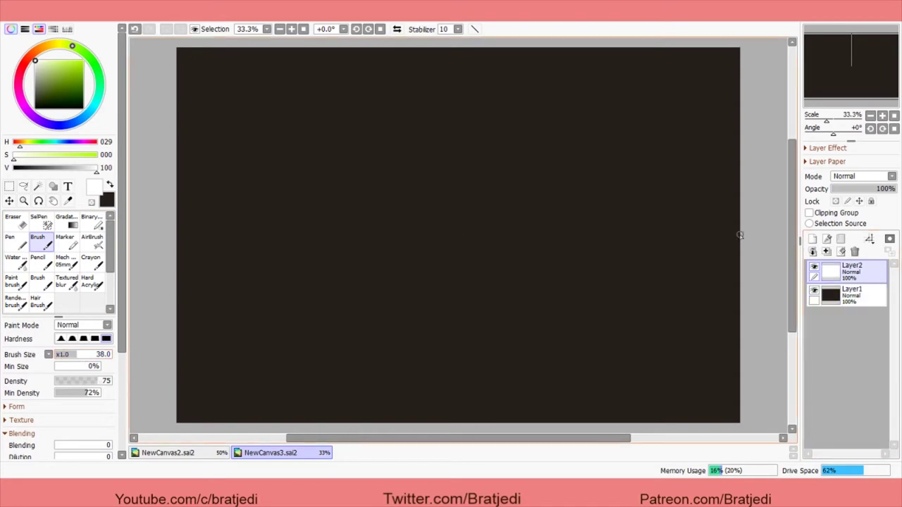
# Step: Sketch the first jellyfish's domed bell in white, with small ovals on top and a curved line closing its open underside
pyautogui.moveTo(323, 151); pyautogui.dragTo(338, 231)
pyautogui.moveTo(310, 204); pyautogui.dragTo(478, 157)
pyautogui.moveTo(453, 113)
pyautogui.mouseDown()
pyautogui.moveTo(421, 217)
pyautogui.moveTo(392, 225)
pyautogui.mouseUp()
pyautogui.moveTo(325, 129); pyautogui.dragTo(466, 191)
pyautogui.moveTo(488, 144); pyautogui.dragTo(423, 227)
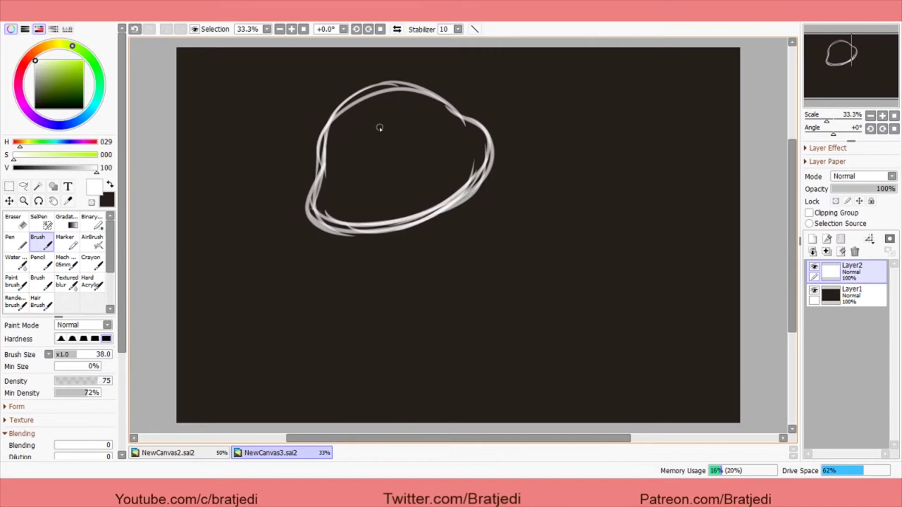
pyautogui.moveTo(378, 126); pyautogui.dragTo(377, 141)
pyautogui.moveTo(316, 201)
pyautogui.mouseDown()
pyautogui.moveTo(493, 147)
pyautogui.moveTo(473, 128)
pyautogui.mouseUp()
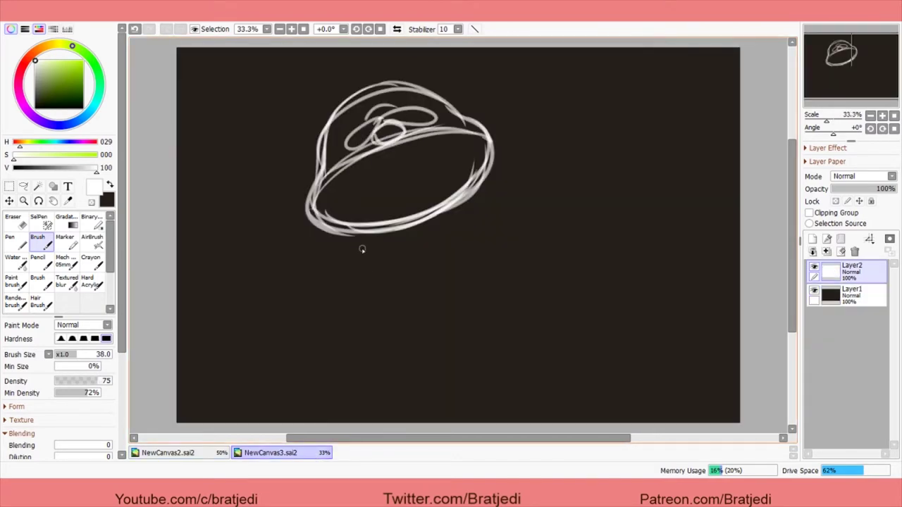
# Step: Check the jellyfish reference and try sketching long tapering tentacles hanging below the bell
pyautogui.hotkey('ctrl', 'Tab')
pyautogui.hotkey('ctrl', 'Tab')
pyautogui.moveTo(350, 233)
pyautogui.mouseDown()
pyautogui.moveTo(322, 302)
pyautogui.moveTo(346, 402)
pyautogui.mouseUp()
pyautogui.moveTo(392, 231)
pyautogui.mouseDown()
pyautogui.moveTo(427, 308)
pyautogui.moveTo(461, 322)
pyautogui.moveTo(432, 213)
pyautogui.mouseUp()
pyautogui.moveTo(431, 215); pyautogui.dragTo(459, 304)
pyautogui.moveTo(472, 194)
pyautogui.mouseDown()
pyautogui.moveTo(465, 310)
pyautogui.moveTo(493, 372)
pyautogui.mouseUp()
pyautogui.moveTo(434, 218); pyautogui.dragTo(444, 273)
pyautogui.moveTo(490, 187); pyautogui.dragTo(494, 319)
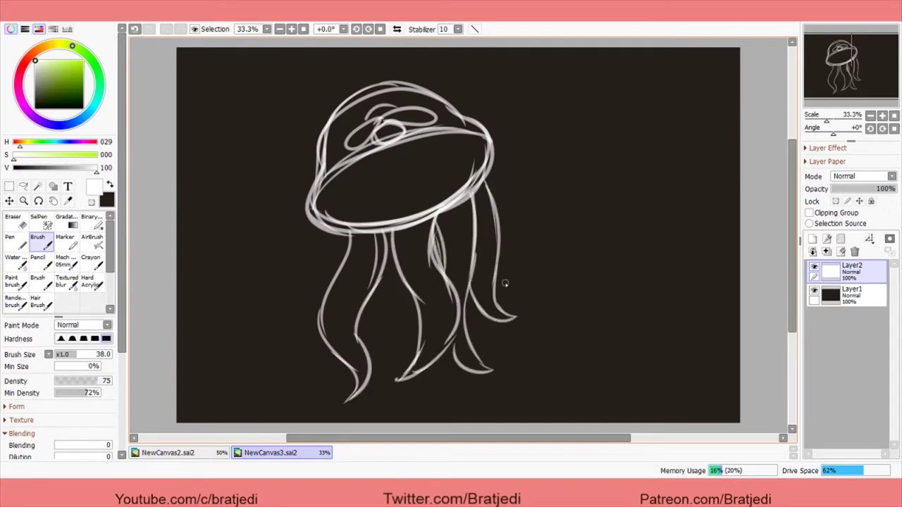
# Step: Trace the tentacle shapes of both reference jellyfish with white strokes in the reference canvas
pyautogui.hotkey('ctrl', 'Tab')
pyautogui.moveTo(432, 284); pyautogui.dragTo(324, 302)
pyautogui.moveTo(384, 239); pyautogui.dragTo(282, 260)
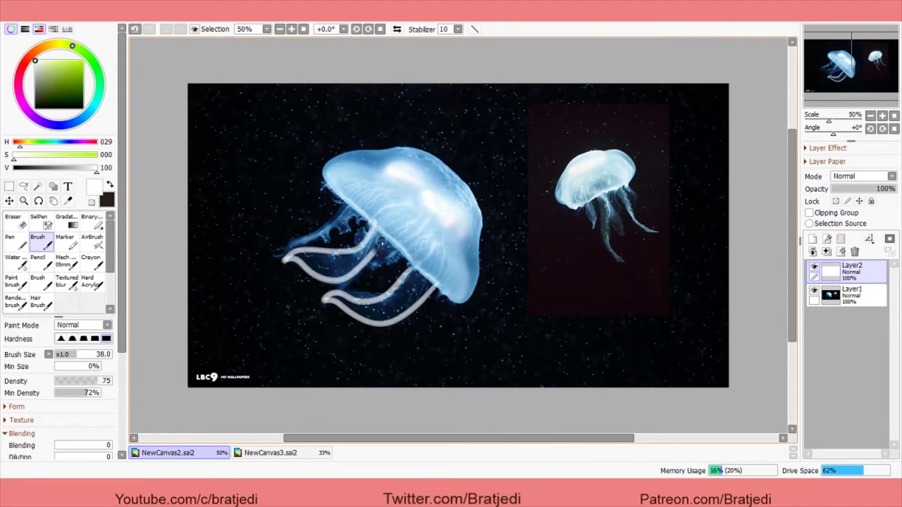
pyautogui.moveTo(367, 215); pyautogui.dragTo(289, 243)
pyautogui.moveTo(583, 205); pyautogui.dragTo(607, 265)
pyautogui.moveTo(614, 197); pyautogui.dragTo(626, 229)
pyautogui.moveTo(624, 189); pyautogui.dragTo(658, 231)
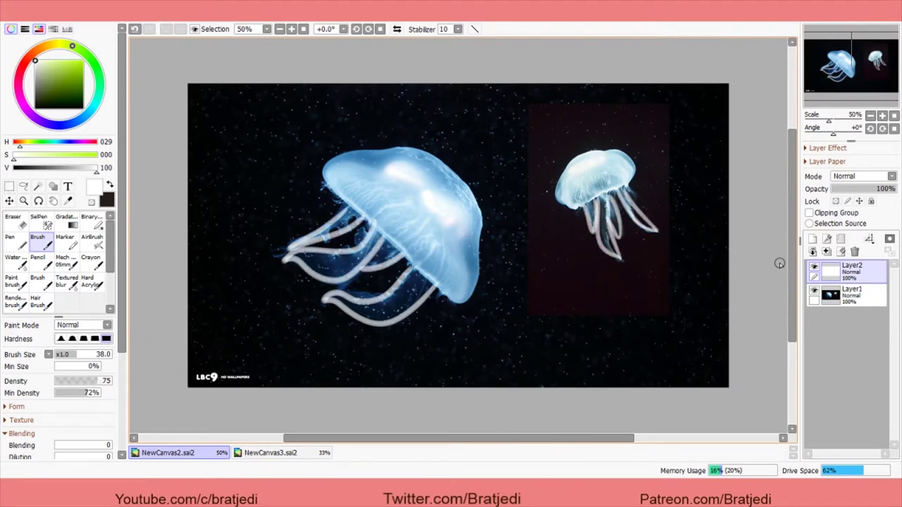
# Step: Return to the drawing canvas and undo all tentacle strokes below the bell
pyautogui.hotkey('ctrl', 'Tab')
pyautogui.hotkey('ctrl', 'z')
pyautogui.hotkey('ctrl', 'z')
pyautogui.hotkey('ctrl', 'z')
pyautogui.hotkey('ctrl', 'z')
pyautogui.hotkey('ctrl', 'z')
pyautogui.hotkey('ctrl', 'z')
pyautogui.hotkey('ctrl', 'z')
pyautogui.hotkey('ctrl', 'z')
# Step: Try a second set of wavy tentacles below the first bell and undo them
pyautogui.moveTo(349, 232)
pyautogui.mouseDown()
pyautogui.moveTo(337, 328)
pyautogui.moveTo(374, 308)
pyautogui.mouseUp()
pyautogui.moveTo(388, 227); pyautogui.dragTo(370, 292)
pyautogui.moveTo(386, 243)
pyautogui.mouseDown()
pyautogui.moveTo(439, 359)
pyautogui.moveTo(466, 387)
pyautogui.mouseUp()
pyautogui.moveTo(437, 213)
pyautogui.mouseDown()
pyautogui.moveTo(467, 298)
pyautogui.moveTo(469, 201)
pyautogui.moveTo(471, 386)
pyautogui.moveTo(487, 388)
pyautogui.mouseUp()
pyautogui.moveTo(473, 187); pyautogui.dragTo(496, 243)
pyautogui.moveTo(485, 170); pyautogui.dragTo(522, 328)
pyautogui.hotkey('ctrl', 'z')
pyautogui.hotkey('ctrl', 'z')
pyautogui.hotkey('ctrl', 'z')
pyautogui.hotkey('ctrl', 'z')
pyautogui.hotkey('ctrl', 'z')
pyautogui.hotkey('ctrl', 'z')
pyautogui.hotkey('ctrl', 'z')
# Step: On a new layer, sketch a second jellyfish bell lower and to the right, with ovals on top and curved rib lines
pyautogui.hotkey('ctrl', 'shift', 'n')
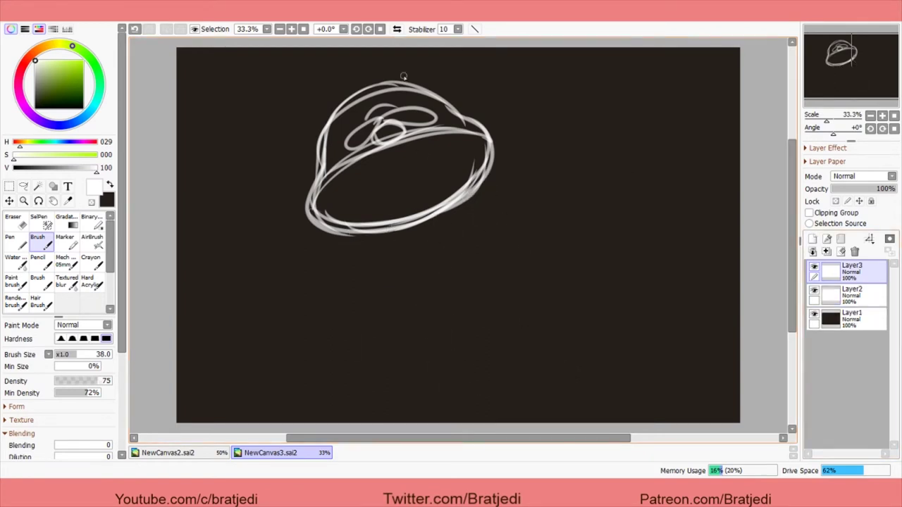
pyautogui.moveTo(543, 210)
pyautogui.mouseDown()
pyautogui.moveTo(509, 256)
pyautogui.moveTo(676, 266)
pyautogui.moveTo(659, 335)
pyautogui.mouseUp()
pyautogui.moveTo(497, 274); pyautogui.dragTo(522, 206)
pyautogui.moveTo(499, 258); pyautogui.dragTo(670, 356)
pyautogui.moveTo(668, 233); pyautogui.dragTo(675, 346)
pyautogui.moveTo(571, 211); pyautogui.dragTo(670, 262)
pyautogui.moveTo(620, 211); pyautogui.dragTo(638, 232)
pyautogui.moveTo(500, 243); pyautogui.dragTo(563, 241)
pyautogui.moveTo(643, 277); pyautogui.dragTo(665, 343)
pyautogui.moveTo(568, 243); pyautogui.dragTo(511, 271)
pyautogui.moveTo(599, 282); pyautogui.dragTo(578, 328)
pyautogui.moveTo(638, 285); pyautogui.dragTo(634, 348)
# Step: Add curved rib lines inside the open underside of the first jellyfish's bell on its own layer
pyautogui.click(846, 293)
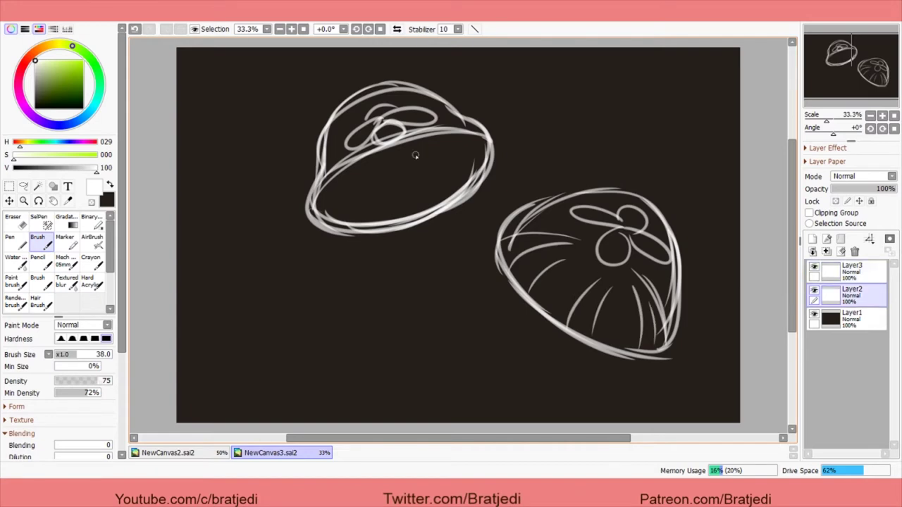
pyautogui.moveTo(349, 172); pyautogui.dragTo(341, 222)
pyautogui.moveTo(374, 169); pyautogui.dragTo(363, 220)
pyautogui.moveTo(405, 158)
pyautogui.mouseDown()
pyautogui.moveTo(411, 214)
pyautogui.moveTo(432, 203)
pyautogui.mouseUp()
pyautogui.moveTo(457, 141); pyautogui.dragTo(465, 198)
pyautogui.moveTo(476, 144); pyautogui.dragTo(471, 192)
# Step: Move the second jellyfish closer to the first, group both layers in a folder and shift the pair up and left
pyautogui.click(851, 269)
pyautogui.click(9, 201)
pyautogui.moveTo(585, 275); pyautogui.dragTo(569, 250)
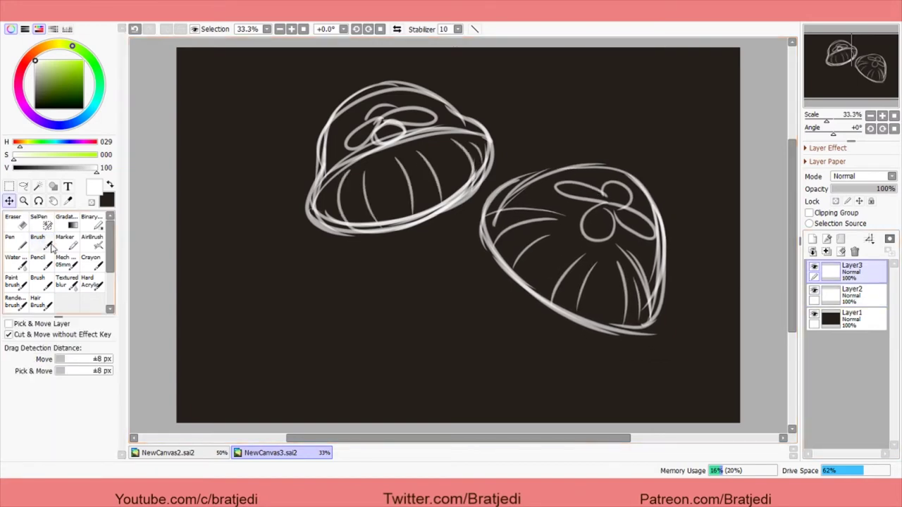
pyautogui.click(827, 251)
pyautogui.moveTo(536, 282); pyautogui.dragTo(504, 261)
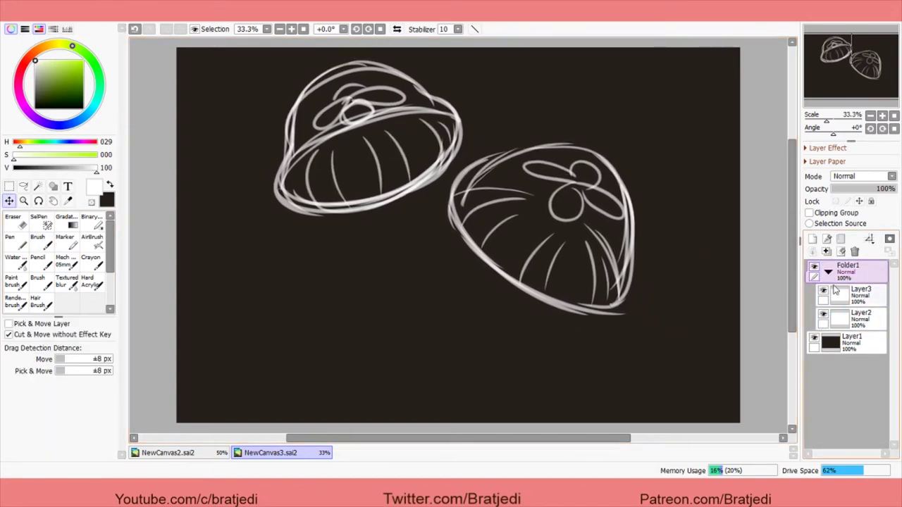
# Step: Try sketching long curved tentacles below the second jellyfish with the Brush and undo them
pyautogui.click(856, 292)
pyautogui.press('b')
pyautogui.hotkey('ctrl', 'z')
pyautogui.hotkey('ctrl', 'y')
pyautogui.moveTo(573, 308); pyautogui.dragTo(458, 385)
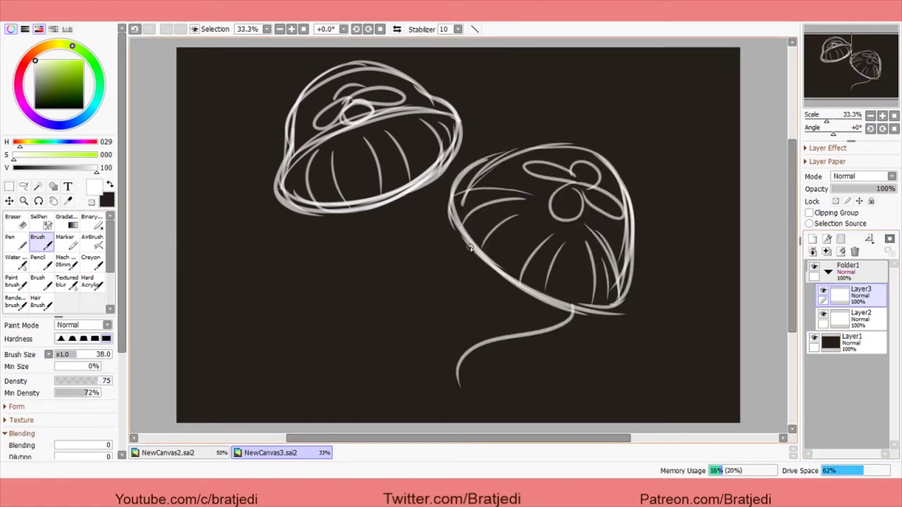
pyautogui.moveTo(469, 248); pyautogui.dragTo(416, 381)
pyautogui.moveTo(505, 285); pyautogui.dragTo(507, 399)
pyautogui.moveTo(592, 307); pyautogui.dragTo(613, 381)
pyautogui.hotkey('ctrl', 'z')
pyautogui.hotkey('ctrl', 'z')
pyautogui.hotkey('ctrl', 'z')
pyautogui.hotkey('ctrl', 'z')
# Step: Sketch thin wavy tentacles trailing down and left from the second jellyfish's rim
pyautogui.moveTo(460, 231); pyautogui.dragTo(405, 358)
pyautogui.moveTo(587, 310); pyautogui.dragTo(540, 392)
pyautogui.hotkey('ctrl', 'z')
pyautogui.moveTo(485, 250); pyautogui.dragTo(431, 392)
pyautogui.moveTo(543, 310); pyautogui.dragTo(438, 331)
# Step: Sketch four wavy tentacles hanging from the first jellyfish's rim on its own layer
pyautogui.hotkey('alt', '[')
pyautogui.moveTo(331, 206); pyautogui.dragTo(321, 359)
pyautogui.moveTo(378, 206)
pyautogui.mouseDown()
pyautogui.moveTo(355, 297)
pyautogui.moveTo(358, 360)
pyautogui.mouseUp()
pyautogui.moveTo(394, 181); pyautogui.dragTo(431, 321)
pyautogui.moveTo(449, 172); pyautogui.dragTo(441, 269)
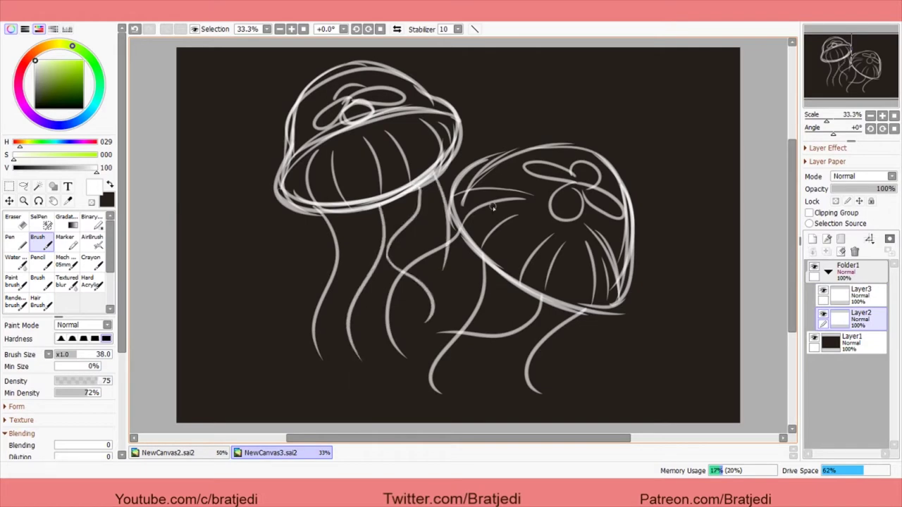
# Step: Draw a large heart outline around both jellyfish on a new layer
pyautogui.hotkey('ctrl', 'shift', 'n')
pyautogui.press('-')
pyautogui.moveTo(331, 141); pyautogui.dragTo(422, 359)
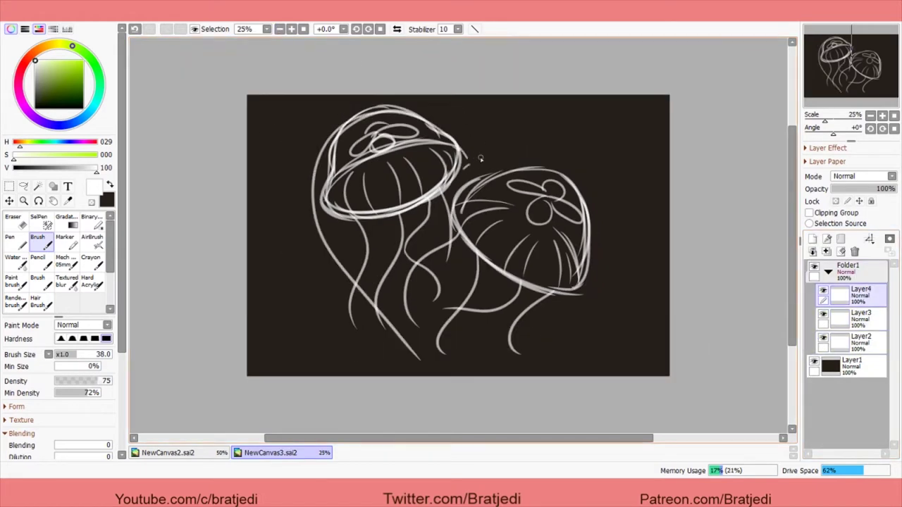
pyautogui.moveTo(463, 169); pyautogui.dragTo(426, 358)
# Step: Delete the first heart outline and erase the lower end of the first jellyfish's outermost tentacle
pyautogui.hotkey('alt', '[')
pyautogui.press('e')
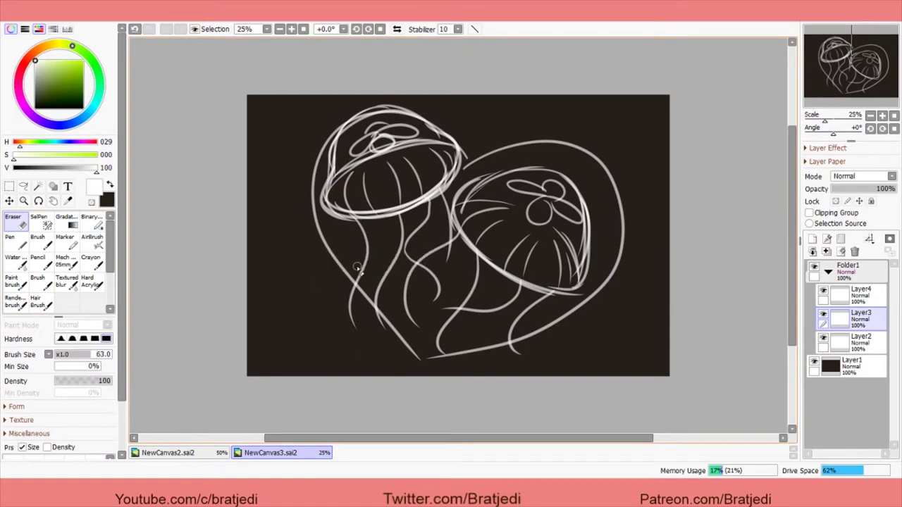
pyautogui.hotkey('alt', ']')
pyautogui.press('Delete')
pyautogui.moveTo(353, 262); pyautogui.dragTo(356, 326)
# Step: Redraw a heart guide around both jellyfish on a new layer above the folder and lower its opacity to 19%
pyautogui.hotkey('alt', ']')
pyautogui.hotkey('alt', ']')
pyautogui.hotkey('ctrl', 'shift', 'n')
pyautogui.press('b')
pyautogui.moveTo(463, 163)
pyautogui.mouseDown()
pyautogui.moveTo(345, 106)
pyautogui.moveTo(386, 335)
pyautogui.moveTo(493, 149)
pyautogui.moveTo(536, 339)
pyautogui.moveTo(407, 359)
pyautogui.mouseUp()
pyautogui.click(844, 189)
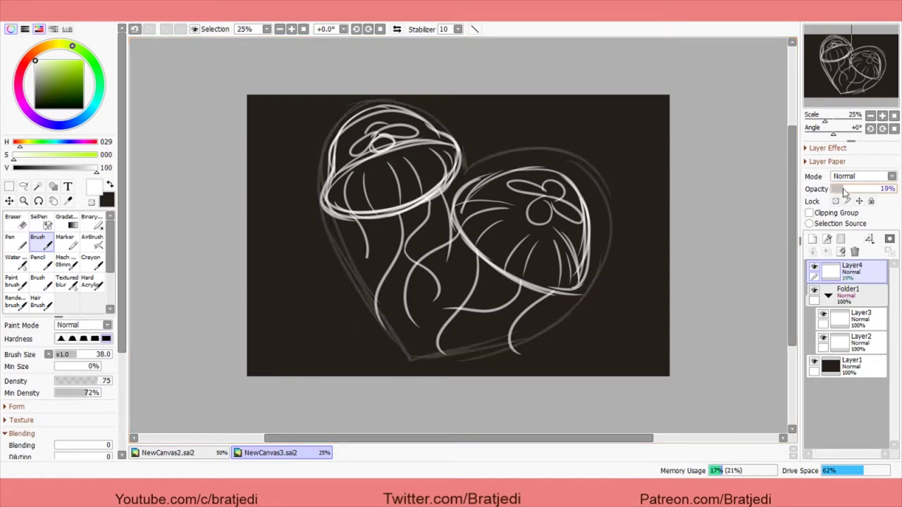
# Step: Redraw the first jellyfish's outer tentacle end and the second jellyfish's middle tentacle end to fit inside the heart guide
pyautogui.hotkey('alt', ']')
pyautogui.hotkey('alt', ']')
pyautogui.hotkey('alt', ']')
pyautogui.press('e')
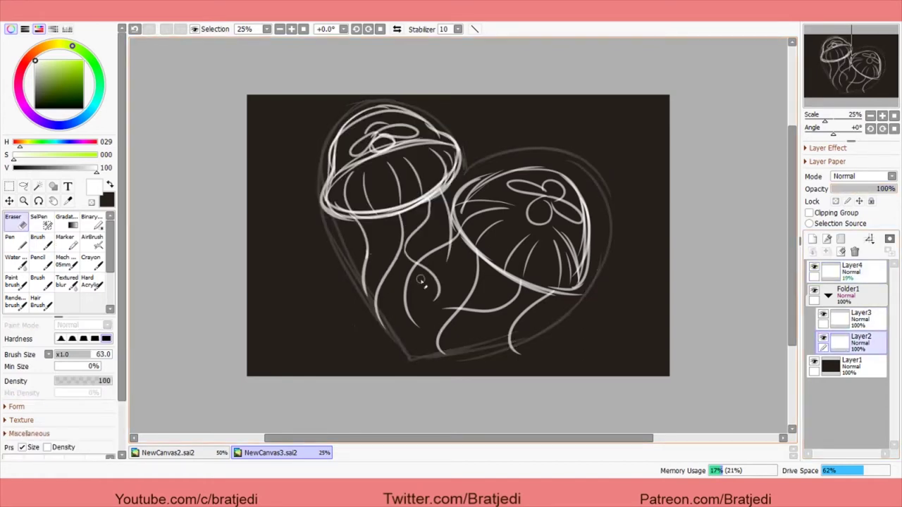
pyautogui.hotkey('alt', '[')
pyautogui.press('b')
pyautogui.moveTo(441, 326)
pyautogui.mouseDown()
pyautogui.moveTo(444, 354)
pyautogui.moveTo(417, 365)
pyautogui.mouseUp()
# Step: Redraw the second jellyfish's outermost tentacle curving inward along the heart's lower edge and hide the heart guide layer
pyautogui.press('e')
pyautogui.press('b')
pyautogui.moveTo(473, 345); pyautogui.dragTo(550, 292)
pyautogui.hotkey('ctrl', 'z')
pyautogui.moveTo(476, 344); pyautogui.dragTo(548, 290)
pyautogui.click(814, 268)
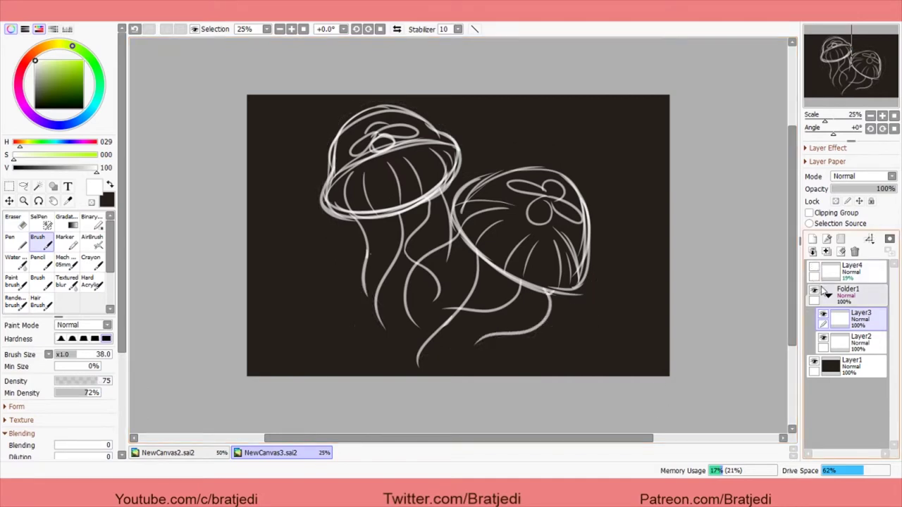
# Step: Lock the sketch layers' transparency and recolour the second jellyfish's lines yellow-green and the first's mint green
pyautogui.click(836, 201)
pyautogui.click(62, 62)
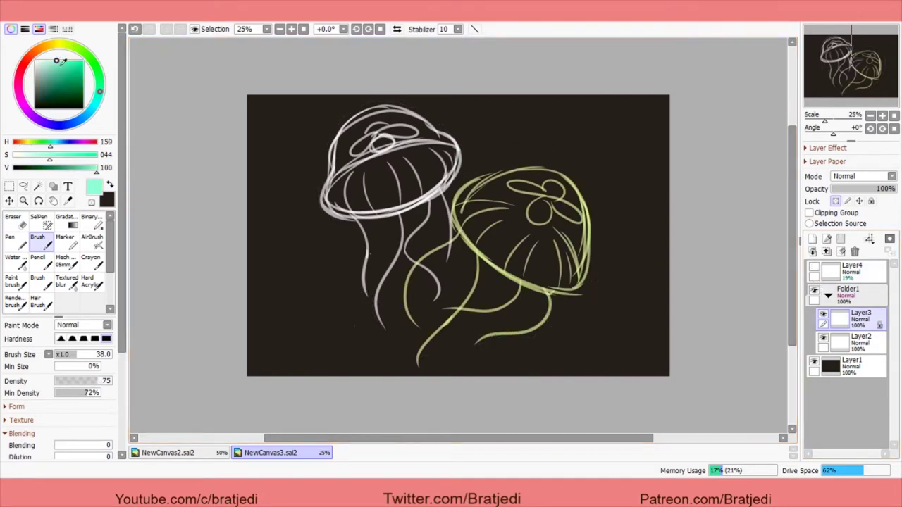
pyautogui.hotkey('ctrl', 'z')
pyautogui.hotkey('alt', ']')
pyautogui.hotkey('alt', '[')
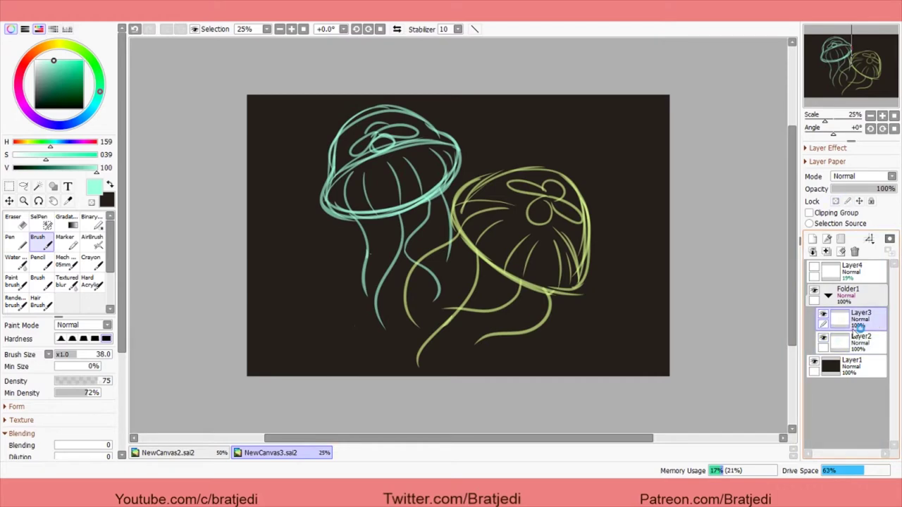
# Step: Check the reference, hide the second jellyfish and add wavy frills to the first jellyfish's tentacles in mint green
pyautogui.hotkey('ctrl', 'Tab')
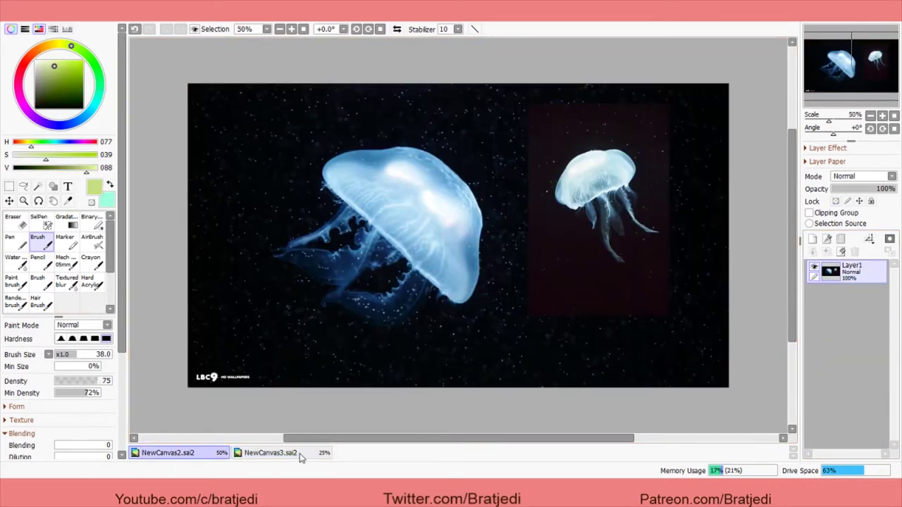
pyautogui.click(298, 453)
pyautogui.click(823, 318)
pyautogui.press('x')
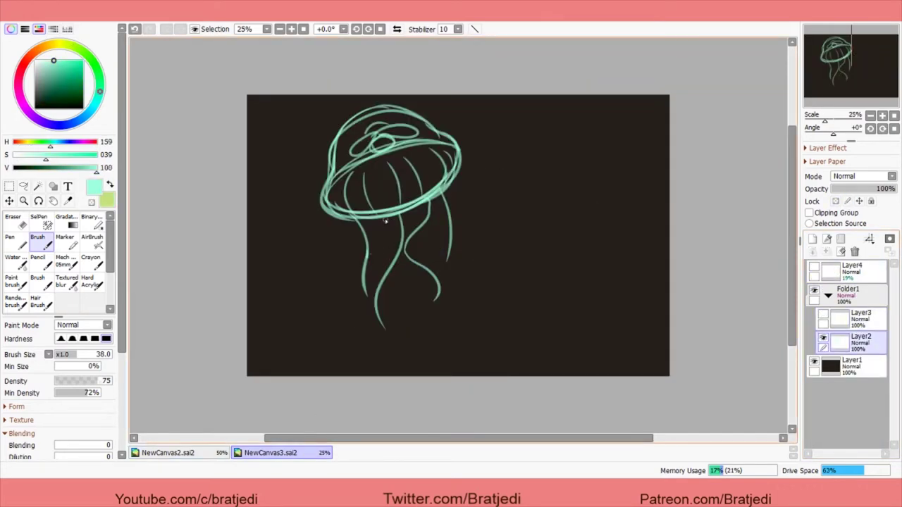
pyautogui.moveTo(448, 179); pyautogui.dragTo(447, 275)
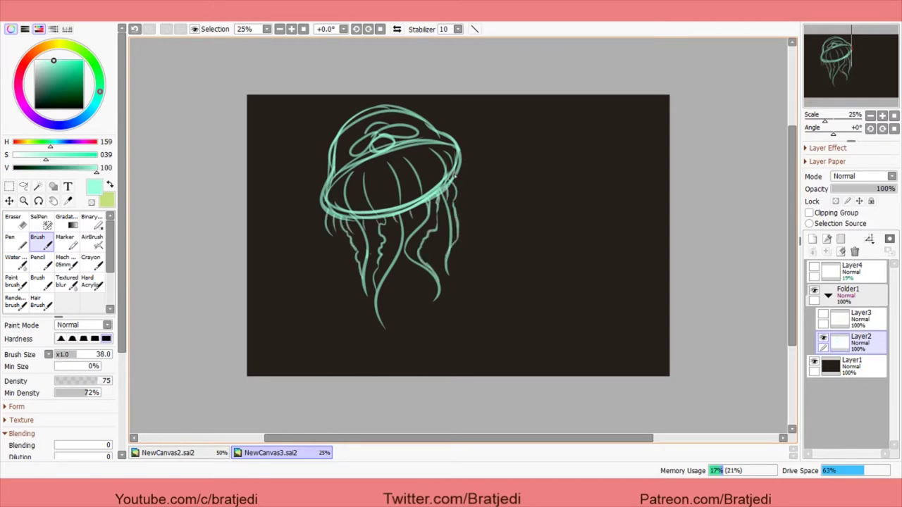
# Step: Check the reference again and undo the extra detail lines on the first jellyfish's bell
pyautogui.hotkey('ctrl', 'Tab')
pyautogui.click(282, 455)
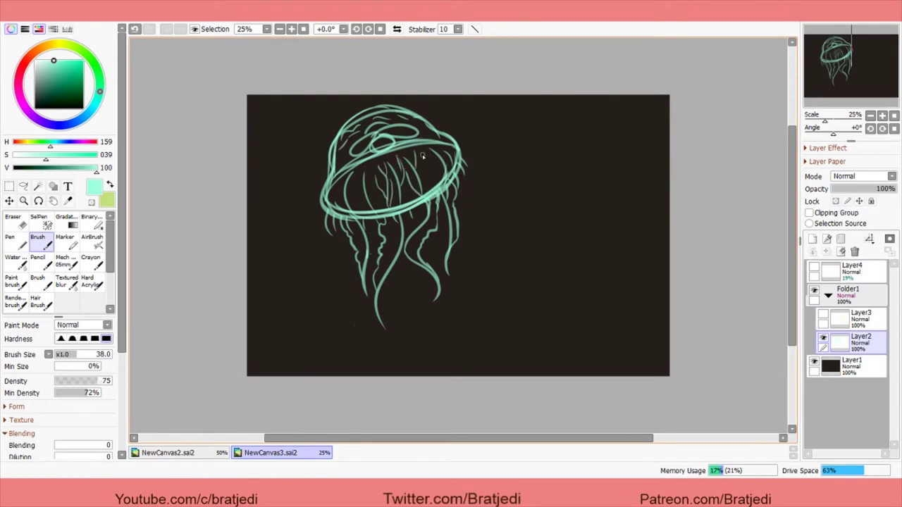
pyautogui.hotkey('ctrl', 'z')
pyautogui.hotkey('ctrl', 'z')
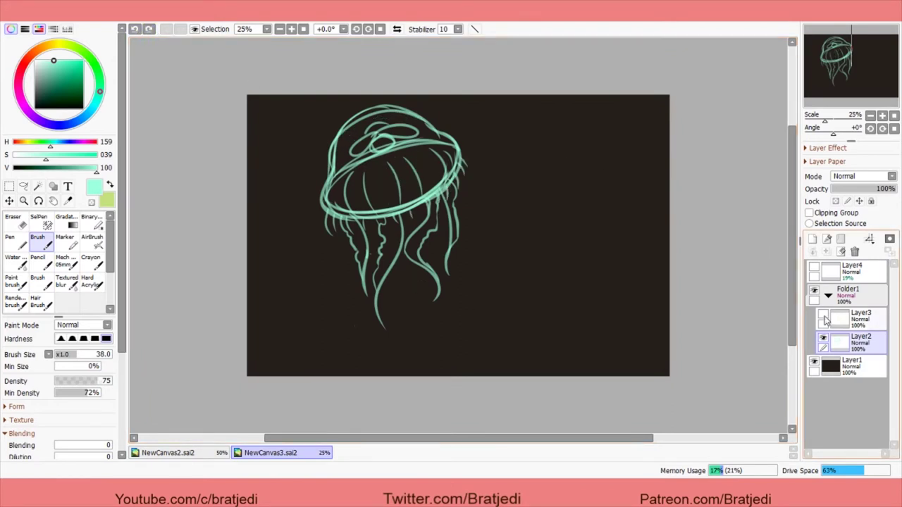
# Step: With the first jellyfish hidden, add frills to the second jellyfish's tentacles in yellow-green and show both jellyfish again
pyautogui.click(829, 323)
pyautogui.click(107, 185)
pyautogui.moveTo(455, 224)
pyautogui.mouseDown()
pyautogui.moveTo(417, 251)
pyautogui.moveTo(403, 317)
pyautogui.mouseUp()
pyautogui.moveTo(465, 245); pyautogui.dragTo(432, 341)
pyautogui.moveTo(532, 314); pyautogui.dragTo(478, 337)
pyautogui.moveTo(442, 204); pyautogui.dragTo(458, 248)
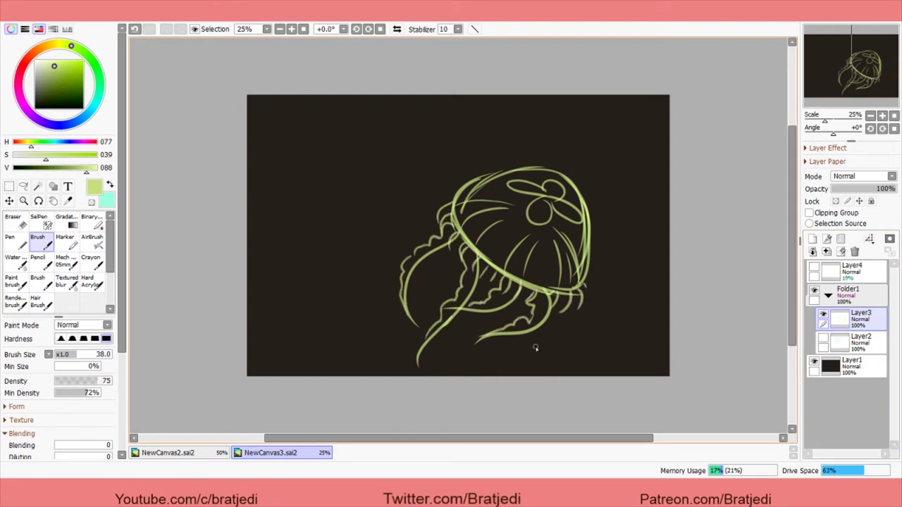
pyautogui.click(823, 338)
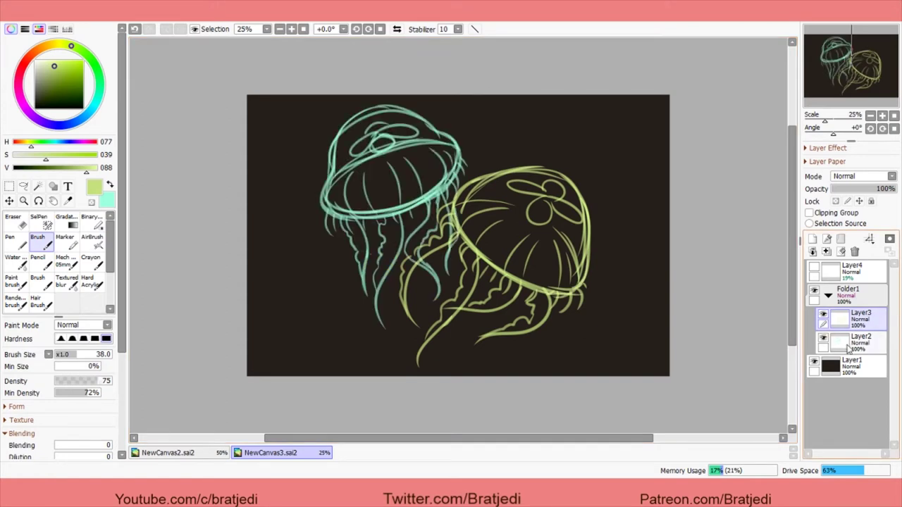
# Step: Lasso the part of the first jellyfish's sketch that overlaps the second jellyfish, delete it and clear the selection
pyautogui.click(840, 342)
pyautogui.click(24, 186)
pyautogui.moveTo(434, 211)
pyautogui.mouseDown()
pyautogui.moveTo(485, 266)
pyautogui.moveTo(458, 205)
pyautogui.mouseUp()
pyautogui.press('Delete')
pyautogui.hotkey('ctrl', 'd')
# Step: Merge both jellyfish sketches into one layer, reduce it to 32% opacity and add an empty layer above it
pyautogui.click(851, 319)
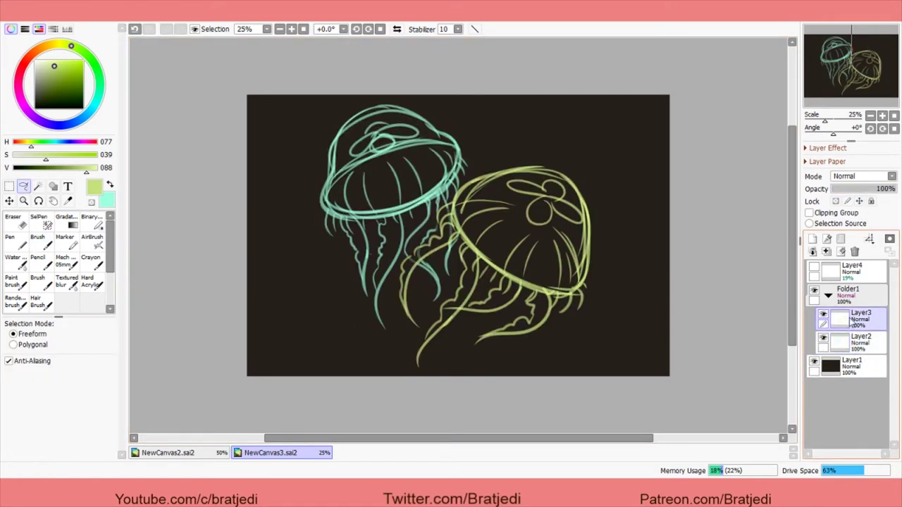
pyautogui.click(826, 252)
pyautogui.click(827, 252)
pyautogui.click(827, 252)
pyautogui.click(813, 239)
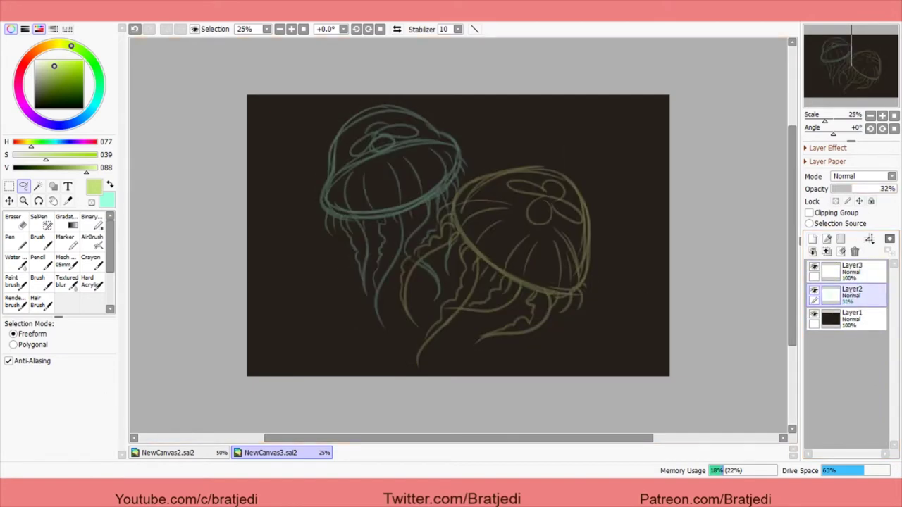
# Step: Choose the Pen tool with a pale mint colour (H 159, S 22, V 100) and activate the empty layer
pyautogui.scroll(3, 298, 141)
pyautogui.press('n')
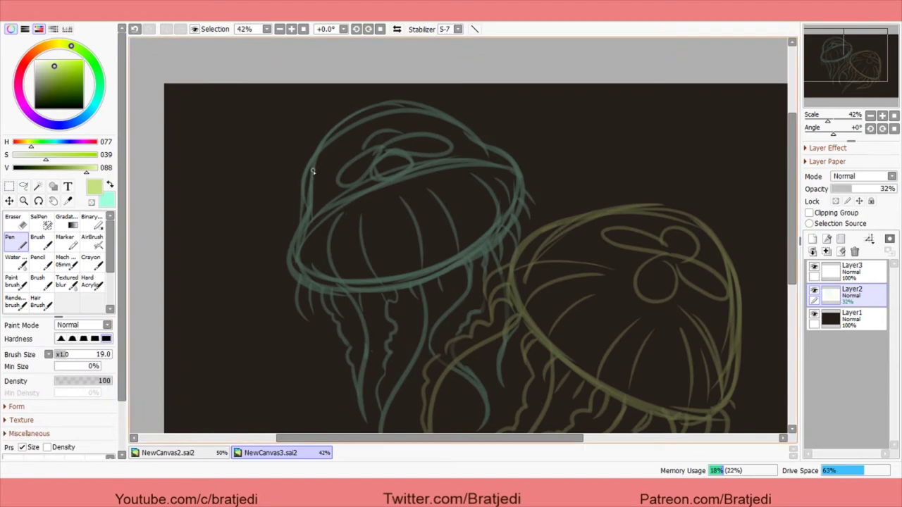
pyautogui.click(110, 184)
pyautogui.click(853, 271)
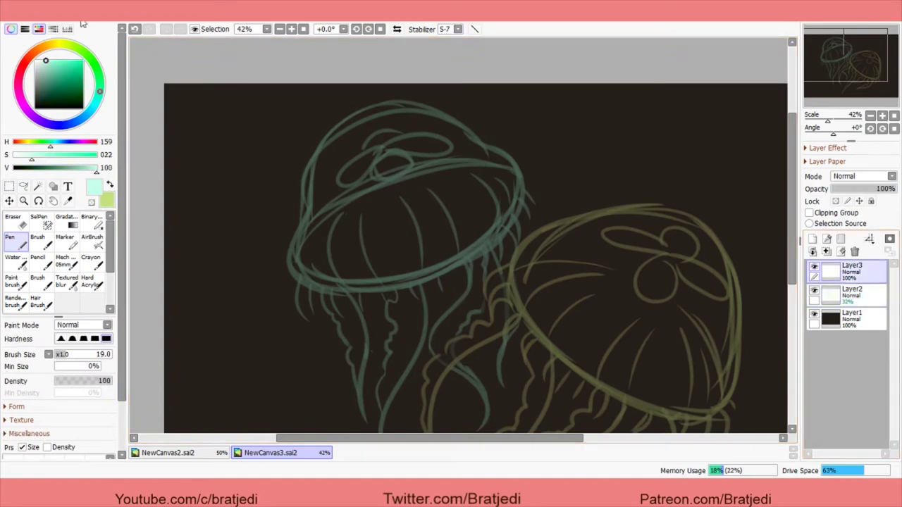
# Step: Crop the canvas sides to a full-height rectangular selection around both jellyfish
pyautogui.click(305, 31)
pyautogui.hotkey('ctrl', 't')
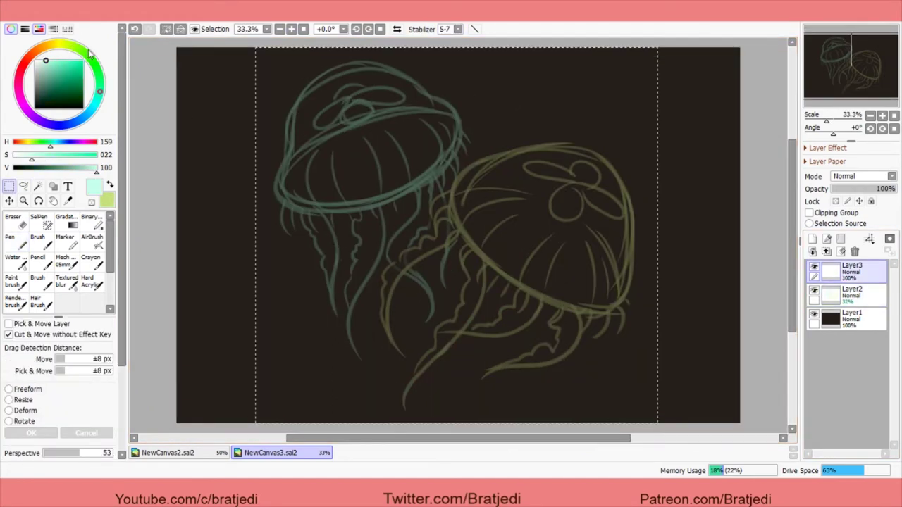
pyautogui.click(292, 29)
pyautogui.click(292, 29)
pyautogui.click(202, 458)
pyautogui.click(273, 458)
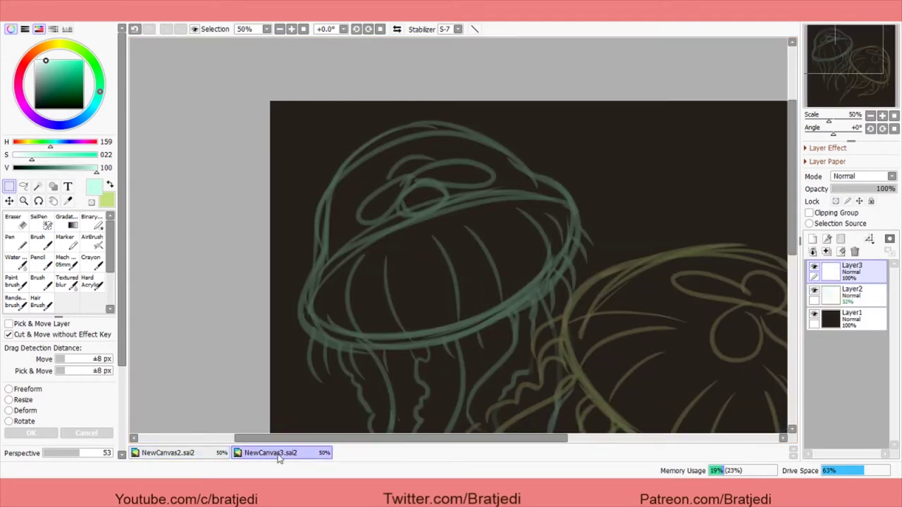
pyautogui.press('n')
pyautogui.moveTo(364, 118); pyautogui.dragTo(305, 215)
pyautogui.hotkey('ctrl', 'z')
pyautogui.moveTo(397, 106)
pyautogui.mouseDown()
pyautogui.moveTo(291, 275)
pyautogui.moveTo(483, 296)
pyautogui.mouseUp()
pyautogui.press('e')
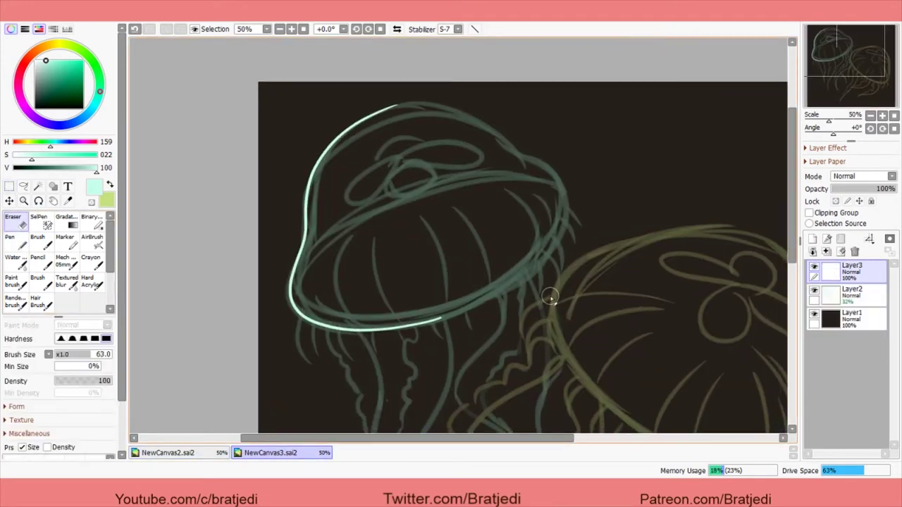
pyautogui.press('h')
pyautogui.press('n')
pyautogui.moveTo(491, 103)
pyautogui.mouseDown()
pyautogui.moveTo(450, 117)
pyautogui.moveTo(400, 277)
pyautogui.moveTo(522, 328)
pyautogui.mouseUp()
pyautogui.hotkey('ctrl', 'z')
# Step: Reduce the merged sketch layer to 20% opacity and replace the empty Layer3 with a new linework layer
pyautogui.click(852, 292)
pyautogui.click(846, 189)
pyautogui.click(851, 269)
pyautogui.moveTo(520, 107)
pyautogui.mouseDown()
pyautogui.moveTo(346, 185)
pyautogui.moveTo(486, 320)
pyautogui.mouseUp()
pyautogui.hotkey('ctrl', 'z')
pyautogui.click(854, 252)
pyautogui.click(827, 239)
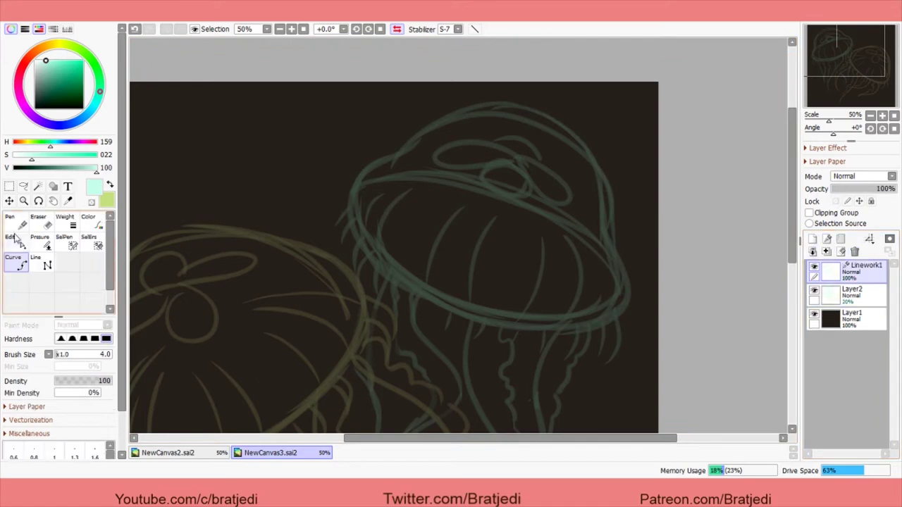
# Step: Trace the first jellyfish's bell outline with the linework pen at brush size 20 and adjust its control points into a smooth closed curve
pyautogui.moveTo(535, 116); pyautogui.dragTo(373, 151)
pyautogui.hotkey('ctrl', 'z')
pyautogui.moveTo(545, 115)
pyautogui.mouseDown()
pyautogui.moveTo(358, 177)
pyautogui.moveTo(551, 317)
pyautogui.moveTo(409, 147)
pyautogui.moveTo(524, 316)
pyautogui.moveTo(550, 318)
pyautogui.mouseUp()
pyautogui.hotkey('ctrl', 'z')
pyautogui.press('h')
pyautogui.moveTo(381, 115)
pyautogui.mouseDown()
pyautogui.moveTo(296, 264)
pyautogui.moveTo(476, 313)
pyautogui.mouseUp()
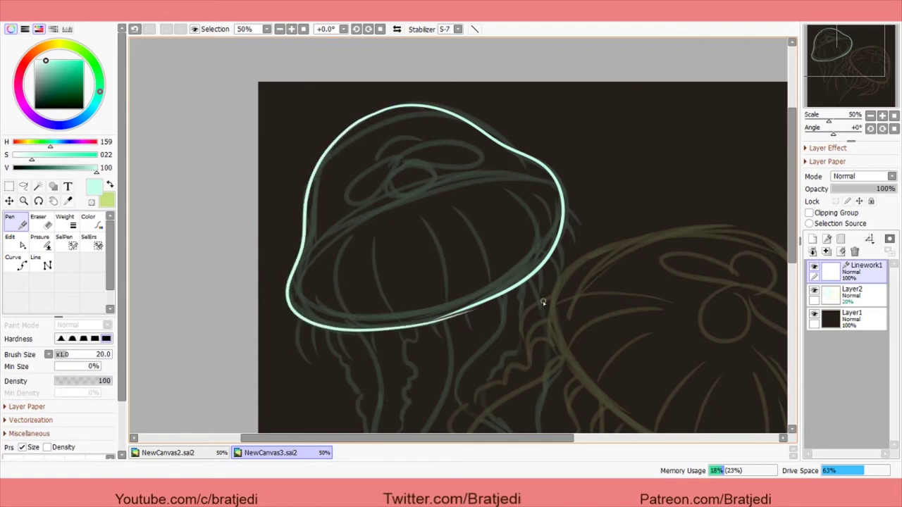
pyautogui.press('ctrl')
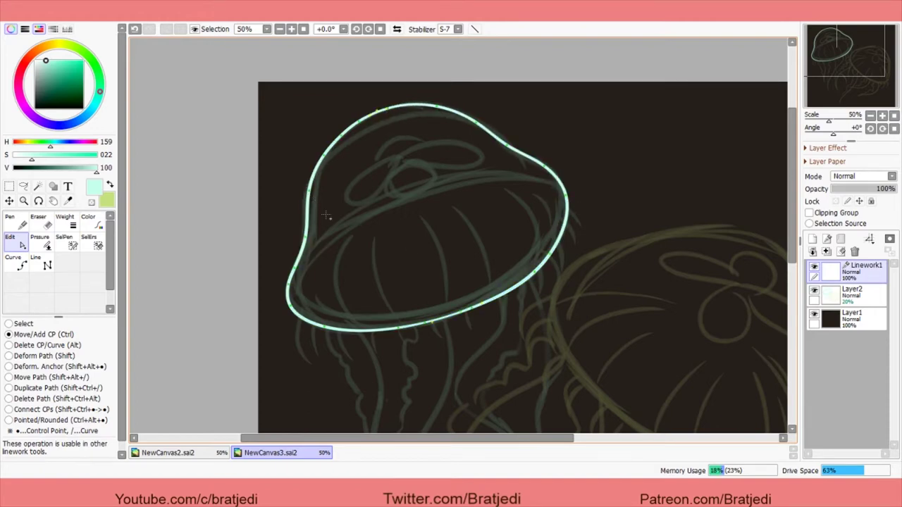
pyautogui.moveTo(293, 299); pyautogui.dragTo(231, 279)
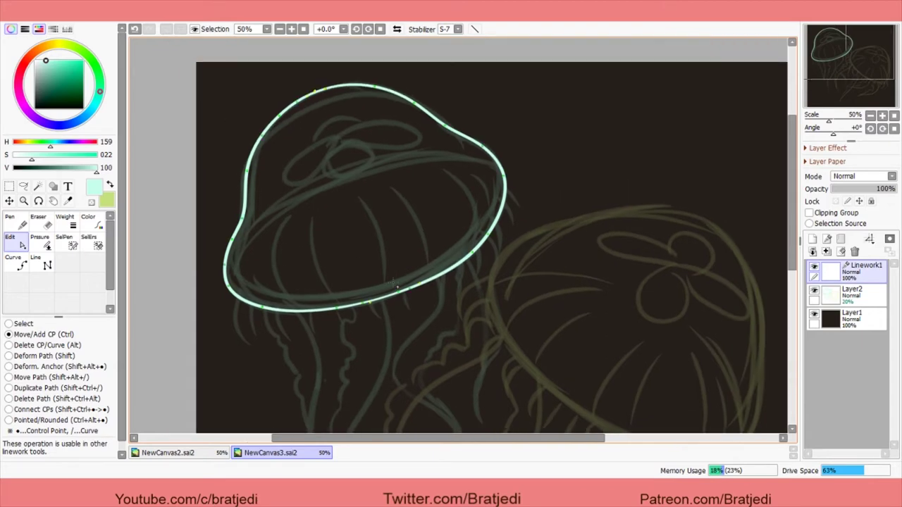
pyautogui.moveTo(394, 282); pyautogui.dragTo(389, 264)
# Step: Examine the bell outline with the sketch layer hidden, then restored, and look at the jellyfish reference photos in NewCanvas2
pyautogui.click(815, 291)
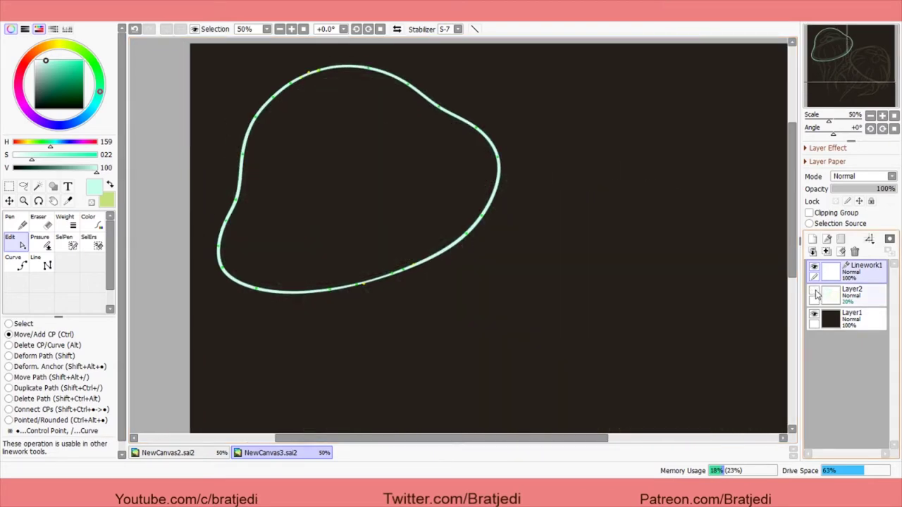
pyautogui.click(815, 291)
pyautogui.click(815, 291)
pyautogui.click(814, 292)
pyautogui.scroll(-3, 384, 235)
pyautogui.click(196, 456)
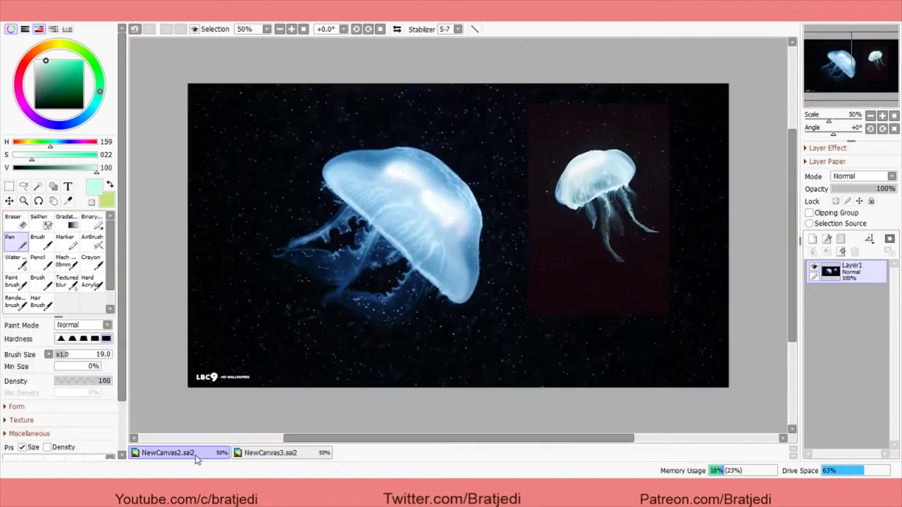
pyautogui.click(266, 454)
# Step: Ink the first jellyfish's leftmost tentacle with one smooth edge and one ruffled edge, redoing the ruffles until they match the sketch
pyautogui.moveTo(345, 174); pyautogui.dragTo(350, 328)
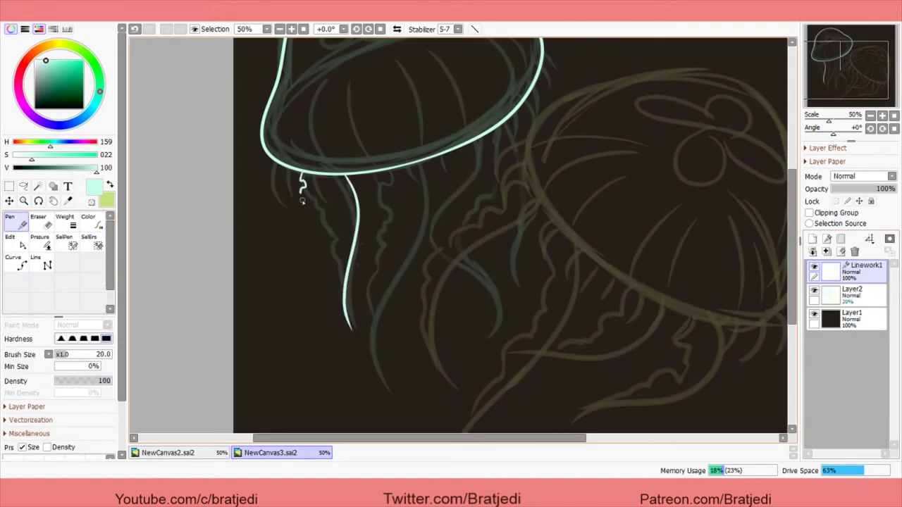
pyautogui.moveTo(338, 291); pyautogui.dragTo(343, 308)
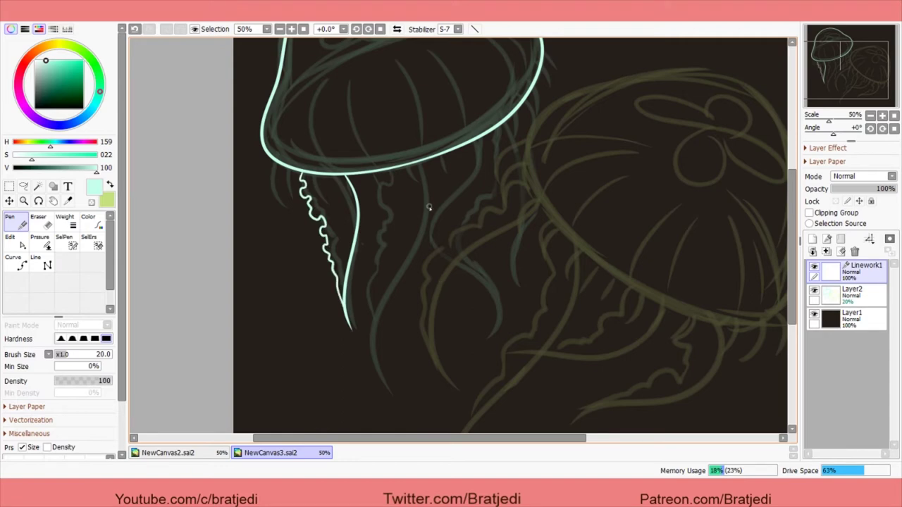
pyautogui.moveTo(425, 210); pyautogui.dragTo(374, 388)
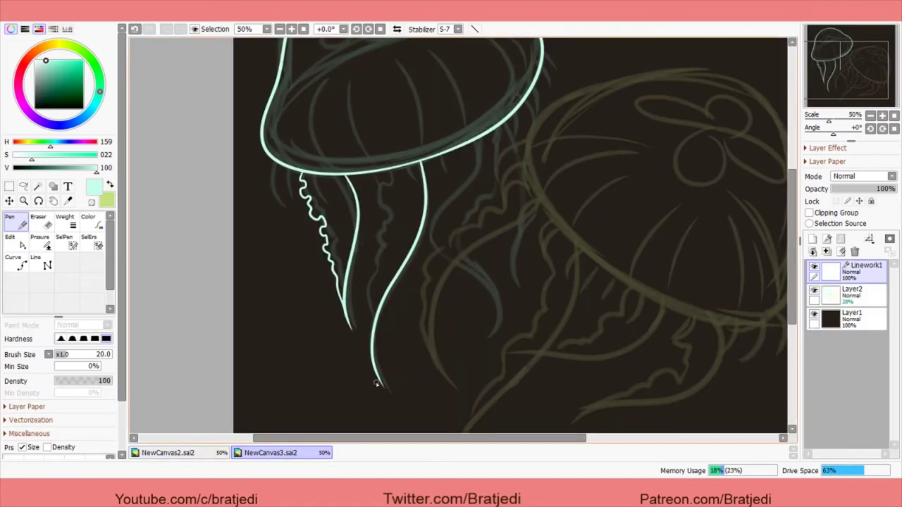
pyautogui.hotkey('ctrl', 'z')
pyautogui.hotkey('ctrl', 'z')
pyautogui.hotkey('ctrl', 'z')
pyautogui.hotkey('ctrl', 'z')
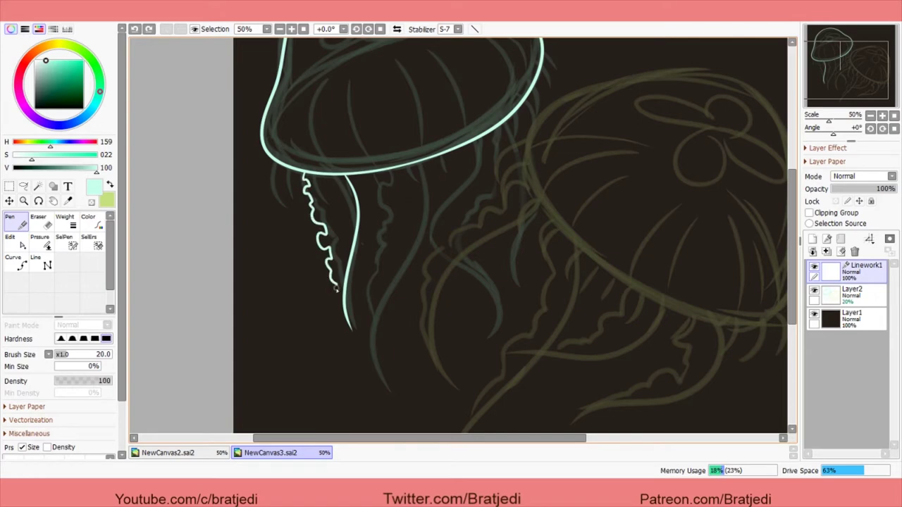
pyautogui.hotkey('ctrl', 'z')
# Step: Ink the first jellyfish's second and third tentacles, each with a smooth curved edge and a ruffled edge meeting at the tip
pyautogui.moveTo(422, 162)
pyautogui.mouseDown()
pyautogui.moveTo(426, 215)
pyautogui.moveTo(386, 384)
pyautogui.mouseUp()
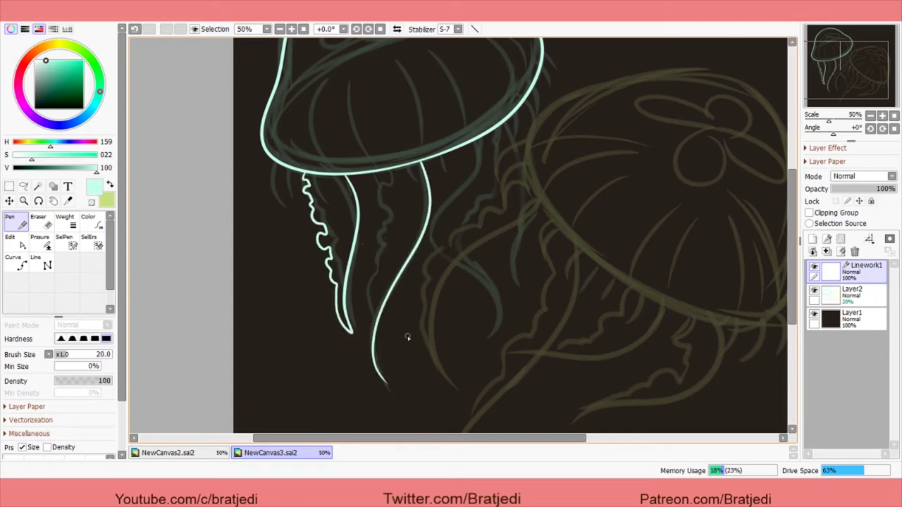
pyautogui.moveTo(383, 386); pyautogui.dragTo(367, 323)
pyautogui.moveTo(368, 289); pyautogui.dragTo(363, 310)
pyautogui.hotkey('ctrl', 'z')
pyautogui.moveTo(478, 140)
pyautogui.mouseDown()
pyautogui.moveTo(462, 270)
pyautogui.moveTo(504, 323)
pyautogui.mouseUp()
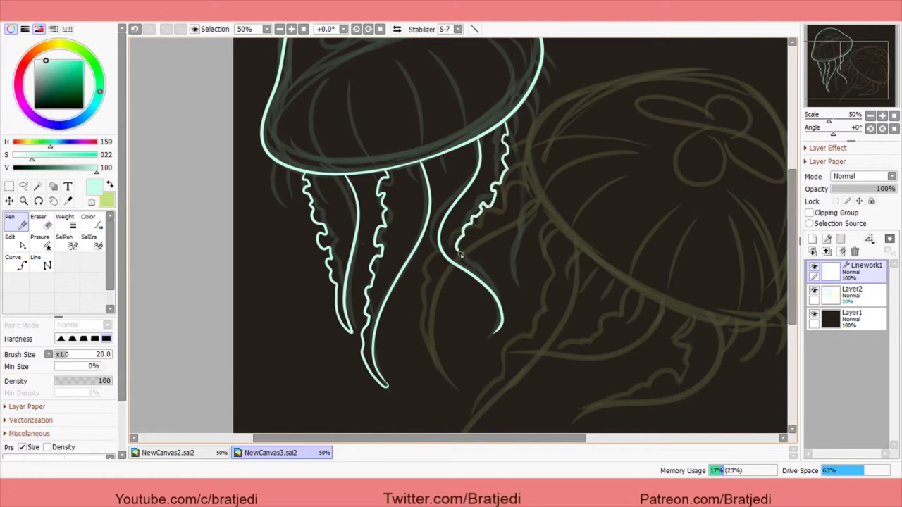
pyautogui.press('e')
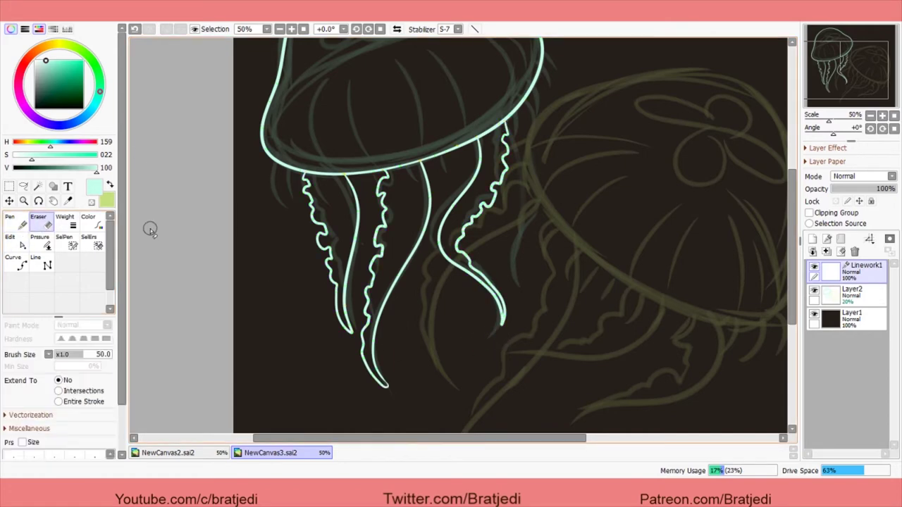
pyautogui.press('n')
pyautogui.moveTo(545, 116); pyautogui.dragTo(527, 268)
pyautogui.hotkey('ctrl', 'z')
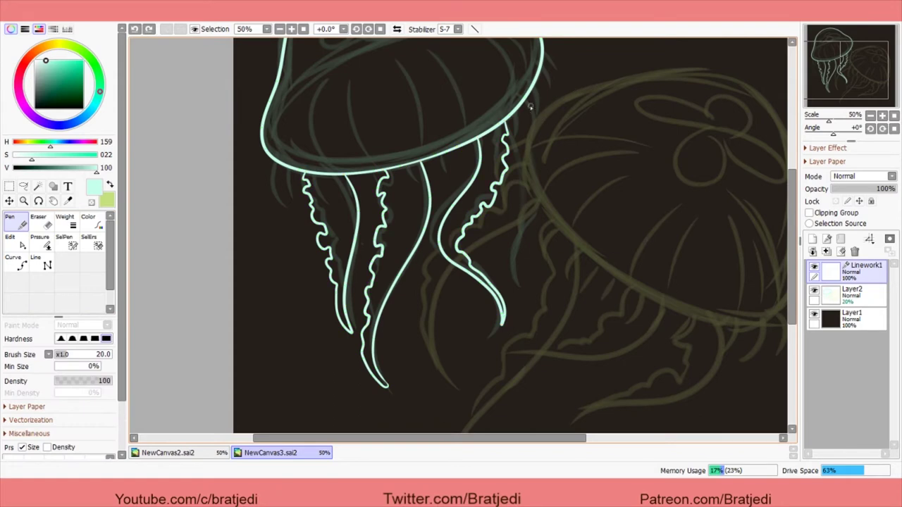
pyautogui.scroll(3, 542, 78)
pyautogui.moveTo(464, 227); pyautogui.dragTo(444, 267)
pyautogui.hotkey('ctrl', 'z')
pyautogui.hotkey('ctrl', 'y')
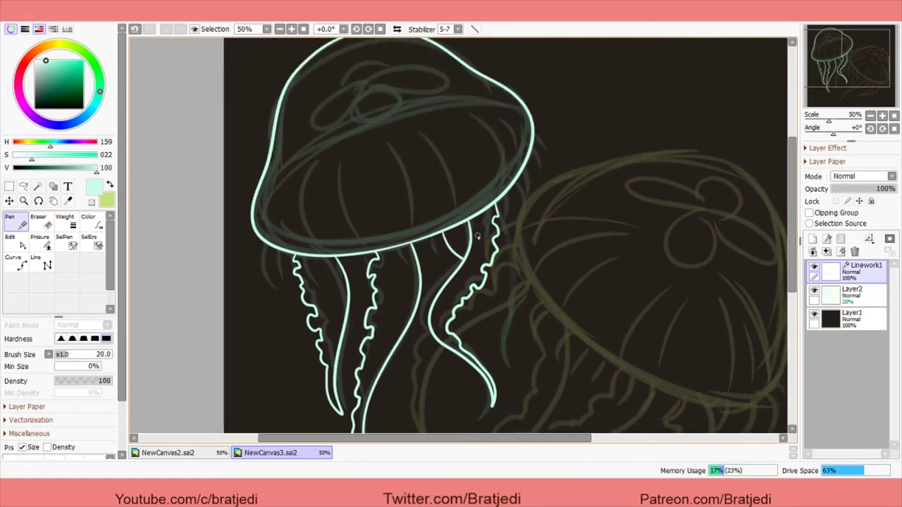
pyautogui.moveTo(517, 303); pyautogui.dragTo(534, 365)
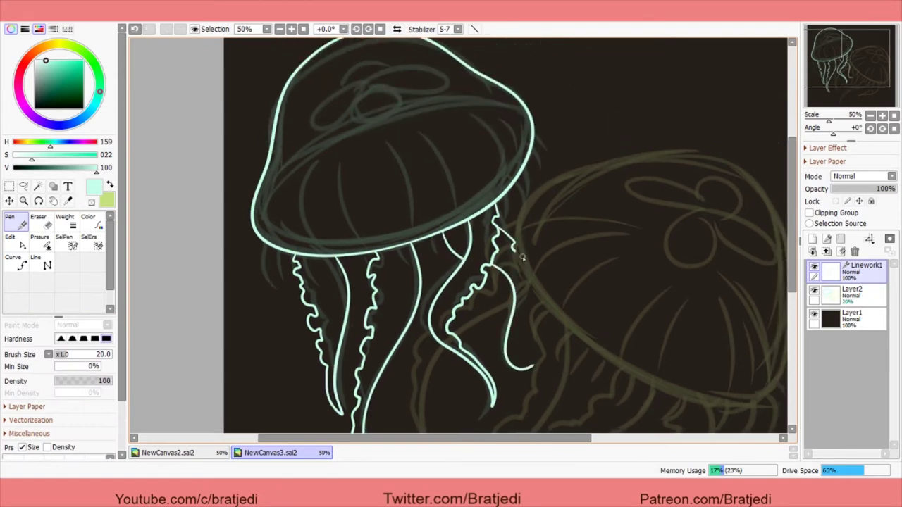
pyautogui.moveTo(520, 326); pyautogui.dragTo(526, 304)
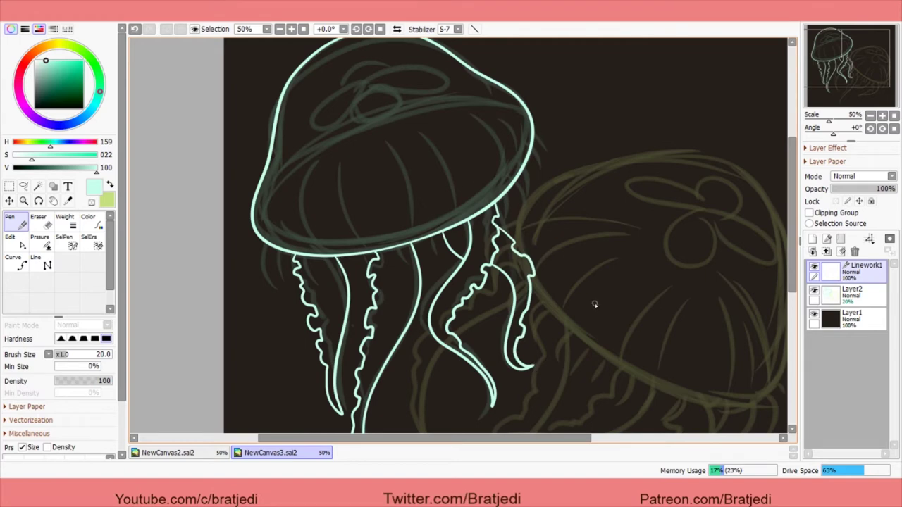
pyautogui.scroll(-2, 588, 282)
pyautogui.hotkey('ctrl', 'z')
pyautogui.hotkey('ctrl', 'z')
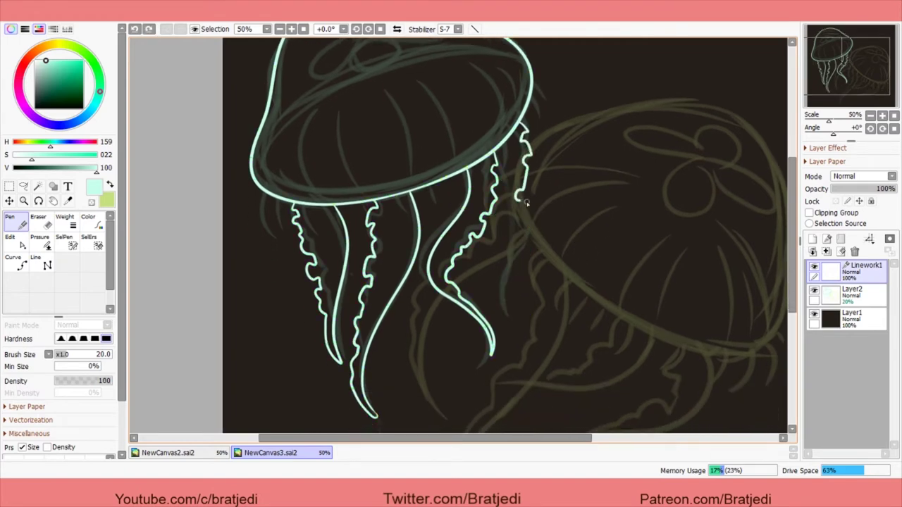
# Step: Ink a ruffled tentacle hanging from the right end of the first jellyfish's bell
pyautogui.moveTo(505, 276)
pyautogui.mouseDown()
pyautogui.moveTo(495, 309)
pyautogui.moveTo(496, 204)
pyautogui.mouseUp()
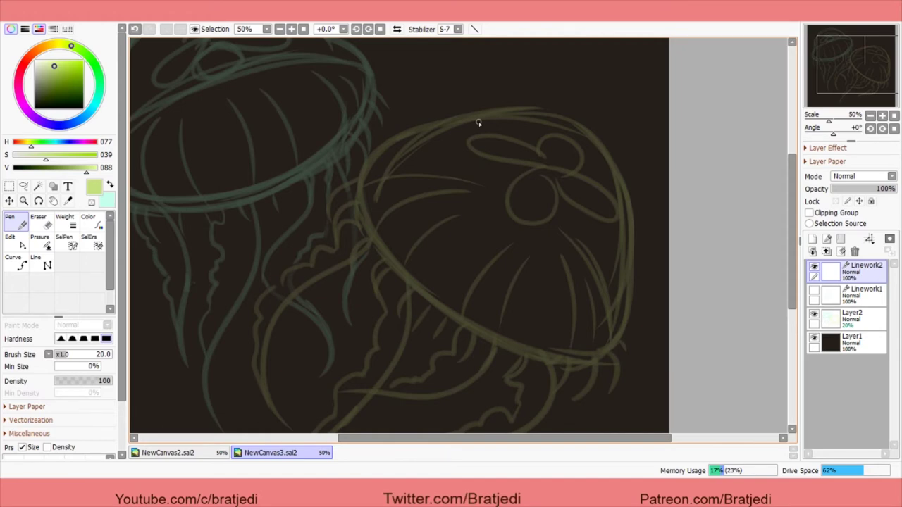
# Step: Outline the second jellyfish's bell in yellow-green on Linework2 and refine the curve's control points and pressure width where its ends meet
pyautogui.press('ctrl')
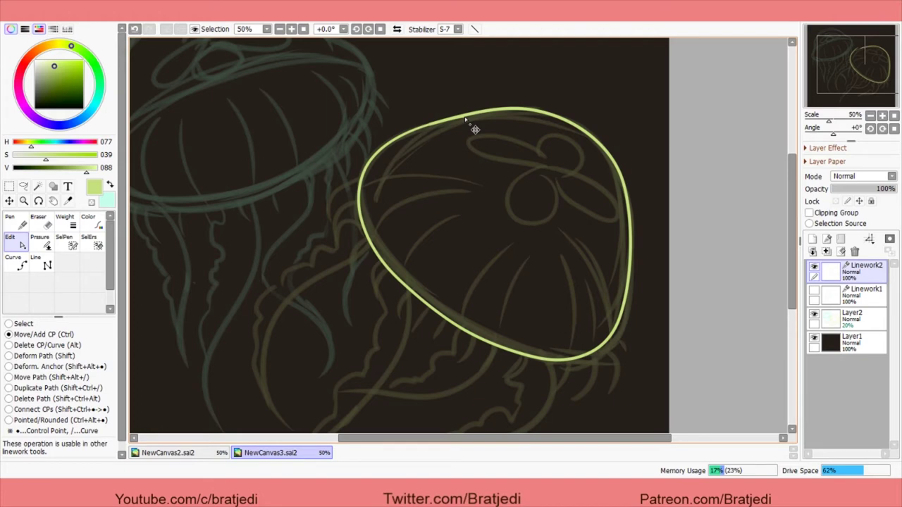
pyautogui.press('p')
pyautogui.moveTo(434, 135); pyautogui.dragTo(424, 136)
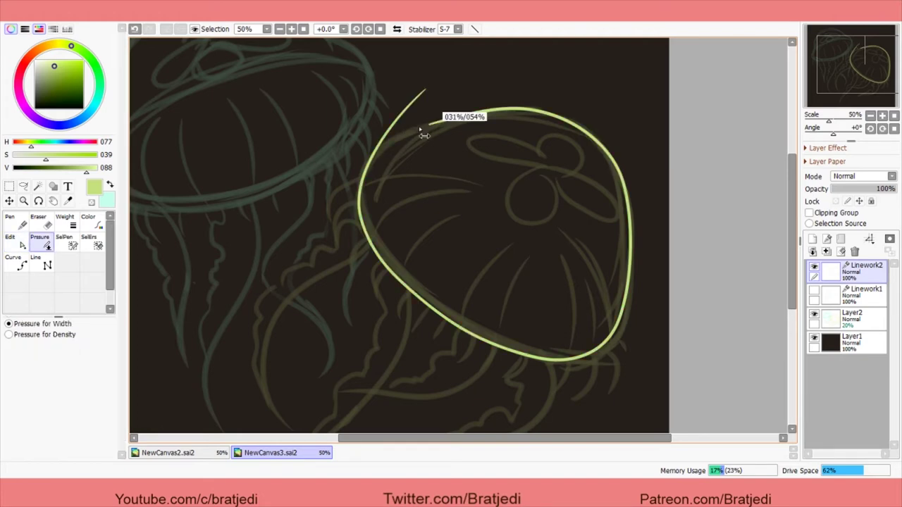
pyautogui.moveTo(423, 135); pyautogui.dragTo(459, 126)
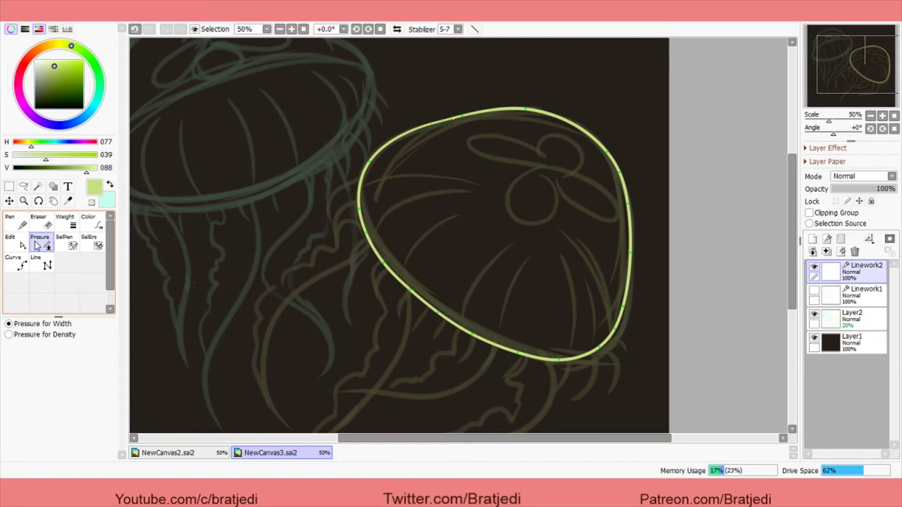
# Step: Ink the second jellyfish's long central tentacle with one smooth edge and one ruffled edge, adjusting its control points
pyautogui.press('n')
pyautogui.moveTo(386, 281)
pyautogui.mouseDown()
pyautogui.moveTo(385, 260)
pyautogui.moveTo(411, 230)
pyautogui.moveTo(426, 204)
pyautogui.mouseUp()
pyautogui.moveTo(330, 423)
pyautogui.mouseDown()
pyautogui.moveTo(413, 201)
pyautogui.moveTo(329, 382)
pyautogui.moveTo(331, 423)
pyautogui.mouseUp()
pyautogui.press('ctrl')
pyautogui.moveTo(403, 133); pyautogui.dragTo(459, 161)
# Step: Ink the second jellyfish's leftmost tentacle with a ruffled outer edge and a smooth inner edge, redrawing the strokes along a new curve
pyautogui.moveTo(465, 195)
pyautogui.mouseDown()
pyautogui.moveTo(381, 338)
pyautogui.moveTo(385, 370)
pyautogui.mouseUp()
pyautogui.hotkey('ctrl', 'z')
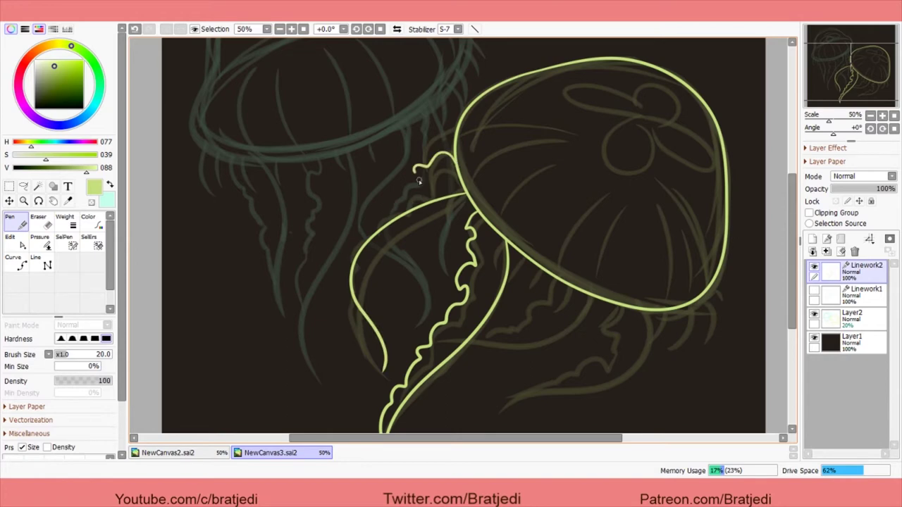
pyautogui.hotkey('ctrl', 'z')
pyautogui.hotkey('ctrl', 'z')
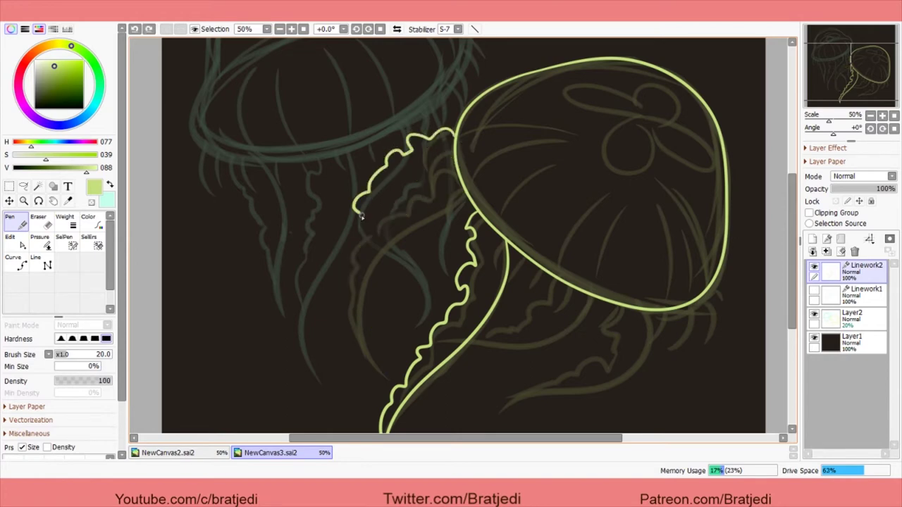
pyautogui.moveTo(364, 338)
pyautogui.mouseDown()
pyautogui.moveTo(407, 207)
pyautogui.moveTo(462, 182)
pyautogui.mouseUp()
pyautogui.moveTo(566, 304)
pyautogui.mouseDown()
pyautogui.moveTo(528, 262)
pyautogui.moveTo(542, 291)
pyautogui.mouseUp()
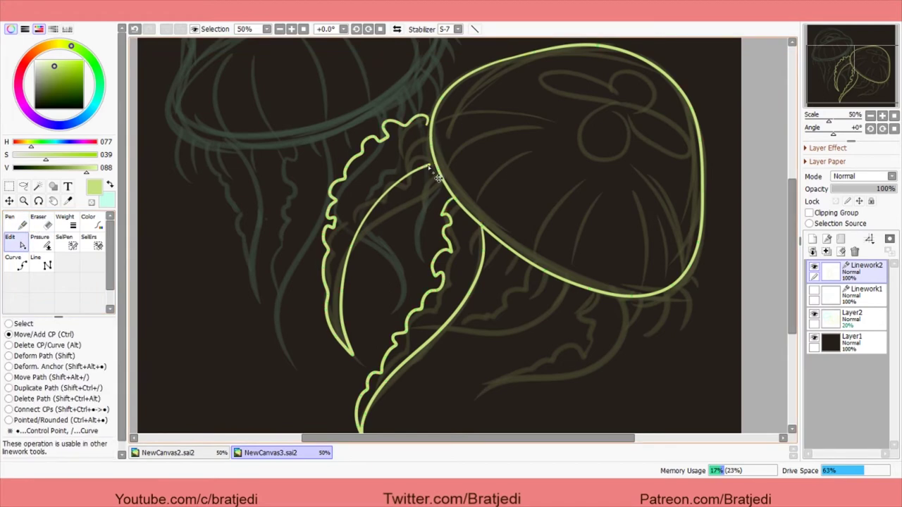
# Step: Ink the second jellyfish's two remaining ruffled tentacles and adjust the upper end of the last one near the bell edge
pyautogui.moveTo(567, 300)
pyautogui.mouseDown()
pyautogui.moveTo(536, 263)
pyautogui.moveTo(405, 332)
pyautogui.mouseUp()
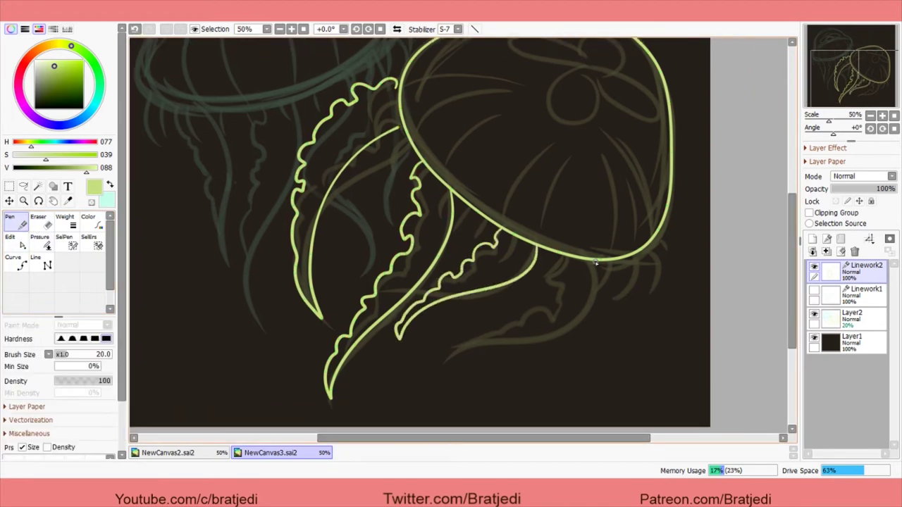
pyautogui.moveTo(595, 263)
pyautogui.mouseDown()
pyautogui.moveTo(567, 329)
pyautogui.moveTo(402, 373)
pyautogui.mouseUp()
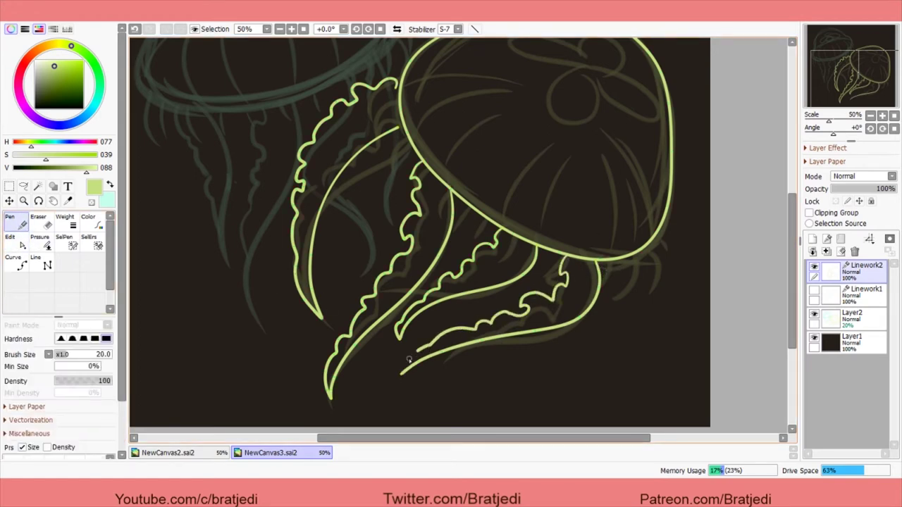
pyautogui.click(10, 239)
pyautogui.moveTo(610, 308); pyautogui.dragTo(617, 278)
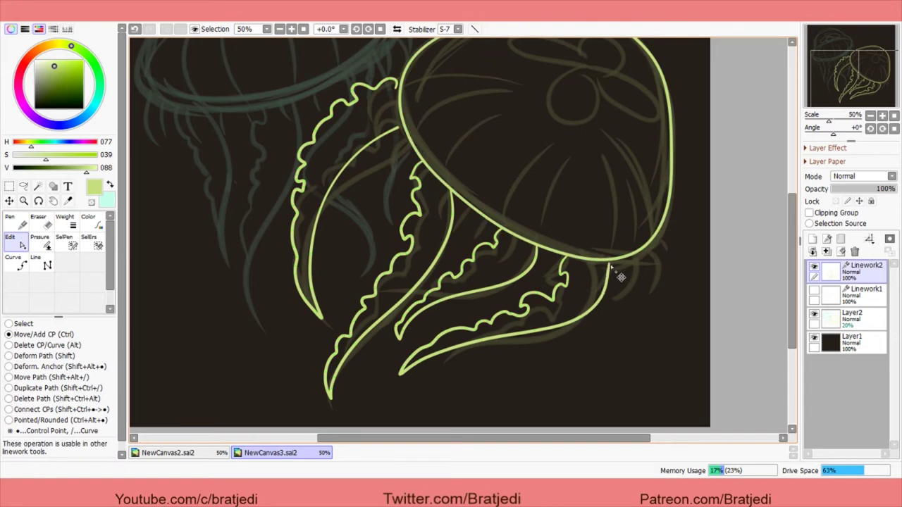
# Step: Convert both linework layers into normal layers by merging each one with a new empty layer
pyautogui.click(280, 29)
pyautogui.click(813, 239)
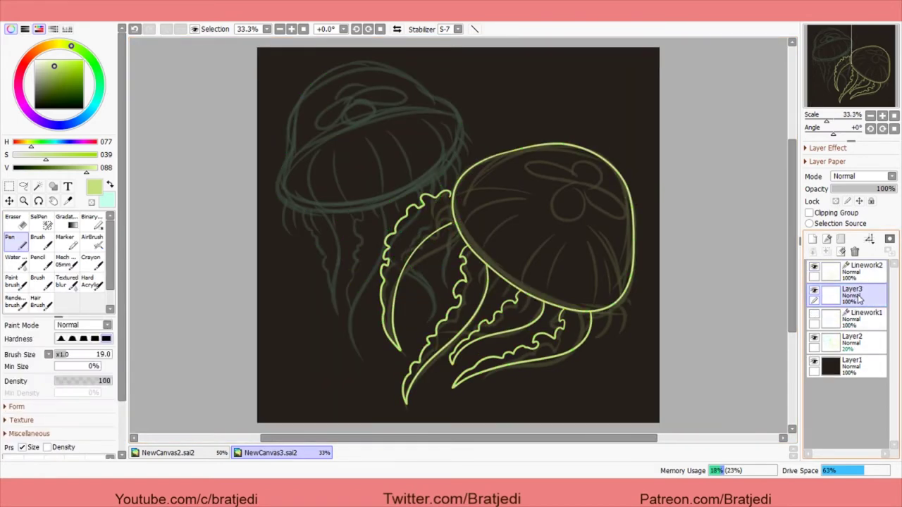
pyautogui.click(862, 317)
pyautogui.press('Delete')
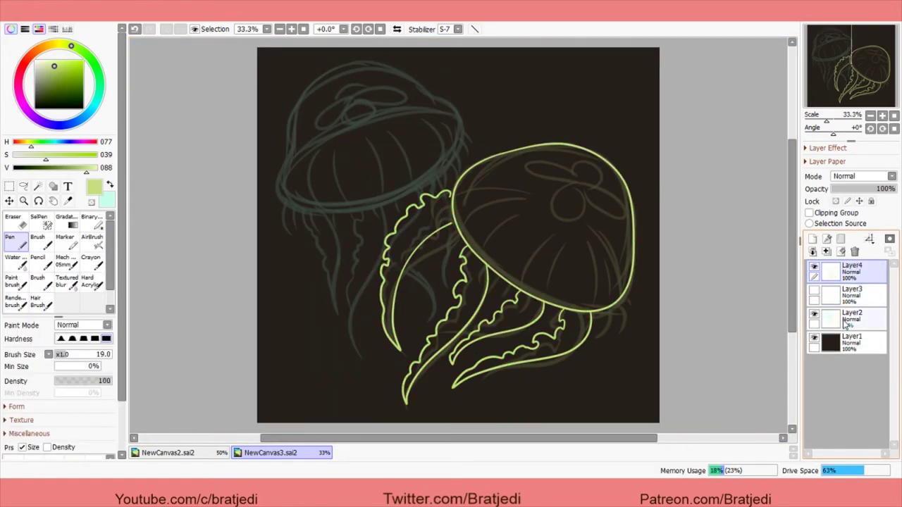
# Step: Select the second jellyfish's leftmost tentacle on Layer4, remove its lines and clear the selection
pyautogui.press('l')
pyautogui.hotkey('ctrl', '+')
pyautogui.moveTo(452, 215); pyautogui.dragTo(384, 421)
pyautogui.press('ctrl')
pyautogui.moveTo(412, 185)
pyautogui.mouseDown()
pyautogui.moveTo(413, 222)
pyautogui.moveTo(423, 195)
pyautogui.mouseUp()
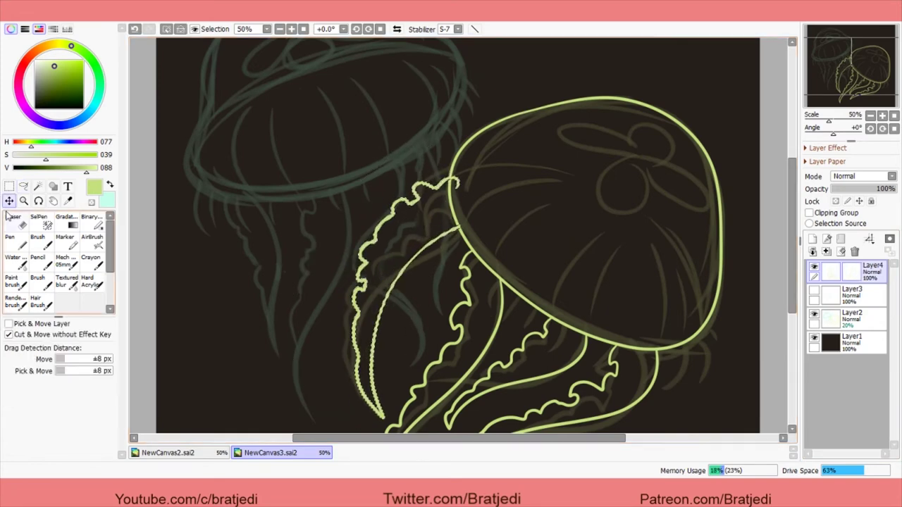
pyautogui.hotkey('ctrl', 't')
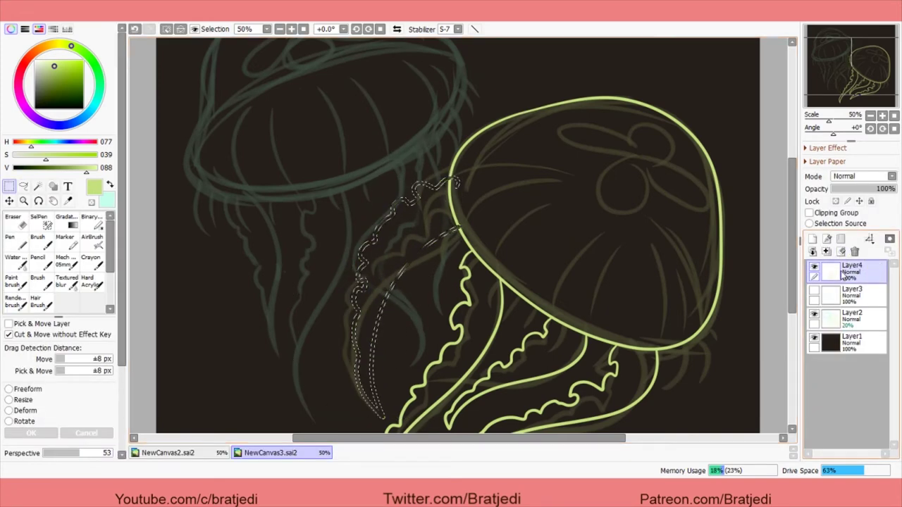
pyautogui.hotkey('ctrl', 'z')
pyautogui.hotkey('ctrl', 'd')
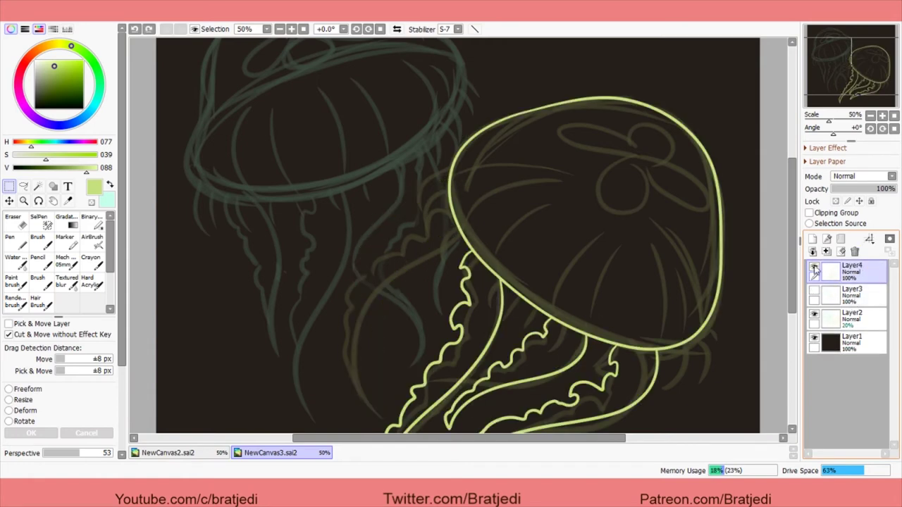
# Step: Ink the second jellyfish's leftmost tentacle with a ruffled outer edge and smooth inner edge on a new linework layer, and merge it into Layer4
pyautogui.hotkey('ctrl', 'shift', 'n')
pyautogui.scroll(-1, 301, 196)
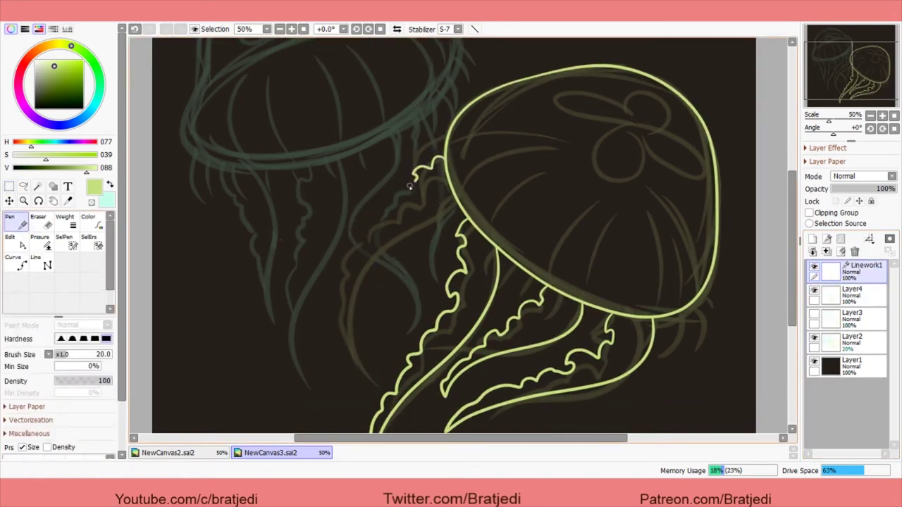
pyautogui.moveTo(358, 332)
pyautogui.mouseDown()
pyautogui.moveTo(423, 232)
pyautogui.moveTo(457, 206)
pyautogui.mouseUp()
pyautogui.press('ctrl')
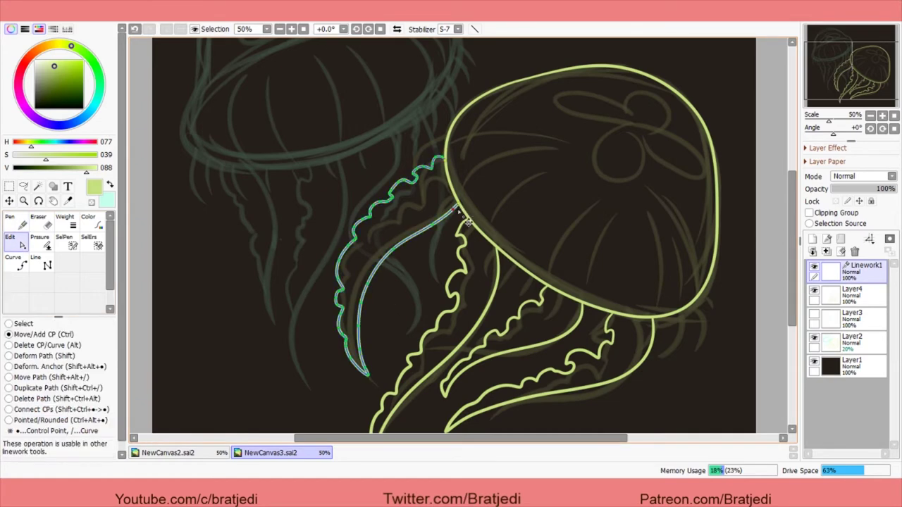
pyautogui.scroll(-1, 467, 221)
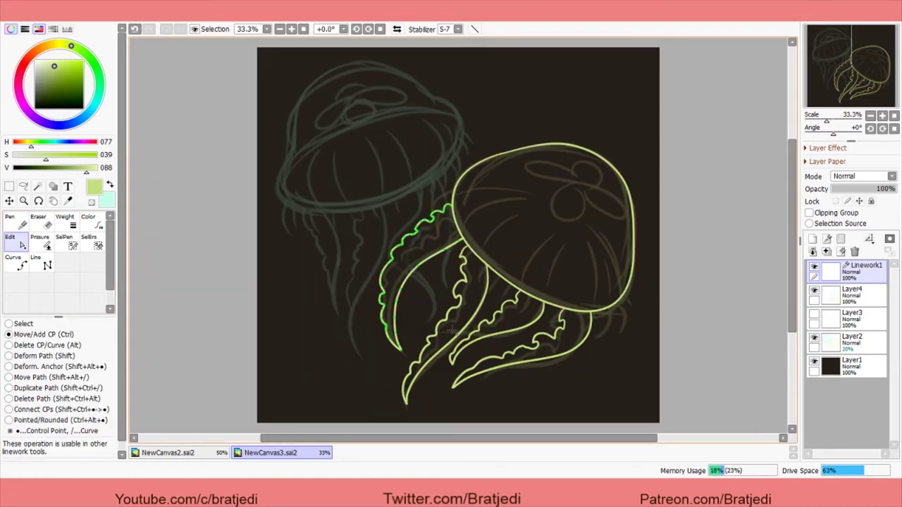
pyautogui.press('ctrl')
pyautogui.click(827, 252)
# Step: Lasso the yellow-green jellyfish's second tentacle from the left and transform it so its tip swings outward toward the first tentacle
pyautogui.press('a')
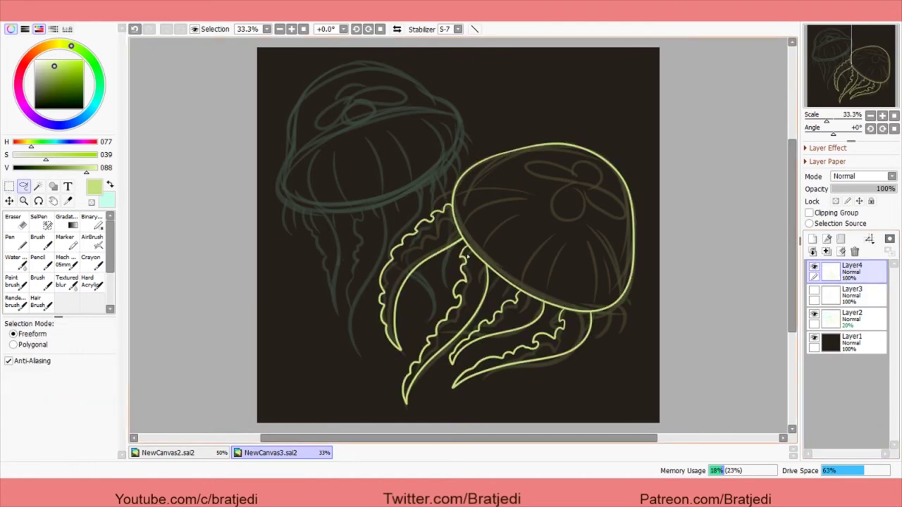
pyautogui.moveTo(469, 252); pyautogui.dragTo(389, 407)
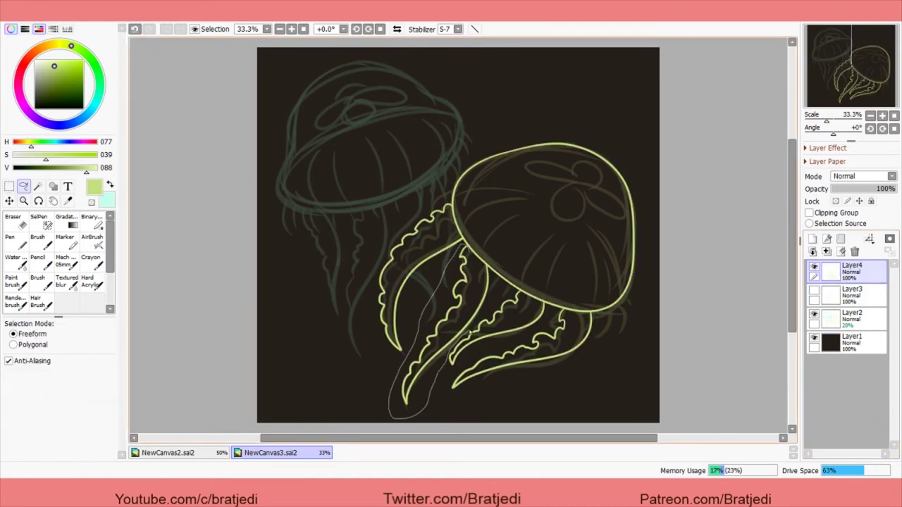
pyautogui.hotkey('ctrl', 't')
pyautogui.moveTo(296, 233)
pyautogui.mouseDown()
pyautogui.moveTo(268, 256)
pyautogui.moveTo(443, 297)
pyautogui.mouseUp()
pyautogui.press('Return')
# Step: Clean up the upper ends of the second yellow-green tentacle on Layer4 so its lines meet the bell edge without overshooting
pyautogui.hotkey('ctrl', 'shift', 'n')
pyautogui.scroll(3, 318, 143)
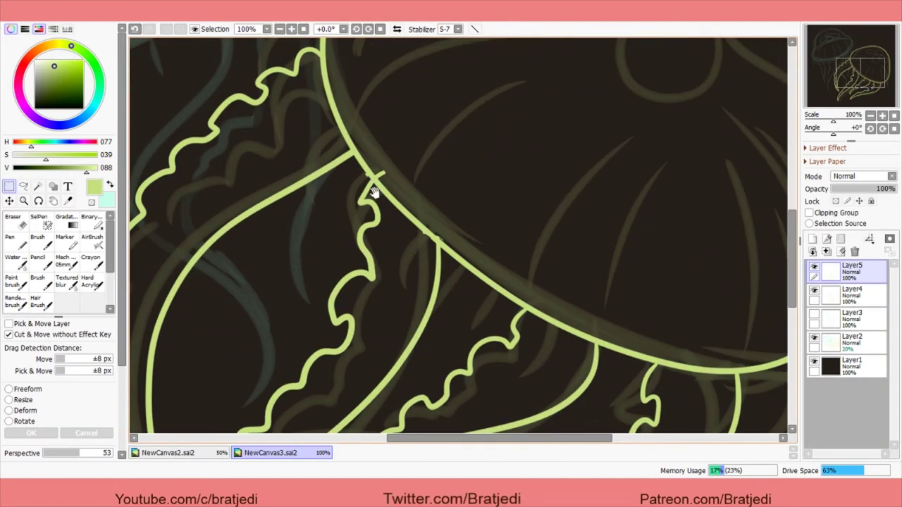
pyautogui.press('n')
pyautogui.press('x')
pyautogui.press('pagedown')
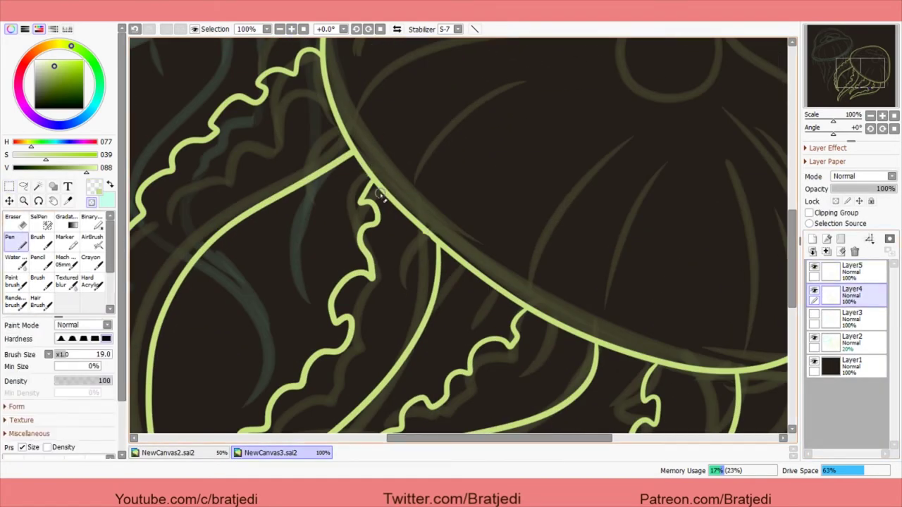
pyautogui.hotkey('ctrl', 'z')
pyautogui.press('x')
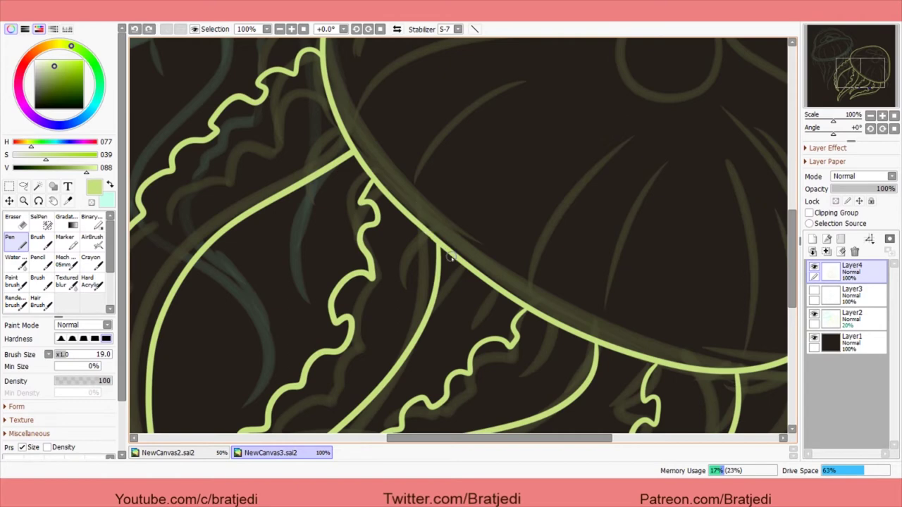
pyautogui.scroll(-3, 327, 190)
pyautogui.press('a')
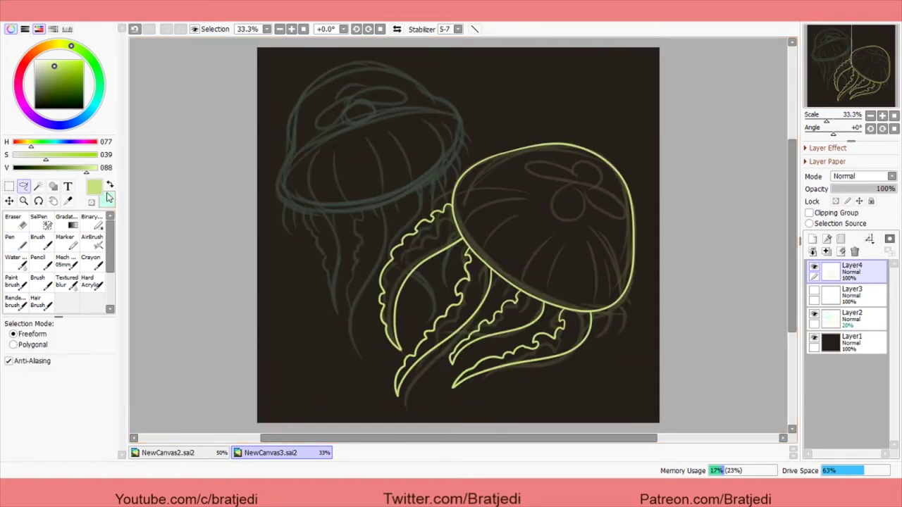
pyautogui.scroll(1, 506, 223)
pyautogui.scroll(-1, 346, 67)
# Step: Show only the mint line art on Layer3 and erase the upper part of its second tentacle's smooth right edge
pyautogui.click(815, 291)
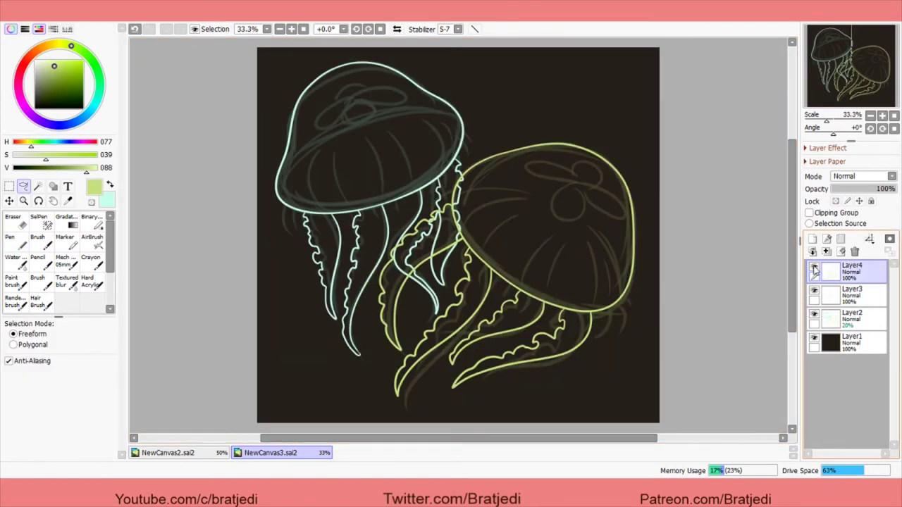
pyautogui.click(815, 266)
pyautogui.click(849, 294)
pyautogui.scroll(2, 439, 141)
pyautogui.press('e')
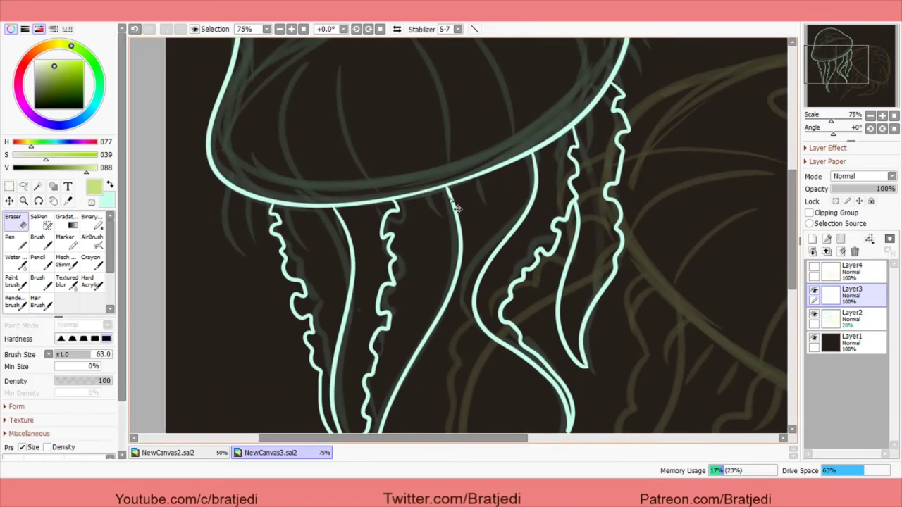
pyautogui.moveTo(451, 203); pyautogui.dragTo(459, 262)
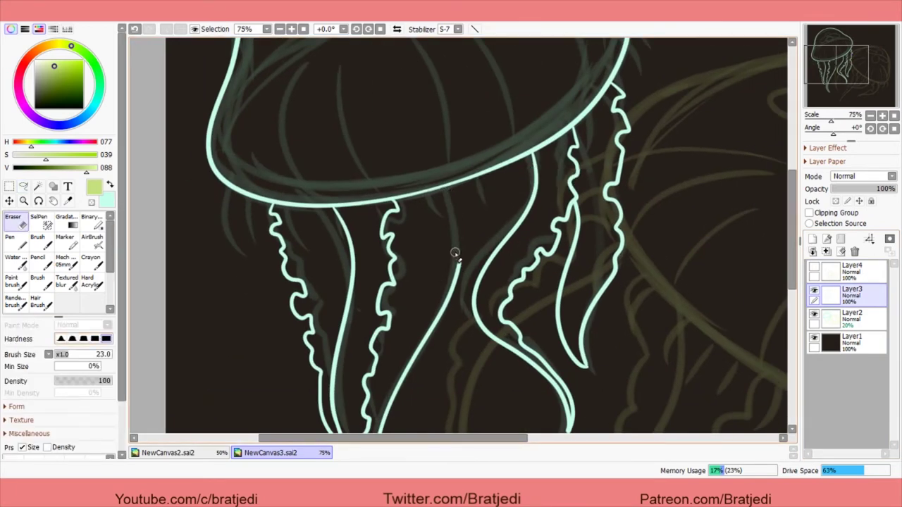
# Step: Redraw the erased upper part of the mint tentacle's smooth edge on a new layer, working in a mirrored view
pyautogui.press('x')
pyautogui.press('n')
pyautogui.moveTo(466, 182); pyautogui.dragTo(453, 286)
pyautogui.hotkey('ctrl', 'z')
pyautogui.hotkey('ctrl', 'z')
pyautogui.press('h')
pyautogui.hotkey('ctrl', 'shift', 'n')
pyautogui.moveTo(465, 167); pyautogui.dragTo(459, 284)
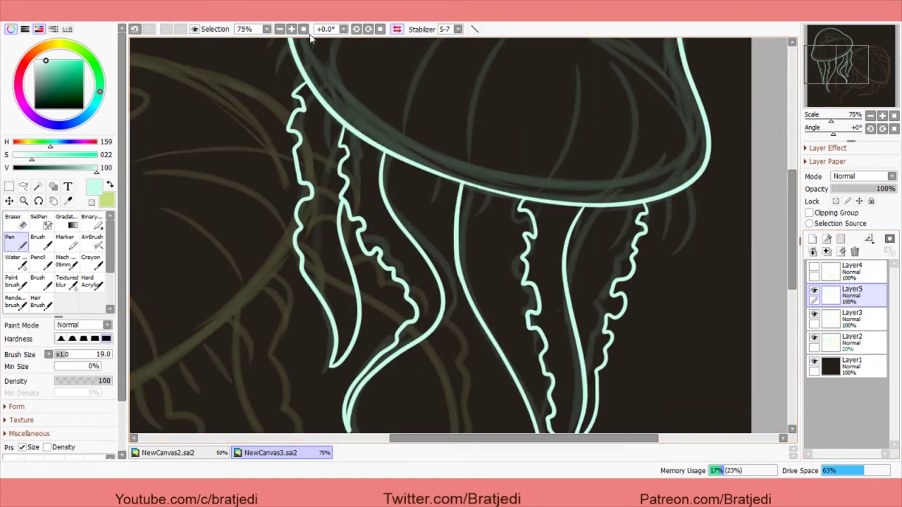
pyautogui.press('h')
# Step: Merge the new tentacle stroke's layer into Layer3
pyautogui.scroll(-3, 726, 216)
pyautogui.click(850, 271)
pyautogui.click(844, 297)
pyautogui.hotkey('ctrl', 'e')
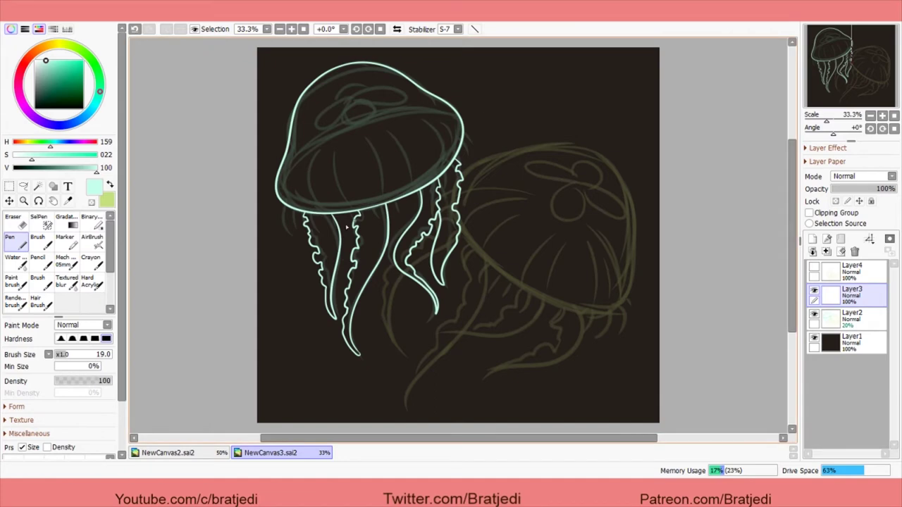
# Step: Select the interior areas of the mint jellyfish's bell and tentacles on Layer3 with the Magic Wand
pyautogui.click(168, 453)
pyautogui.click(280, 453)
pyautogui.click(846, 295)
pyautogui.click(445, 212)
pyautogui.click(419, 239)
pyautogui.click(363, 289)
pyautogui.click(367, 134)
pyautogui.click(321, 282)
# Step: Fill the selected mint areas on a new layer beneath the mint lines and lower that layer's opacity to 47%
pyautogui.click(813, 239)
pyautogui.hotkey('ctrl', 'f')
pyautogui.hotkey('ctrl', 'd')
pyautogui.moveTo(894, 189); pyautogui.dragTo(862, 189)
# Step: Select the interiors of the yellow-green jellyfish's bell and all four tentacles on Layer4 with the Magic Wand
pyautogui.click(849, 272)
pyautogui.keyDown('alt'); pyautogui.click(633, 233); pyautogui.keyUp('alt')
pyautogui.click(549, 233)
pyautogui.click(423, 282)
pyautogui.click(486, 304)
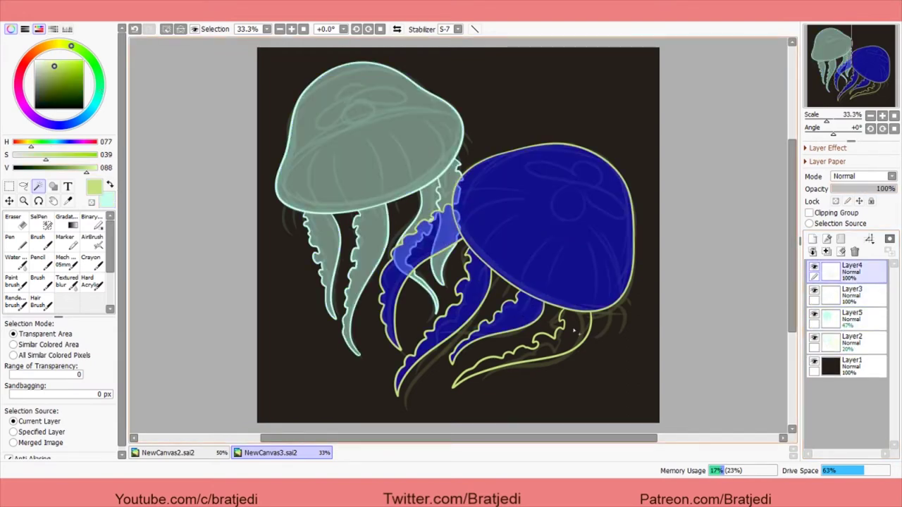
pyautogui.click(529, 345)
# Step: Fill the selection with yellow-green on a new layer directly beneath Layer4 and clear the selection
pyautogui.click(846, 295)
pyautogui.click(813, 239)
pyautogui.hotkey('ctrl', 'f')
pyautogui.hotkey('ctrl', 'd')
# Step: Set the fill opacities to 51% for mint and 50% for yellow-green, and hide the Layer2 sketch
pyautogui.click(846, 342)
pyautogui.click(846, 294)
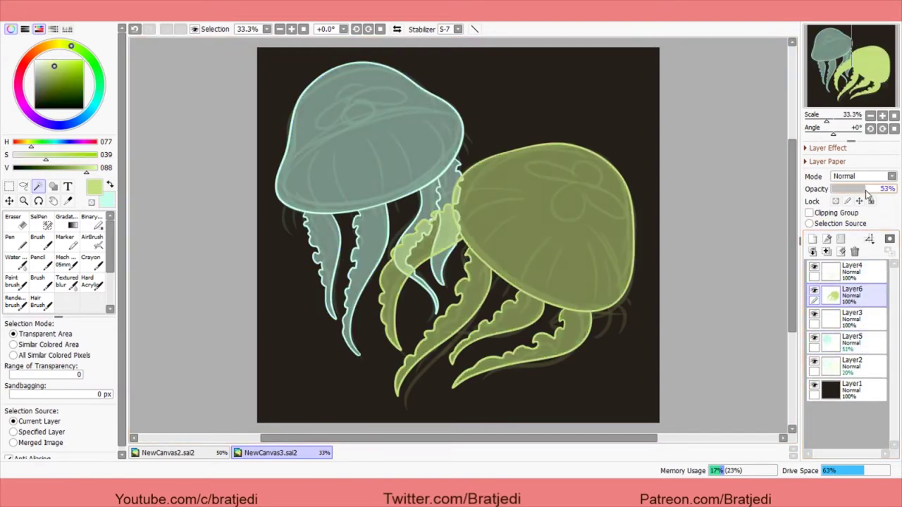
pyautogui.moveTo(893, 189); pyautogui.dragTo(865, 189)
pyautogui.click(846, 366)
pyautogui.click(814, 361)
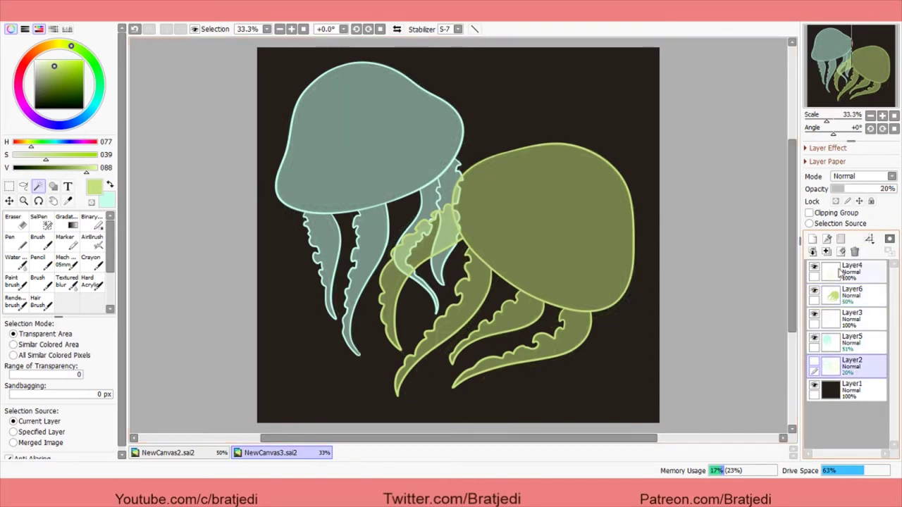
pyautogui.keyDown('ctrl'); pyautogui.click(845, 294); pyautogui.keyUp('ctrl')
pyautogui.click(845, 318)
pyautogui.click(813, 239)
pyautogui.hotkey('ctrl', 'd')
pyautogui.moveTo(892, 189); pyautogui.dragTo(872, 198)
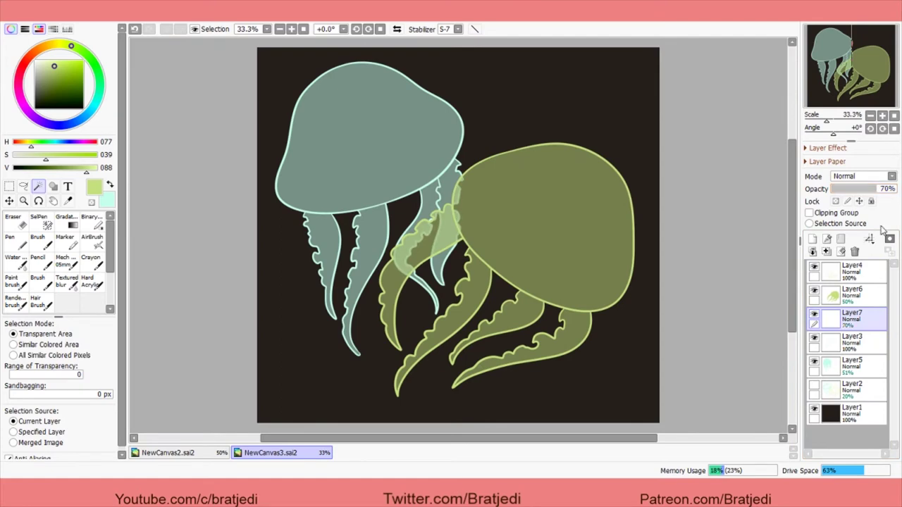
pyautogui.keyDown('ctrl'); pyautogui.click(846, 294); pyautogui.keyUp('ctrl')
pyautogui.click(846, 367)
pyautogui.hotkey('ctrl', 'd')
pyautogui.click(813, 239)
pyautogui.moveTo(856, 189); pyautogui.dragTo(859, 194)
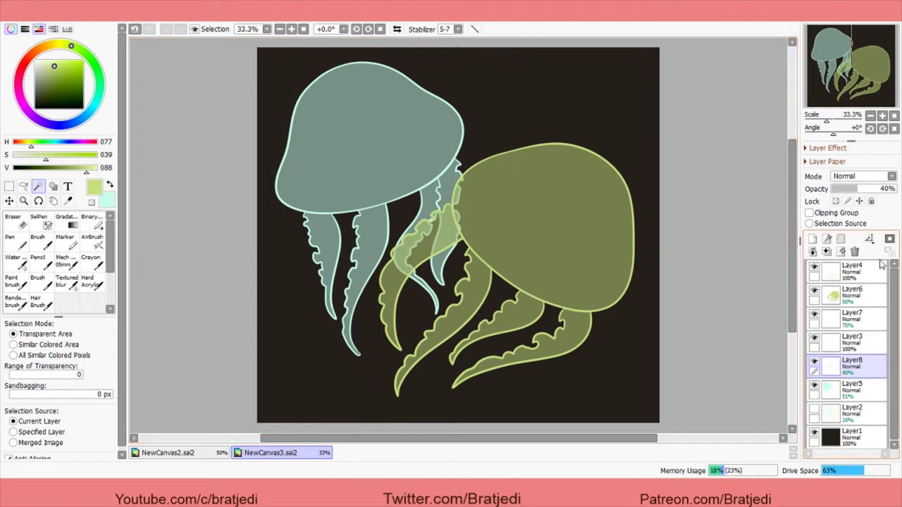
pyautogui.click(855, 252)
pyautogui.click(849, 318)
pyautogui.click(855, 251)
# Step: Hide the yellow-green lines and fill, and delete the mint fill layer
pyautogui.click(814, 291)
pyautogui.click(814, 267)
pyautogui.keyDown('ctrl'); pyautogui.click(833, 295); pyautogui.keyUp('ctrl')
pyautogui.hotkey('ctrl', 'd')
pyautogui.click(851, 341)
pyautogui.click(855, 252)
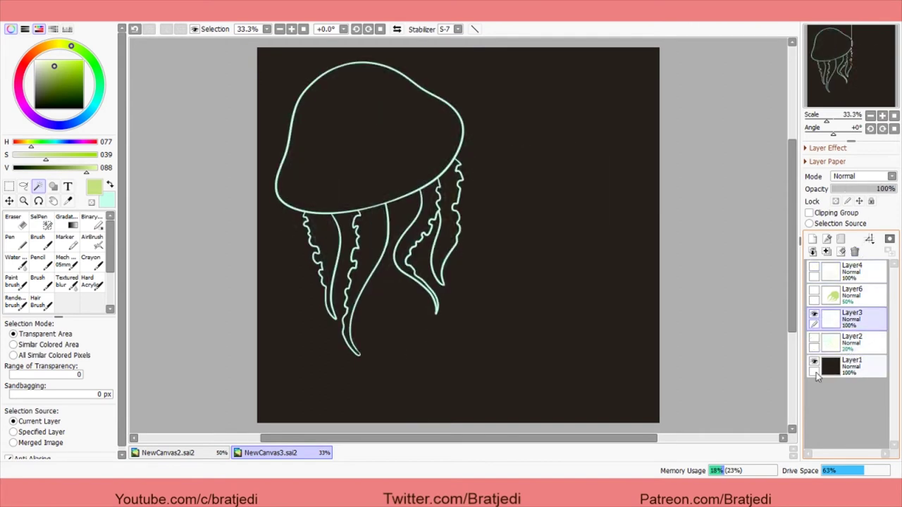
# Step: Erase the upper left edge of the mint jellyfish's third tentacle on Layer3 and redraw it farther left, widening the tentacle at the bell
pyautogui.press('e')
pyautogui.scroll(5, 362, 223)
pyautogui.moveTo(486, 161); pyautogui.dragTo(502, 145)
pyautogui.hotkey('ctrl', 'z')
pyautogui.press('[')
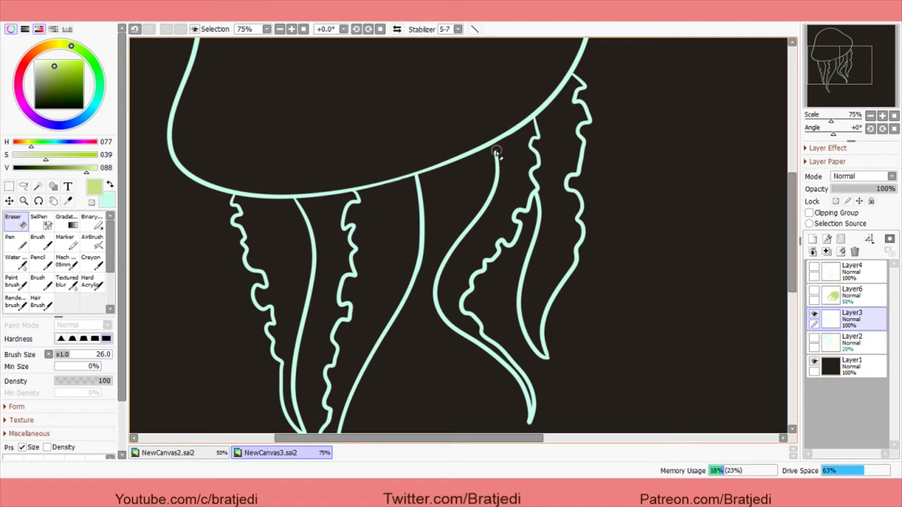
pyautogui.moveTo(494, 179); pyautogui.dragTo(448, 264)
pyautogui.press('n')
pyautogui.press('x')
pyautogui.moveTo(469, 156); pyautogui.dragTo(438, 278)
pyautogui.scroll(-3, 364, 85)
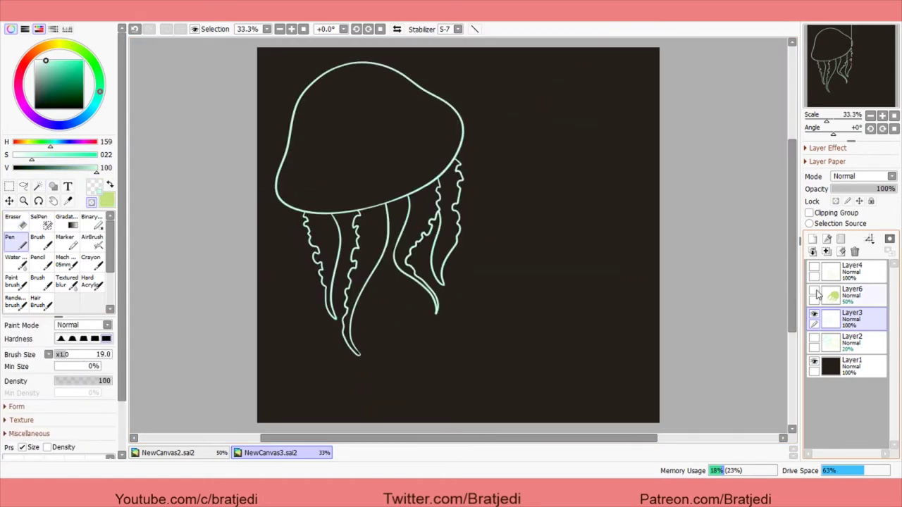
# Step: Fill the mint jellyfish's bell and tentacle interiors with mint on a new layer above Layer2, at 50% opacity
pyautogui.click(814, 290)
pyautogui.press('w')
pyautogui.click(373, 235)
pyautogui.click(845, 341)
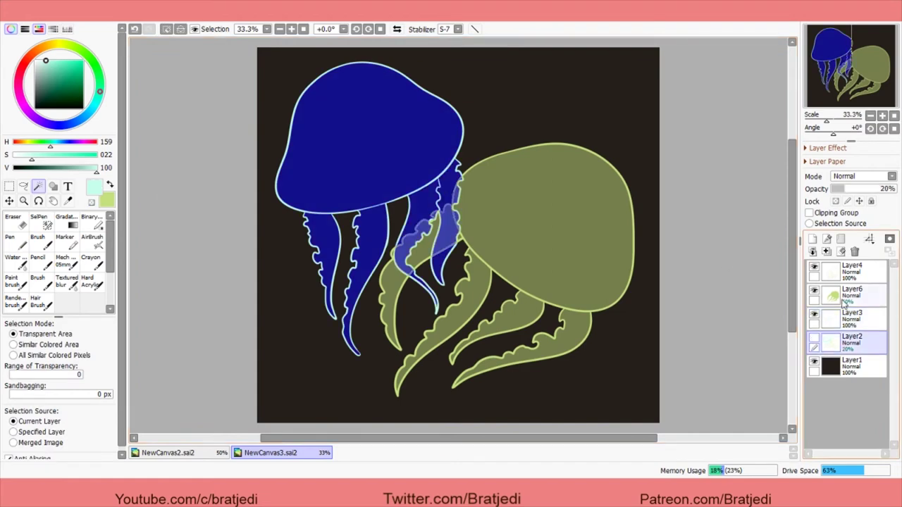
pyautogui.click(813, 239)
pyautogui.hotkey('ctrl', 'f')
pyautogui.moveTo(895, 189); pyautogui.dragTo(865, 189)
# Step: Select the yellow-green bell and leftmost tentacle interiors and delete the overlapping parts from the mint lines and mint fill
pyautogui.click(846, 272)
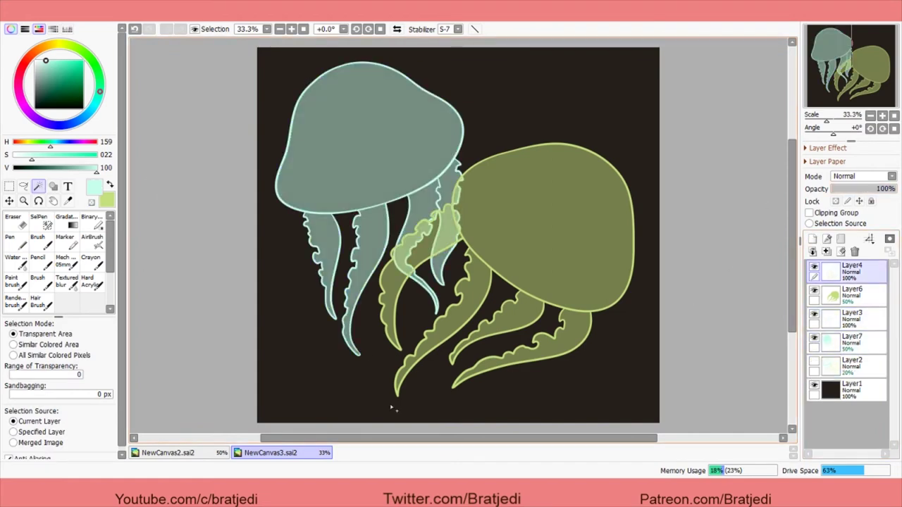
pyautogui.click(550, 226)
pyautogui.keyDown('shift'); pyautogui.click(423, 268); pyautogui.keyUp('shift')
pyautogui.click(846, 319)
pyautogui.click(846, 342)
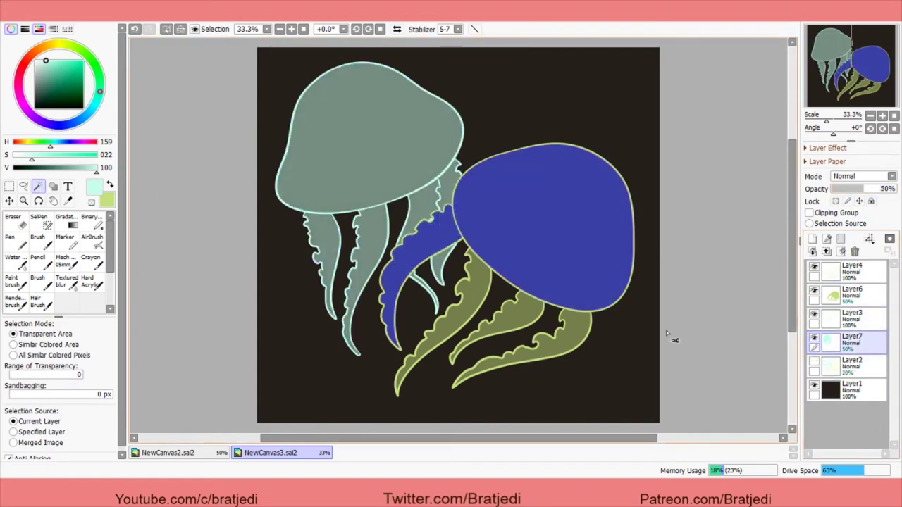
pyautogui.press('Delete')
pyautogui.hotkey('ctrl', 'd')
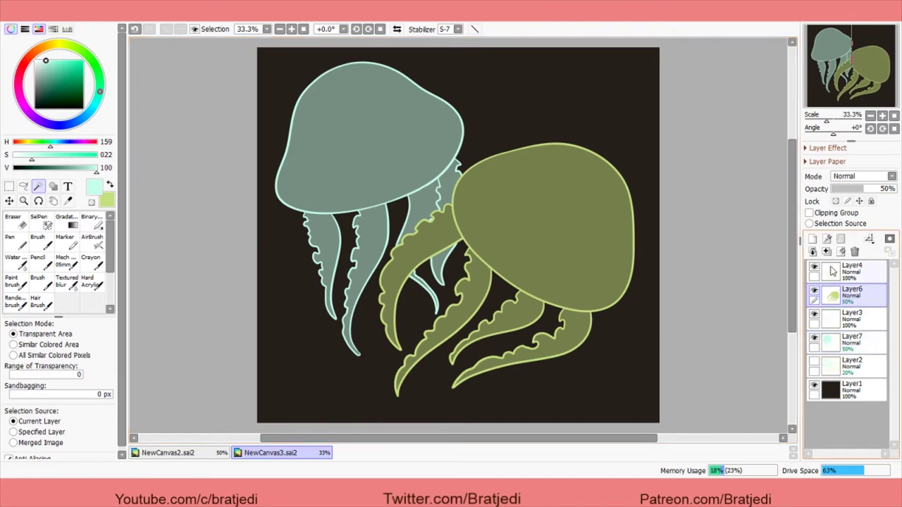
# Step: Raise the yellow-green fill's opacity to 75% and add a clipping layer above it
pyautogui.click(212, 453)
pyautogui.click(270, 454)
pyautogui.moveTo(864, 188); pyautogui.dragTo(884, 192)
pyautogui.click(856, 294)
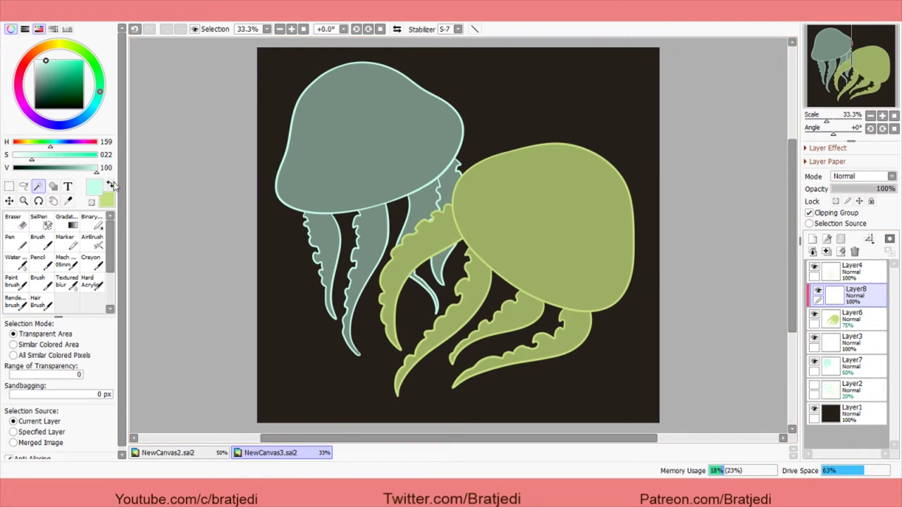
# Step: Try a pale green curved band across the yellow-green bell with an 86 px pen, unclip its layer and clear the stroke
pyautogui.press('x')
pyautogui.click(12, 239)
pyautogui.click(211, 453)
pyautogui.click(270, 454)
pyautogui.hotkey('ctrl', 'z')
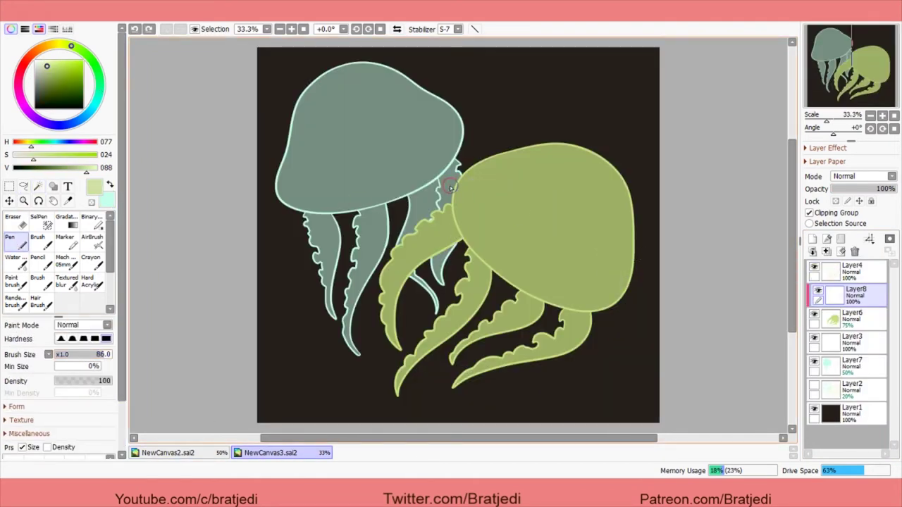
pyautogui.hotkey('ctrl', 'y')
pyautogui.click(44, 163)
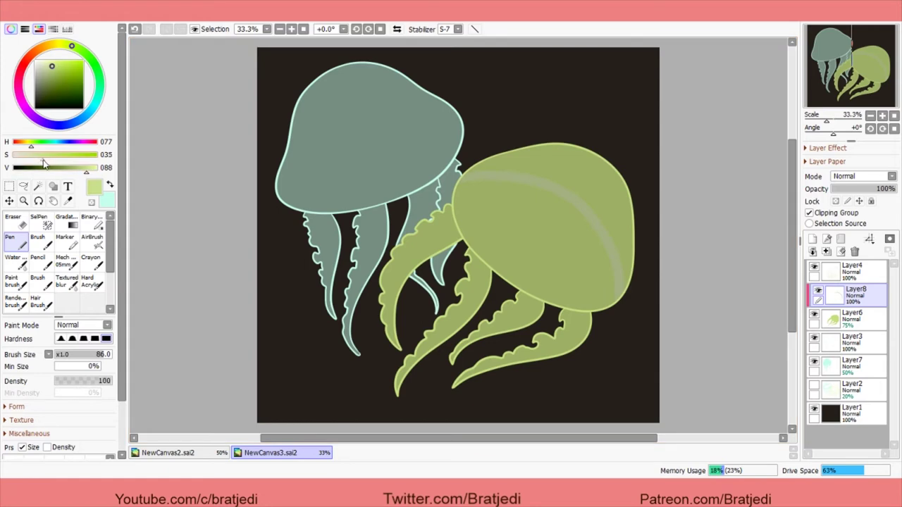
pyautogui.click(830, 213)
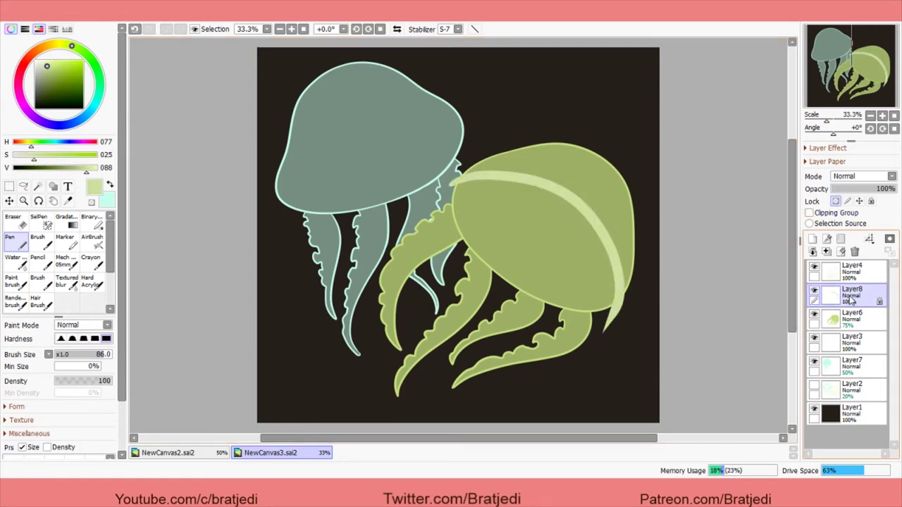
pyautogui.press('Delete')
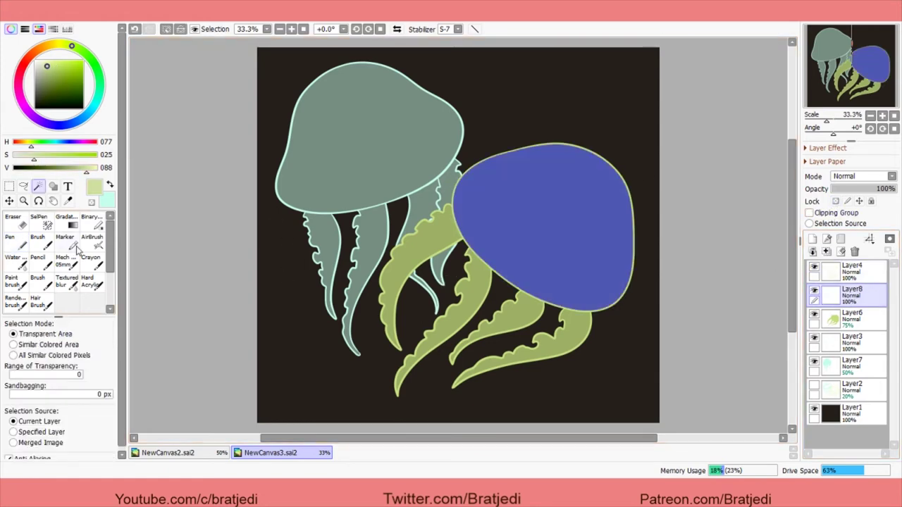
# Step: Paint a pale green curved band across the upper part of the yellow-green bell, confined to the bell selection, and clear the selection
pyautogui.click(10, 240)
pyautogui.hotkey('ctrl', 'z')
pyautogui.moveTo(455, 185)
pyautogui.mouseDown()
pyautogui.moveTo(578, 201)
pyautogui.moveTo(631, 272)
pyautogui.mouseUp()
pyautogui.hotkey('ctrl', 'z')
pyautogui.moveTo(458, 172)
pyautogui.mouseDown()
pyautogui.moveTo(631, 257)
pyautogui.moveTo(540, 169)
pyautogui.moveTo(630, 258)
pyautogui.mouseUp()
pyautogui.hotkey('ctrl', 'z')
pyautogui.click(38, 185)
pyautogui.hotkey('ctrl', 'd')
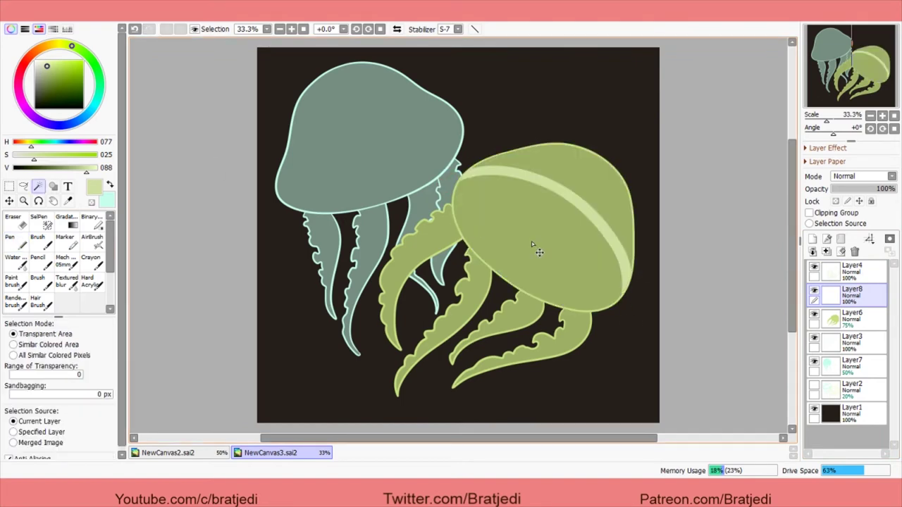
pyautogui.click(533, 245)
# Step: On a new layer, paint a pale green 86 px band along the yellow-green bell's lower edge, confined to the bell selection
pyautogui.click(44, 225)
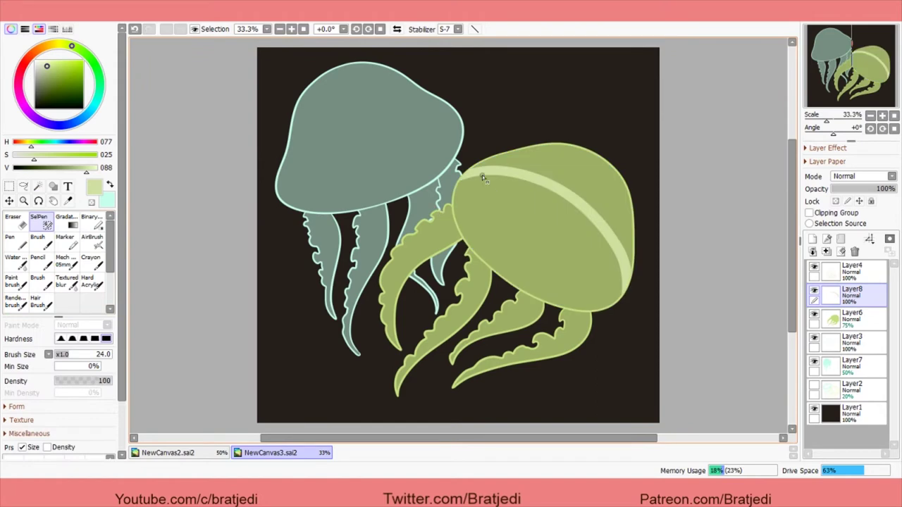
pyautogui.hotkey('ctrl', 'z')
pyautogui.hotkey('ctrl', 'shift', 'n')
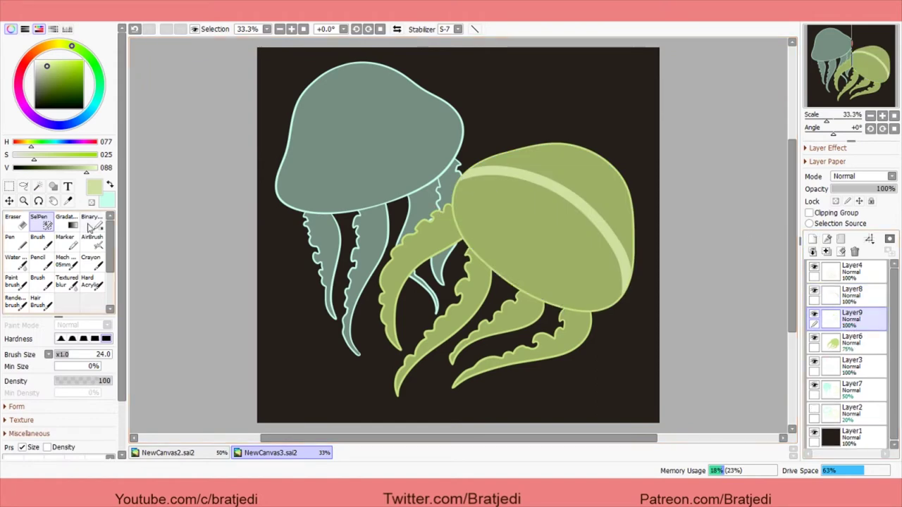
pyautogui.press('n')
pyautogui.click(39, 187)
pyautogui.click(494, 211)
pyautogui.press('n')
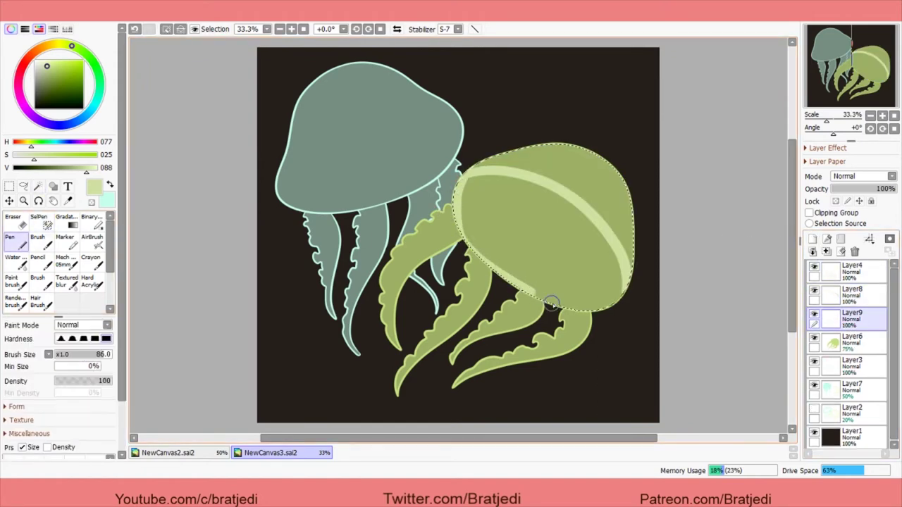
pyautogui.moveTo(476, 205); pyautogui.dragTo(578, 253)
# Step: Merge the two band layers, fill the enclosed area of the yellow-green bell with pale green and set the layer's opacity to 60%
pyautogui.click(39, 187)
pyautogui.hotkey('ctrl', 'e')
pyautogui.click(571, 242)
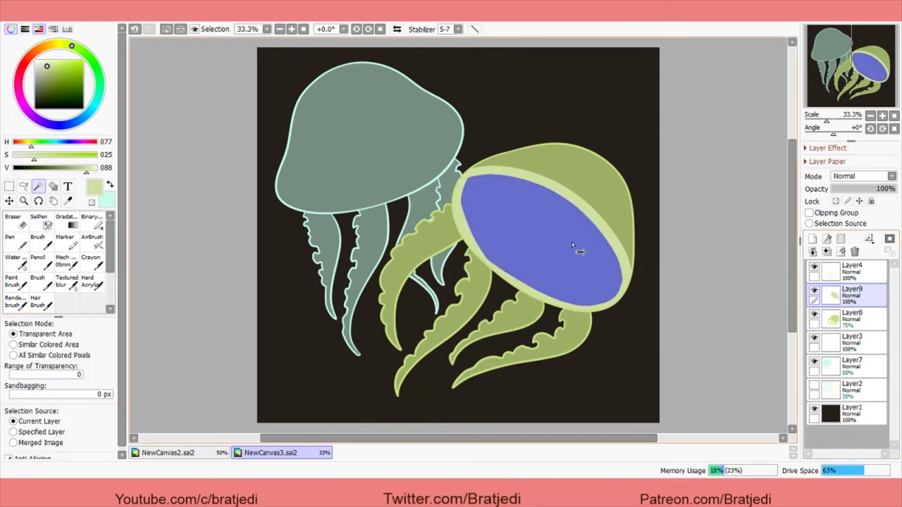
pyautogui.moveTo(890, 189); pyautogui.dragTo(872, 197)
# Step: On a new layer below the mint lines, outline the mint bell's lower part with an 86 px pale mint band inside the bell selection
pyautogui.click(849, 365)
pyautogui.click(849, 342)
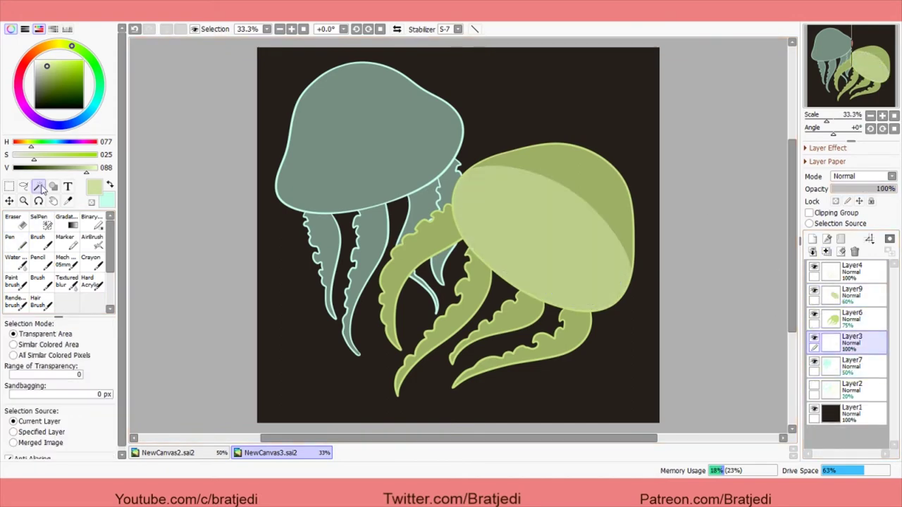
pyautogui.click(111, 185)
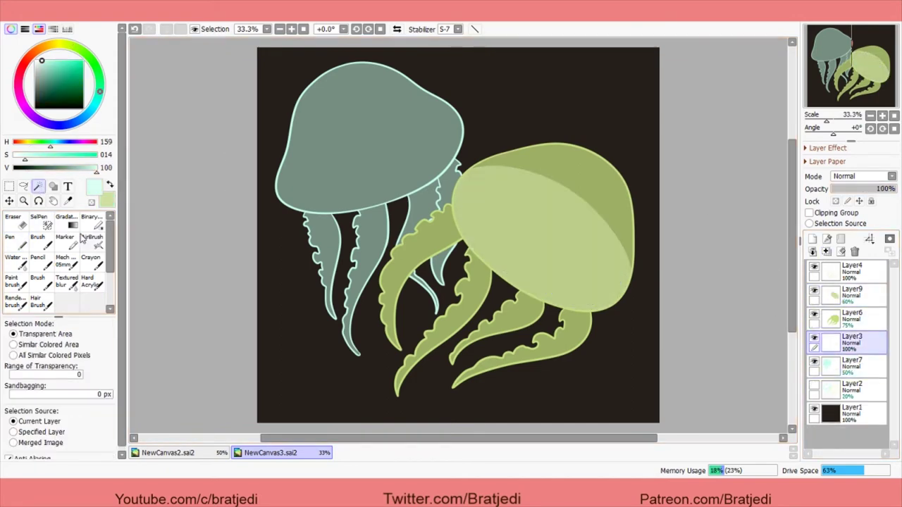
pyautogui.click(353, 134)
pyautogui.click(813, 239)
pyautogui.press('n')
pyautogui.moveTo(278, 204)
pyautogui.mouseDown()
pyautogui.moveTo(302, 144)
pyautogui.moveTo(432, 90)
pyautogui.mouseUp()
pyautogui.hotkey('ctrl', 'z')
pyautogui.hotkey('ctrl', 'y')
pyautogui.moveTo(281, 164)
pyautogui.mouseDown()
pyautogui.moveTo(318, 215)
pyautogui.moveTo(449, 164)
pyautogui.moveTo(407, 101)
pyautogui.mouseUp()
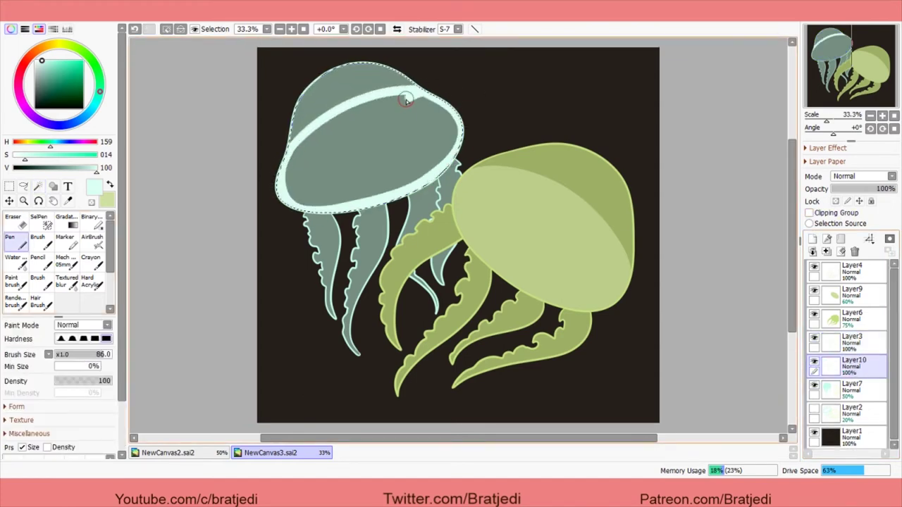
# Step: Fill the area enclosed by the mint bell's band with pale mint and lower the layer's opacity to 61%
pyautogui.press('w')
pyautogui.click(380, 141)
pyautogui.hotkey('ctrl', 'f')
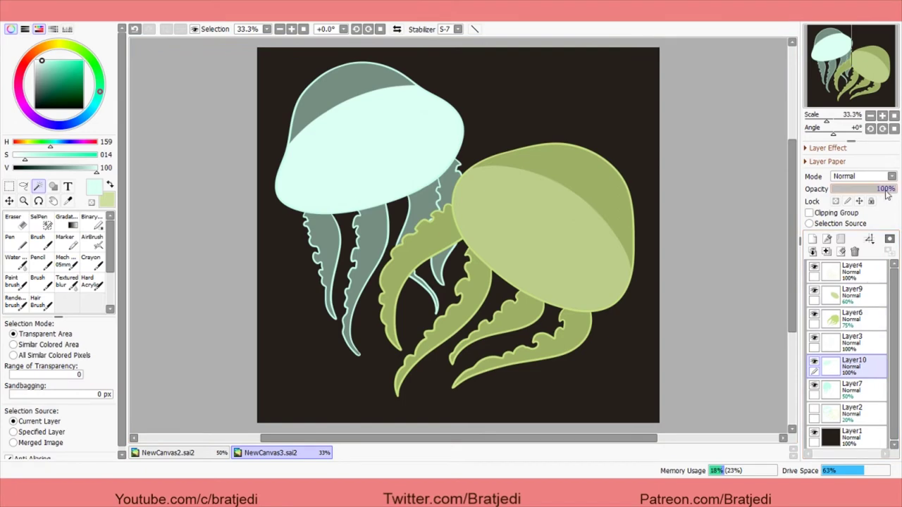
pyautogui.moveTo(887, 189); pyautogui.dragTo(871, 188)
# Step: Check the jellyfish reference image, try mint ovals near the top of the mint bell and undo the strokes
pyautogui.press('n')
pyautogui.hotkey('ctrl', 'z')
pyautogui.hotkey('ctrl', 'y')
pyautogui.click(168, 453)
pyautogui.click(270, 452)
pyautogui.keyDown('alt'); pyautogui.click(322, 67); pyautogui.keyUp('alt')
pyautogui.moveTo(426, 104); pyautogui.dragTo(412, 97)
pyautogui.moveTo(346, 104); pyautogui.dragTo(319, 121)
pyautogui.hotkey('ctrl', 'z')
pyautogui.hotkey('ctrl', 'z')
# Step: On a new layer, draw four overlapping mint ovals in the upper part of the mint bell with a 52 px pen
pyautogui.hotkey('ctrl', 'shift', 'n')
pyautogui.moveTo(350, 94); pyautogui.dragTo(298, 117)
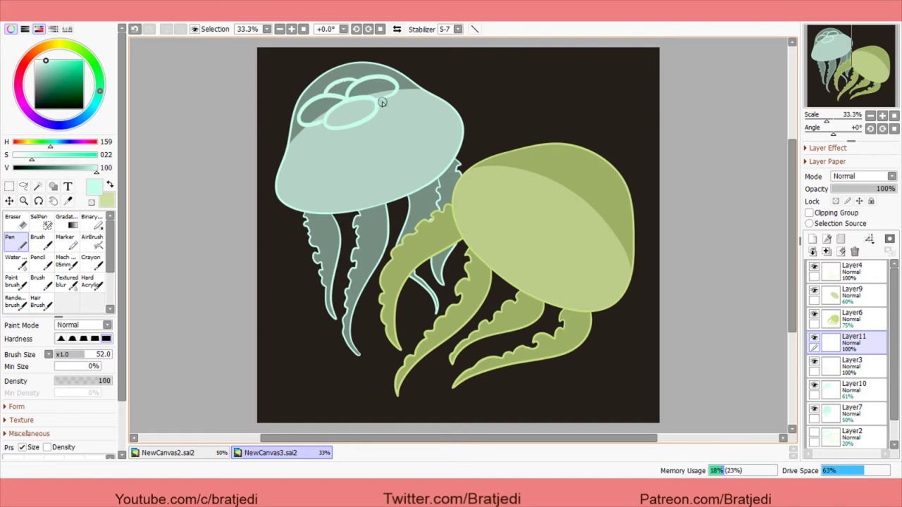
pyautogui.moveTo(364, 130); pyautogui.dragTo(367, 135)
# Step: On a new layer, draw four overlapping yellow-green ovals in the upper part of the yellow-green bell and merge them into its line layer
pyautogui.hotkey('ctrl', 'shift', 'n')
pyautogui.keyDown('alt'); pyautogui.click(625, 172); pyautogui.keyUp('alt')
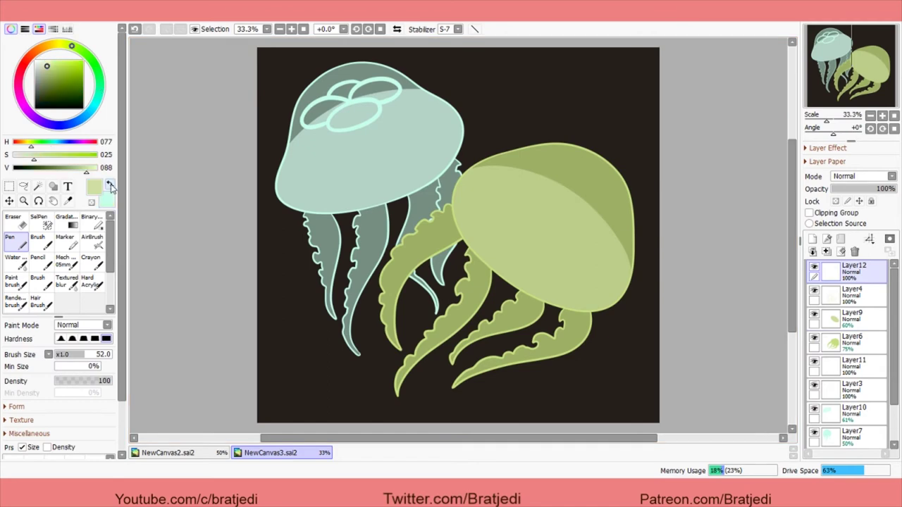
pyautogui.moveTo(568, 180); pyautogui.dragTo(534, 189)
pyautogui.moveTo(598, 187); pyautogui.dragTo(585, 223)
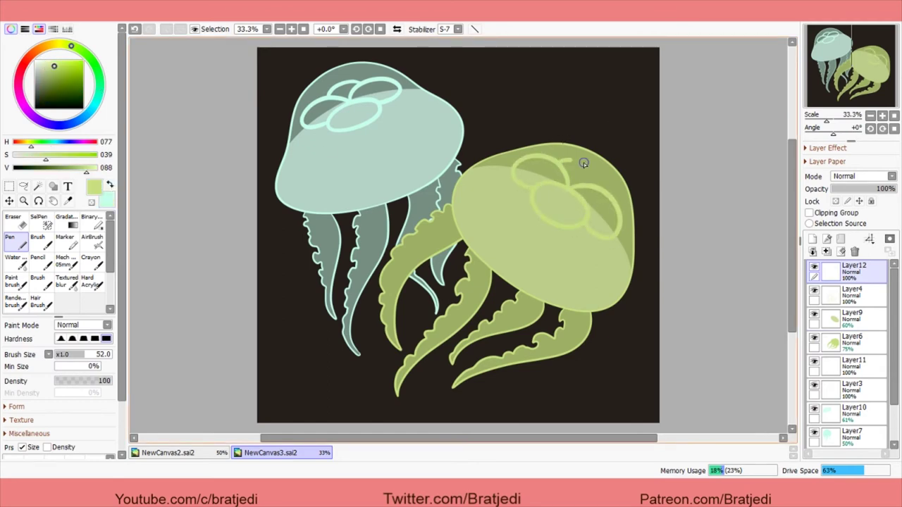
pyautogui.hotkey('ctrl', 'e')
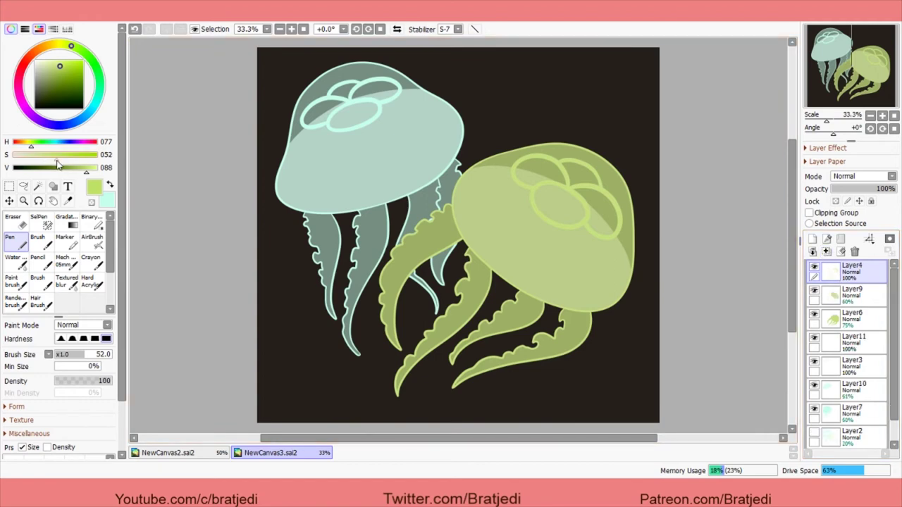
# Step: Set the yellow-green drawing colour's saturation to 39 and lock the yellow-green line layer's transparency
pyautogui.press('x')
pyautogui.click(111, 187)
pyautogui.click(46, 161)
pyautogui.click(836, 201)
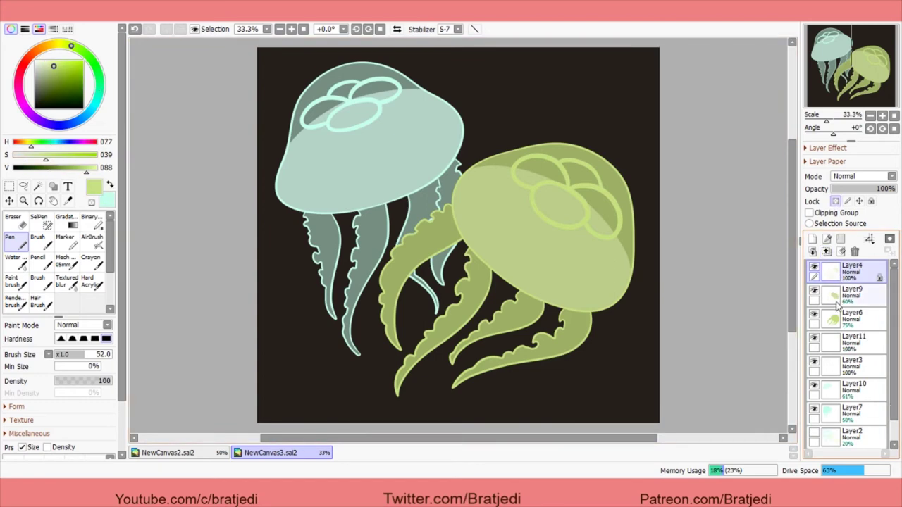
# Step: Unlock the line layer's transparency and hide the yellow-green bell's pale shading to inspect the ovals, restoring the shading
pyautogui.click(814, 292)
pyautogui.click(836, 201)
pyautogui.press('a')
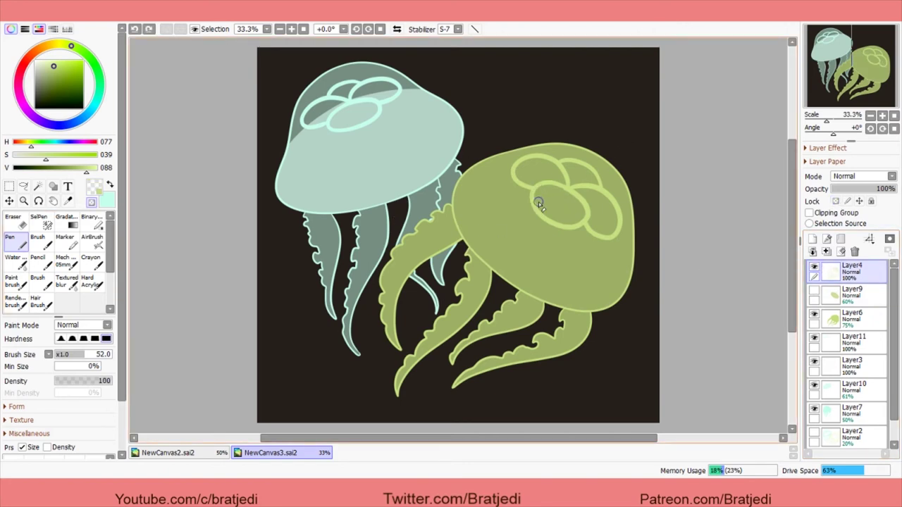
pyautogui.click(814, 292)
pyautogui.click(814, 386)
pyautogui.click(841, 275)
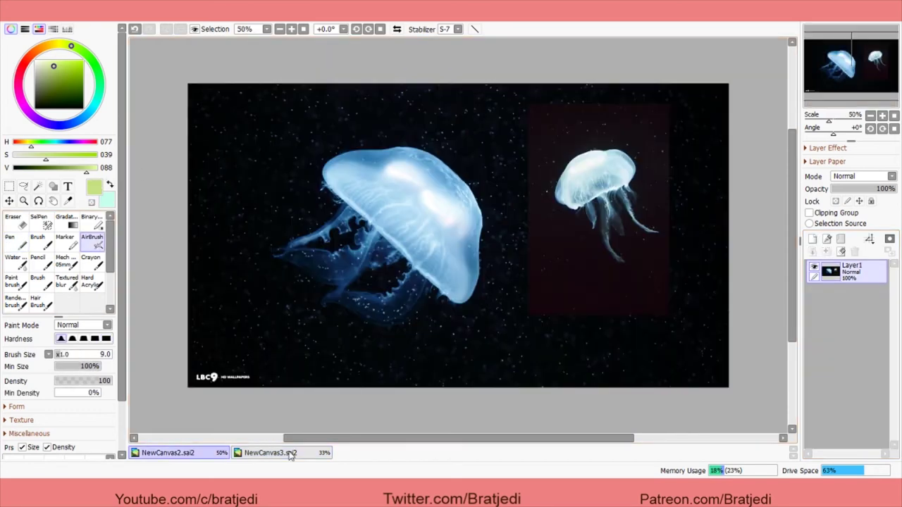
# Step: Select the mint bell around its ovals and airbrush a row of curved mint streaks inward from its rim with an 18 px brush
pyautogui.press('w')
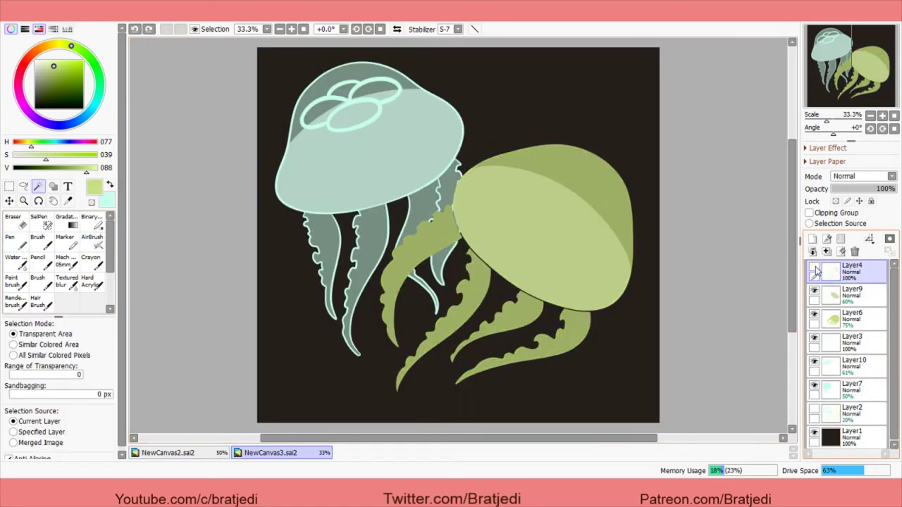
pyautogui.click(318, 162)
pyautogui.click(849, 342)
pyautogui.press('a')
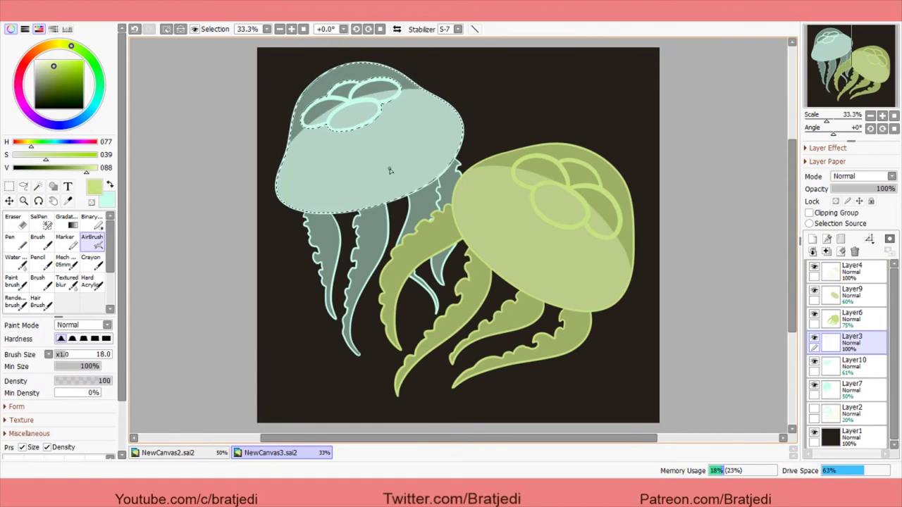
pyautogui.press('x')
pyautogui.hotkey('ctrl', 'z')
pyautogui.moveTo(277, 188); pyautogui.dragTo(479, 203)
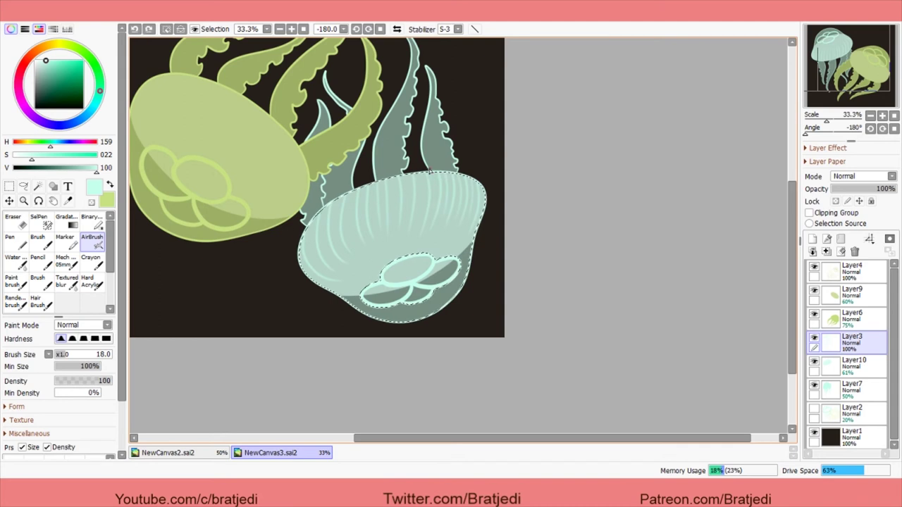
pyautogui.moveTo(361, 187)
pyautogui.mouseDown()
pyautogui.moveTo(362, 224)
pyautogui.moveTo(531, 284)
pyautogui.mouseUp()
# Step: Airbrush matching yellow-green streaks inward from the rim of the selected yellow-green bell, clear the selection and reset the canvas rotation
pyautogui.click(376, 148)
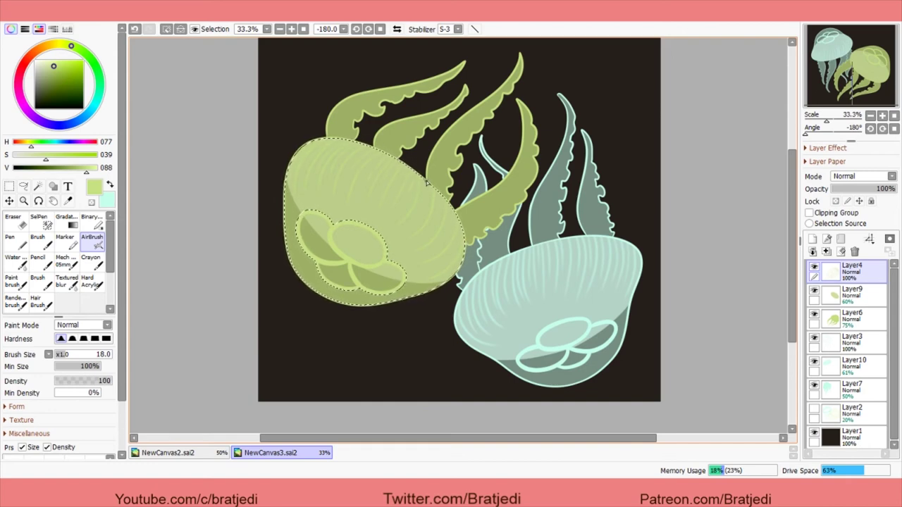
pyautogui.hotkey('ctrl', 'd')
pyautogui.press('Home')
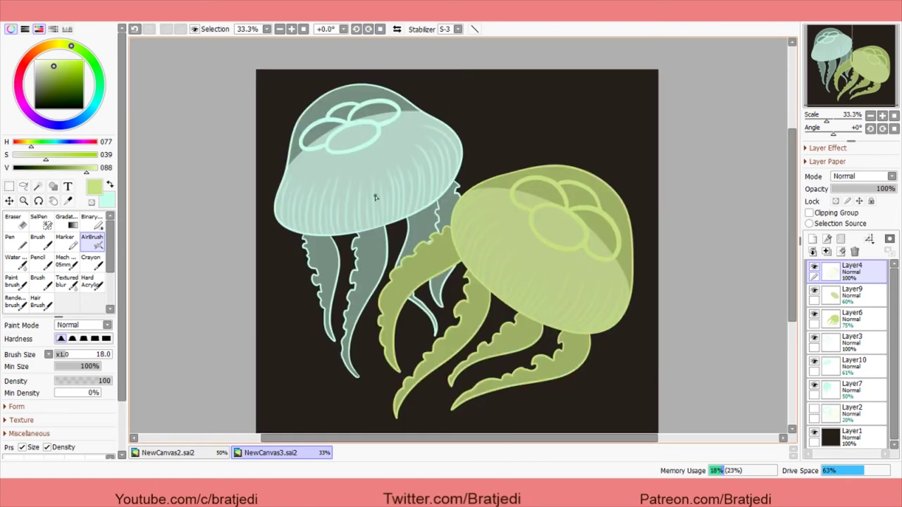
# Step: Set the mint bell shading's opacity to 60% and the yellow-green base fill's opacity to 50%
pyautogui.click(209, 453)
pyautogui.click(272, 452)
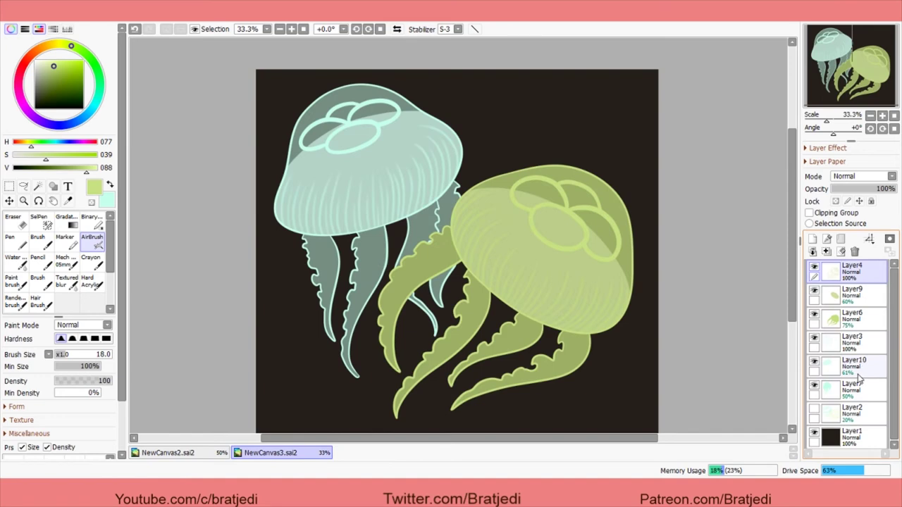
pyautogui.click(867, 366)
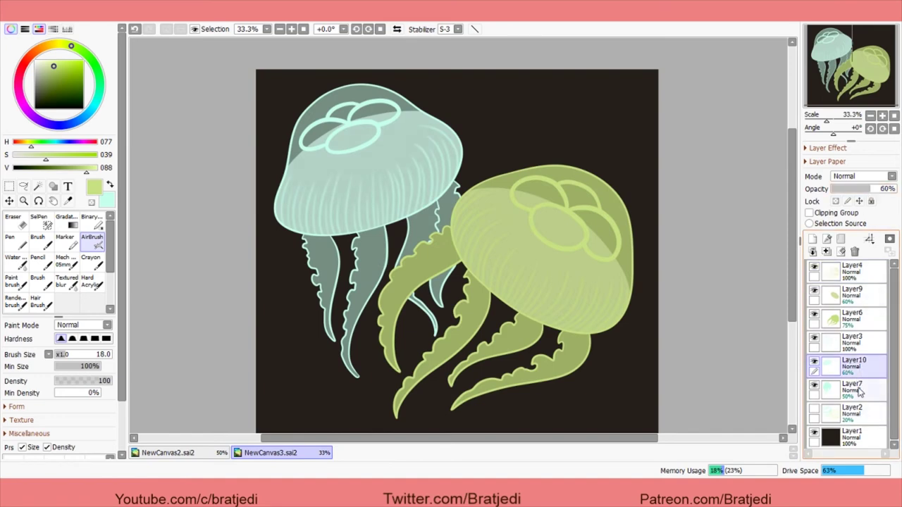
pyautogui.click(846, 318)
pyautogui.moveTo(874, 189); pyautogui.dragTo(861, 189)
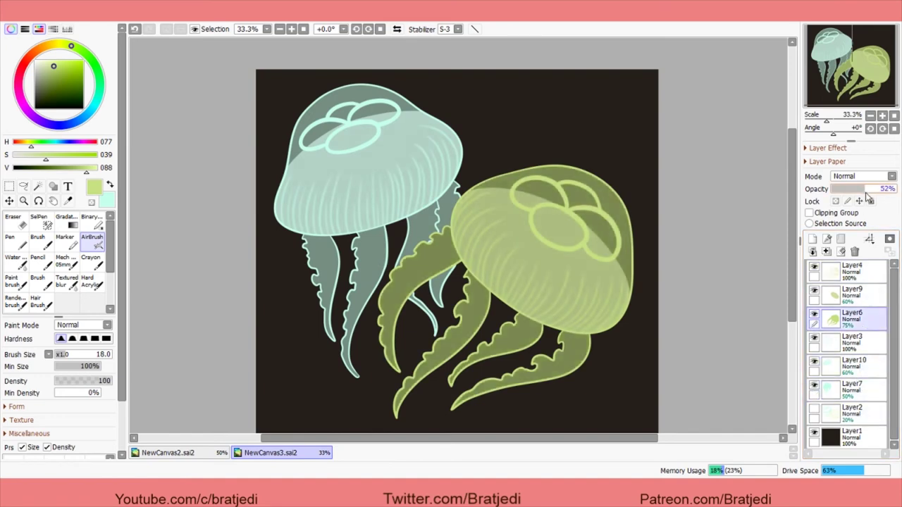
# Step: Lock the yellow-green line layer's transparency and recolour its lines in a lighter yellow-green with hue 77, saturation 39 and value 93
pyautogui.keyDown('alt'); pyautogui.click(395, 179); pyautogui.keyUp('alt')
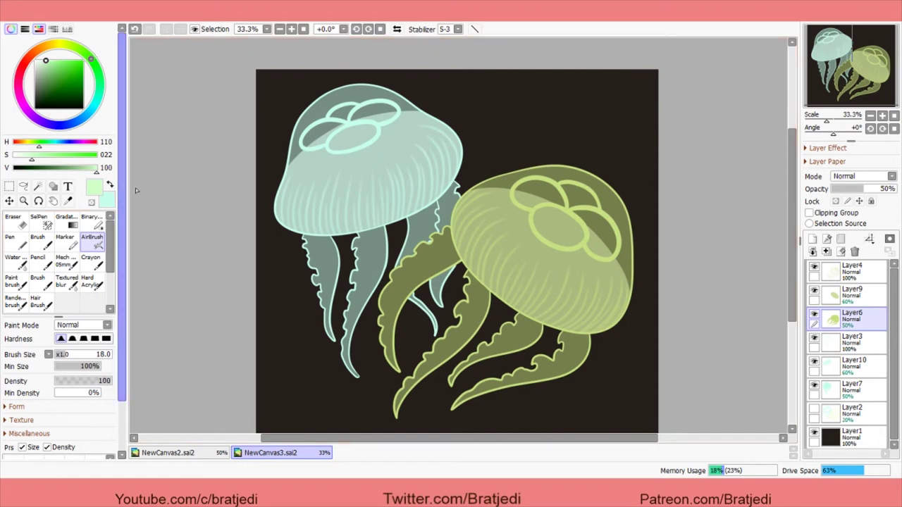
pyautogui.click(849, 271)
pyautogui.click(836, 201)
pyautogui.click(67, 201)
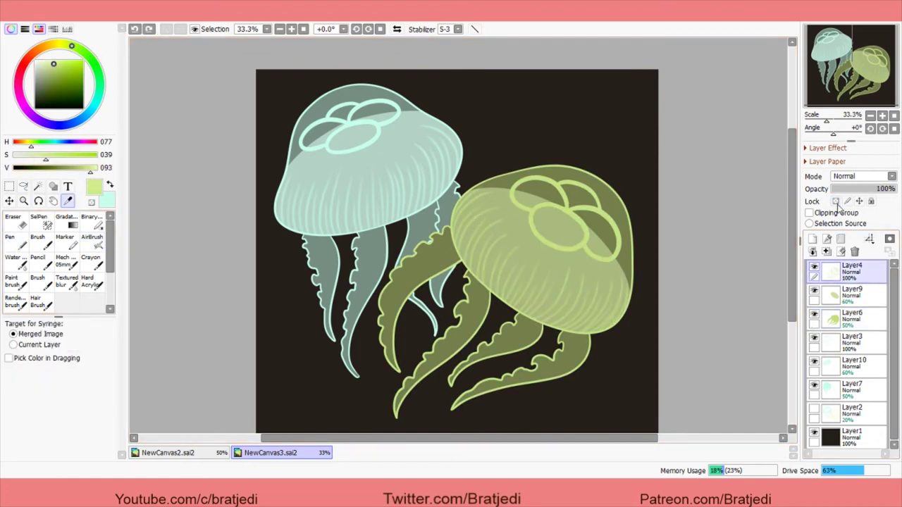
# Step: Add a layer above the yellow-green base fill and select the interiors of the four yellow-green tentacles
pyautogui.click(849, 319)
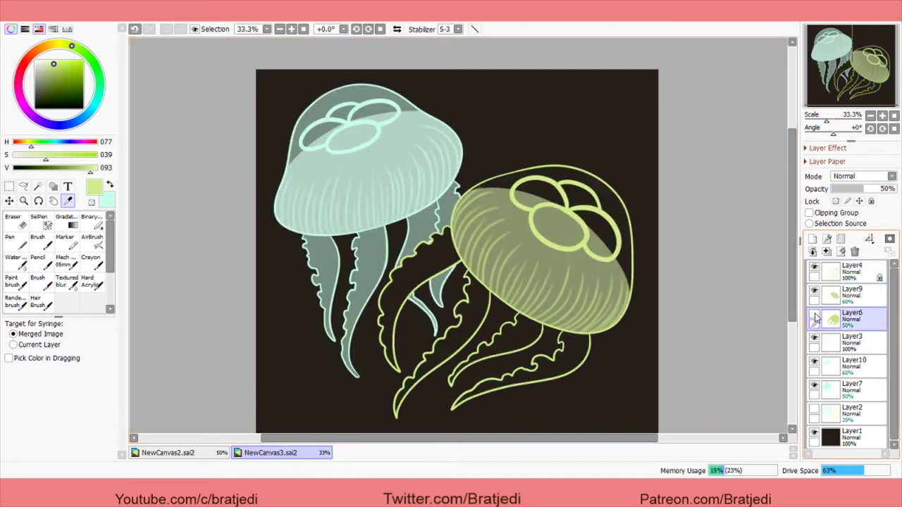
pyautogui.click(813, 240)
pyautogui.click(38, 186)
pyautogui.click(437, 353)
pyautogui.click(176, 452)
pyautogui.click(280, 453)
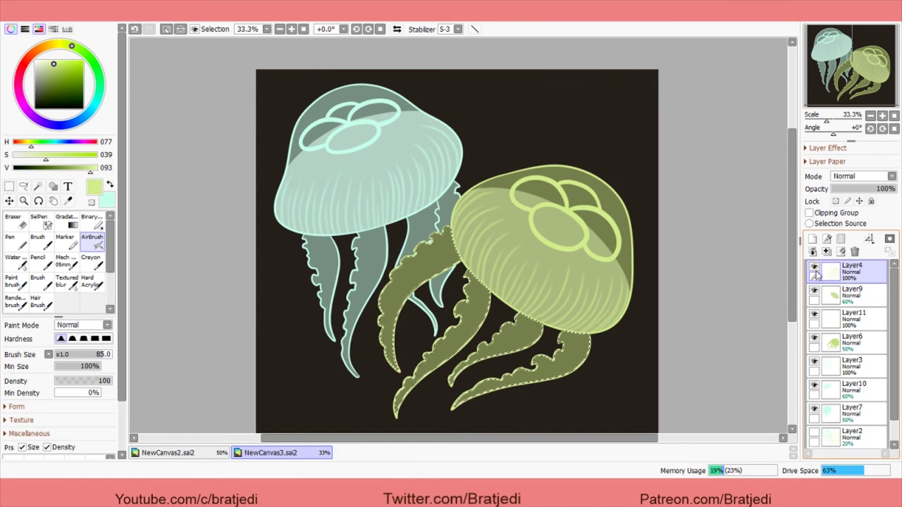
# Step: Airbrush a light yellow-green glow on the upper ends of the selected tentacles at 100 px, clear the selection and merge into the fill
pyautogui.moveTo(466, 252)
pyautogui.mouseDown()
pyautogui.moveTo(417, 268)
pyautogui.moveTo(388, 300)
pyautogui.mouseUp()
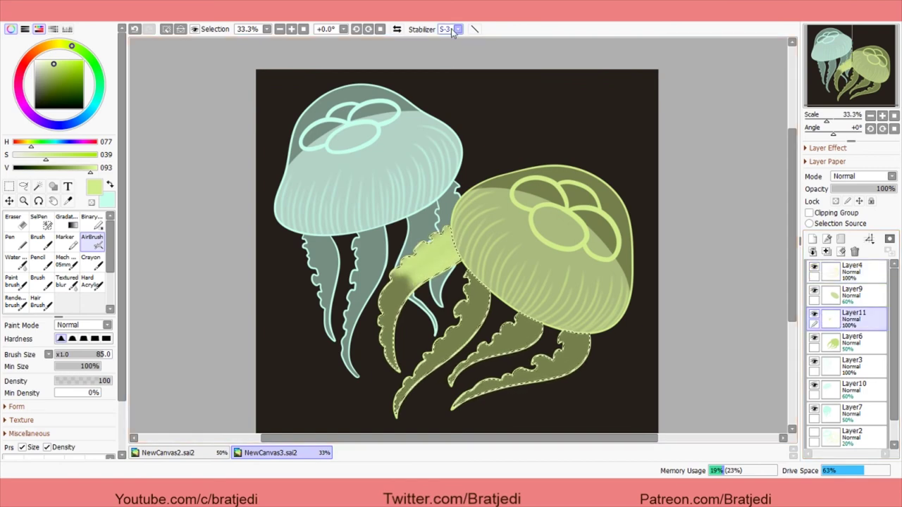
pyautogui.press(']')
pyautogui.moveTo(459, 262)
pyautogui.mouseDown()
pyautogui.moveTo(514, 278)
pyautogui.moveTo(494, 241)
pyautogui.moveTo(451, 337)
pyautogui.moveTo(487, 277)
pyautogui.moveTo(470, 303)
pyautogui.moveTo(531, 331)
pyautogui.moveTo(505, 354)
pyautogui.moveTo(556, 318)
pyautogui.moveTo(553, 356)
pyautogui.moveTo(585, 318)
pyautogui.moveTo(560, 376)
pyautogui.moveTo(588, 313)
pyautogui.moveTo(571, 367)
pyautogui.mouseUp()
pyautogui.press('-')
pyautogui.press('-')
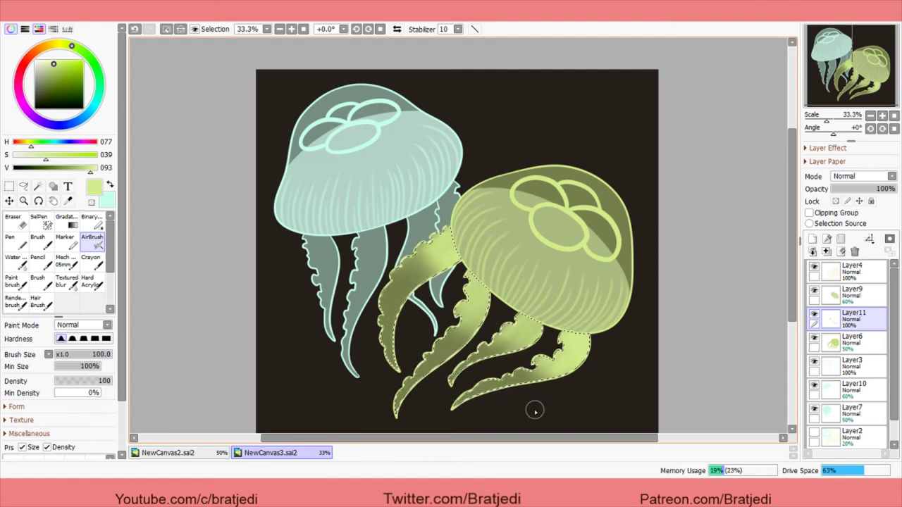
pyautogui.hotkey('ctrl', 'd')
pyautogui.hotkey('ctrl', 'e')
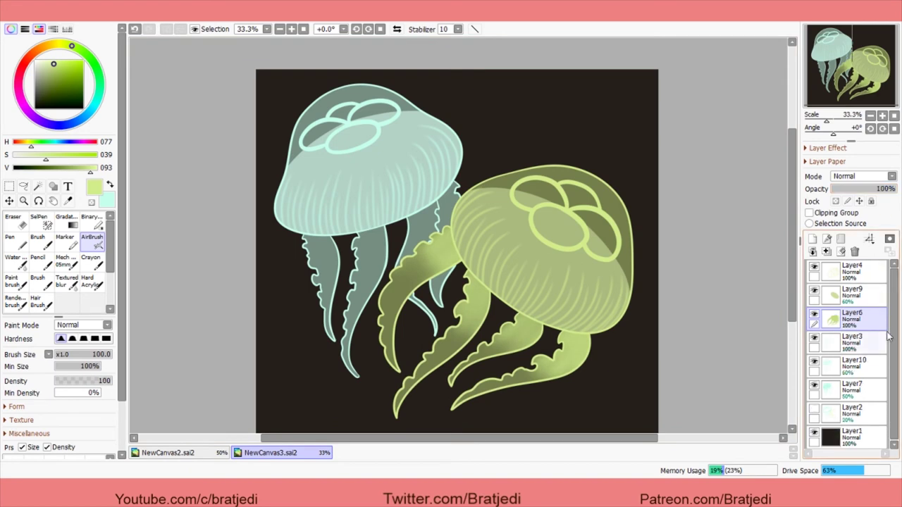
# Step: Select the interiors of the mint tentacles from the mint line layer
pyautogui.hotkey('ctrl', 'z')
pyautogui.click(846, 344)
pyautogui.press('w')
pyautogui.click(310, 285)
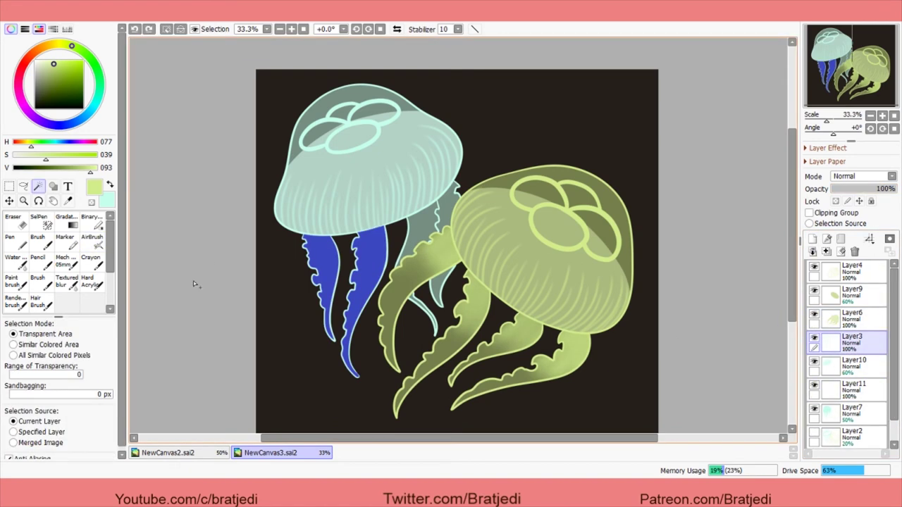
pyautogui.press('s')
pyautogui.press('w')
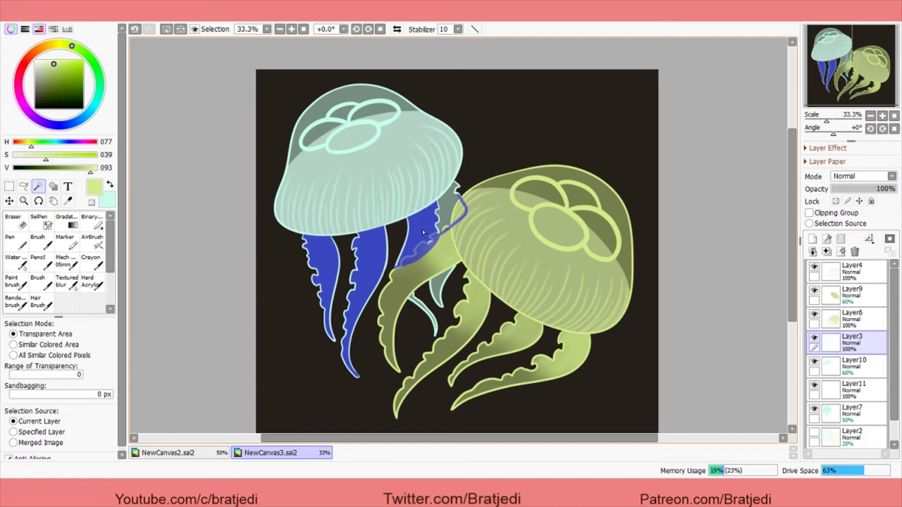
# Step: Airbrush a mint glow on the upper parts of the mint tentacles, fade it downward with transparent colour and clear the selection
pyautogui.press('v')
pyautogui.press('x')
pyautogui.moveTo(308, 243)
pyautogui.mouseDown()
pyautogui.moveTo(339, 275)
pyautogui.moveTo(445, 206)
pyautogui.mouseUp()
pyautogui.press('c')
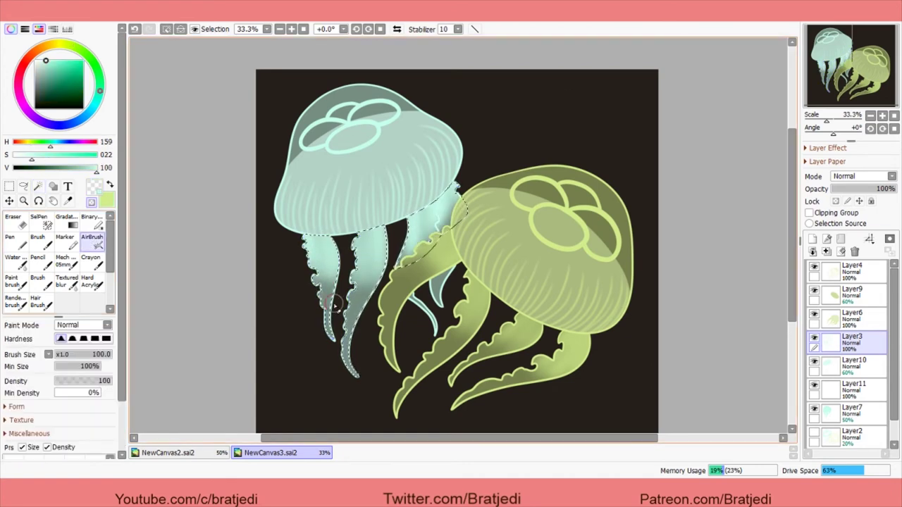
pyautogui.moveTo(332, 272); pyautogui.dragTo(377, 283)
pyautogui.hotkey('ctrl', 'd')
pyautogui.press('w')
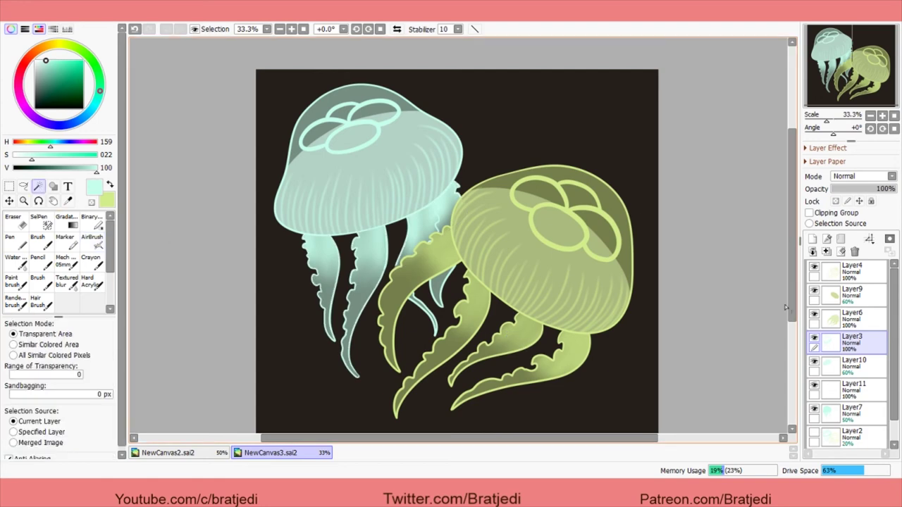
pyautogui.press('pageup')
pyautogui.click(463, 209)
pyautogui.press('s')
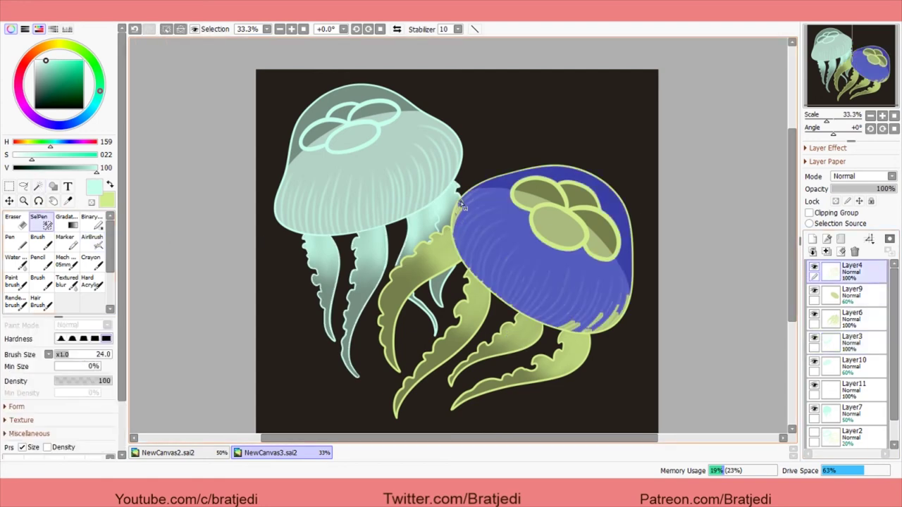
pyautogui.press('w')
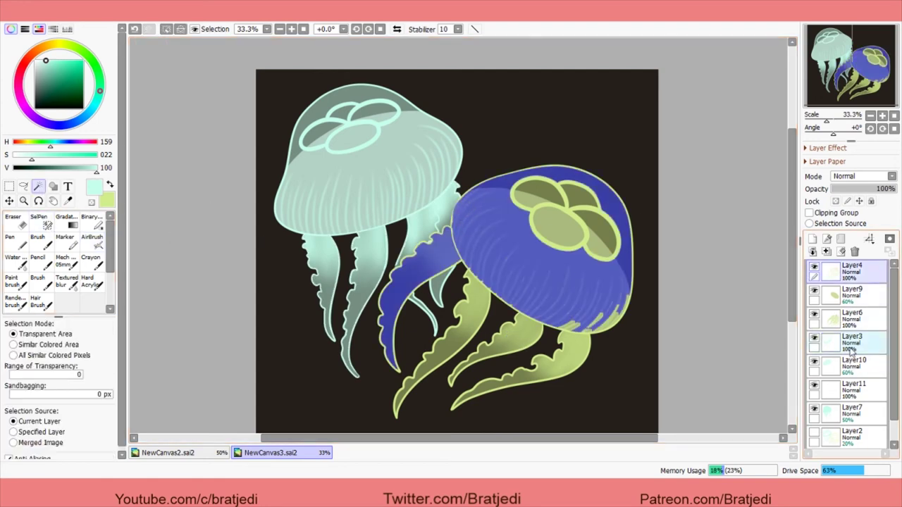
pyautogui.click(853, 342)
pyautogui.hotkey('ctrl', 'd')
# Step: Select the interiors of the mint tentacles from the mint line layer
pyautogui.moveTo(884, 188)
pyautogui.mouseDown()
pyautogui.moveTo(876, 190)
pyautogui.moveTo(894, 189)
pyautogui.mouseUp()
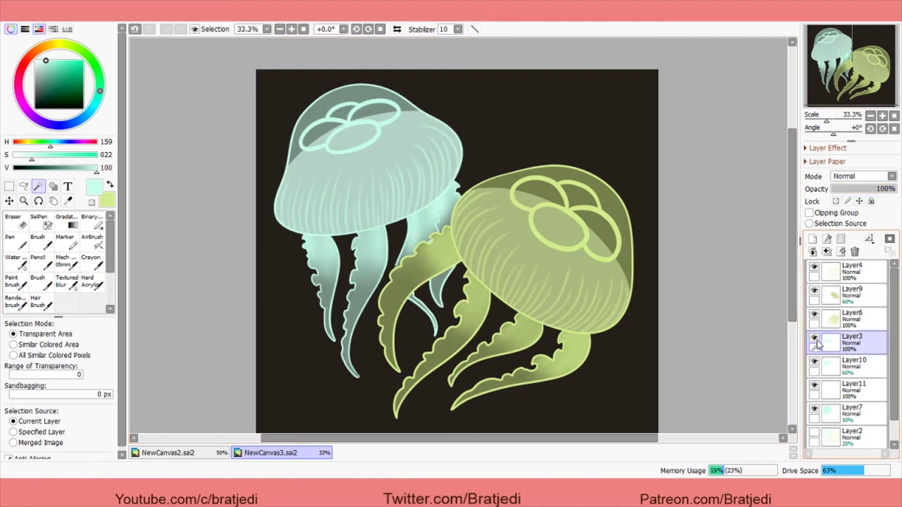
pyautogui.click(366, 296)
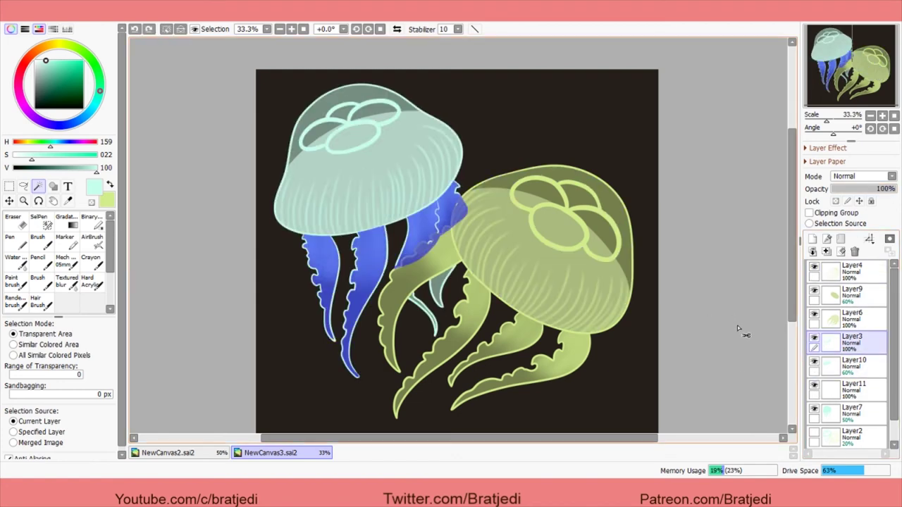
pyautogui.hotkey('ctrl', 'd')
# Step: Airbrush the mint tentacle glow on the layer above the mint fill, fade it with transparent colour, set 79% opacity and merge it down
pyautogui.click(853, 388)
pyautogui.click(92, 247)
pyautogui.moveTo(365, 296)
pyautogui.mouseDown()
pyautogui.moveTo(322, 218)
pyautogui.moveTo(421, 196)
pyautogui.moveTo(459, 207)
pyautogui.mouseUp()
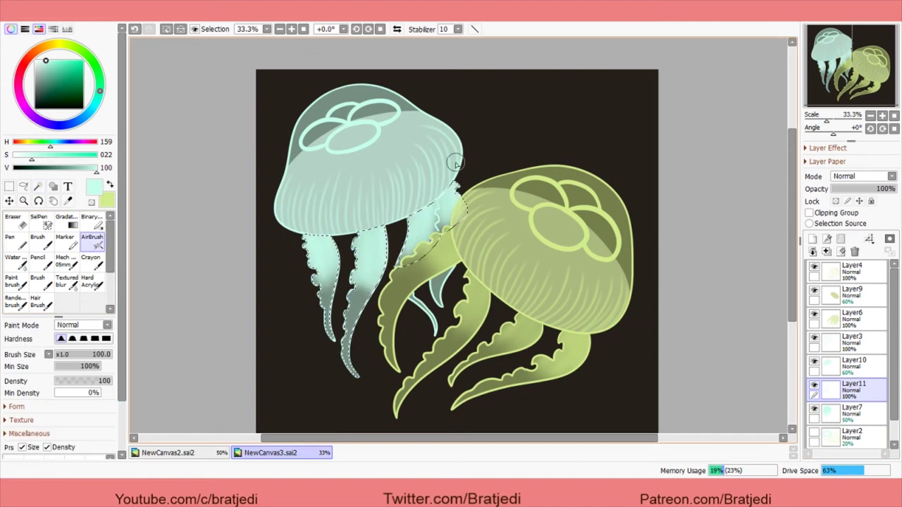
pyautogui.moveTo(327, 273)
pyautogui.mouseDown()
pyautogui.moveTo(352, 310)
pyautogui.moveTo(450, 256)
pyautogui.moveTo(439, 208)
pyautogui.mouseUp()
pyautogui.hotkey('ctrl', 'z')
pyautogui.hotkey('ctrl', 'z')
pyautogui.hotkey('ctrl', 'd')
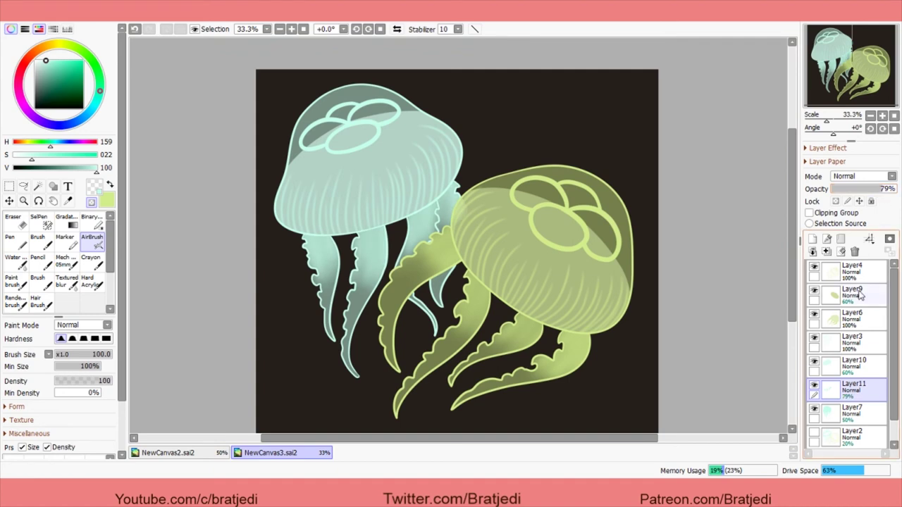
pyautogui.hotkey('ctrl', 'e')
# Step: Mask the yellow-green bell's edge beside the mint tentacles and clear the overlapping mint fill from Layer7
pyautogui.click(853, 272)
pyautogui.press('s')
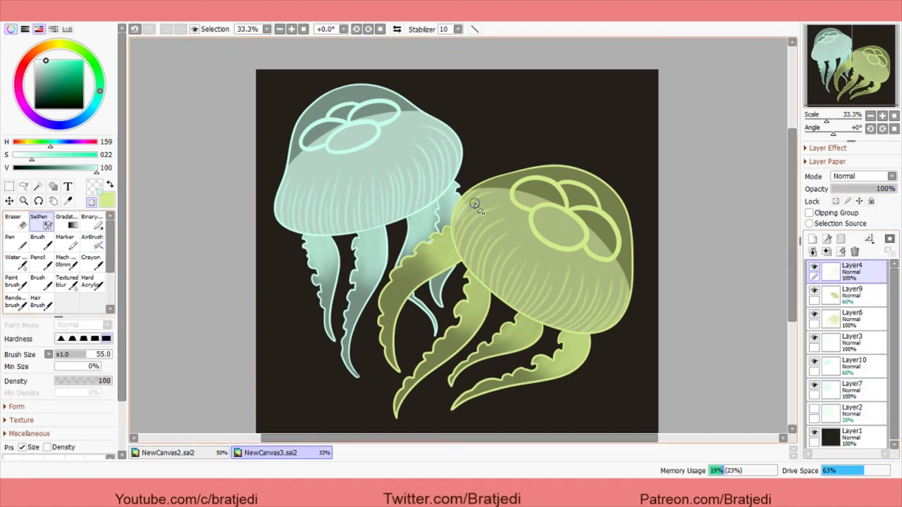
pyautogui.moveTo(456, 231); pyautogui.dragTo(465, 192)
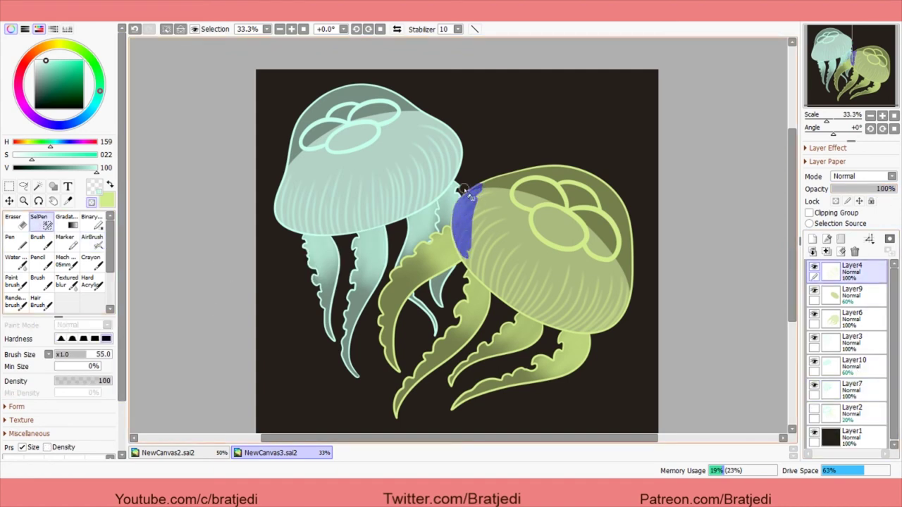
pyautogui.press('w')
pyautogui.click(462, 254)
pyautogui.click(853, 389)
pyautogui.hotkey('ctrl', 'd')
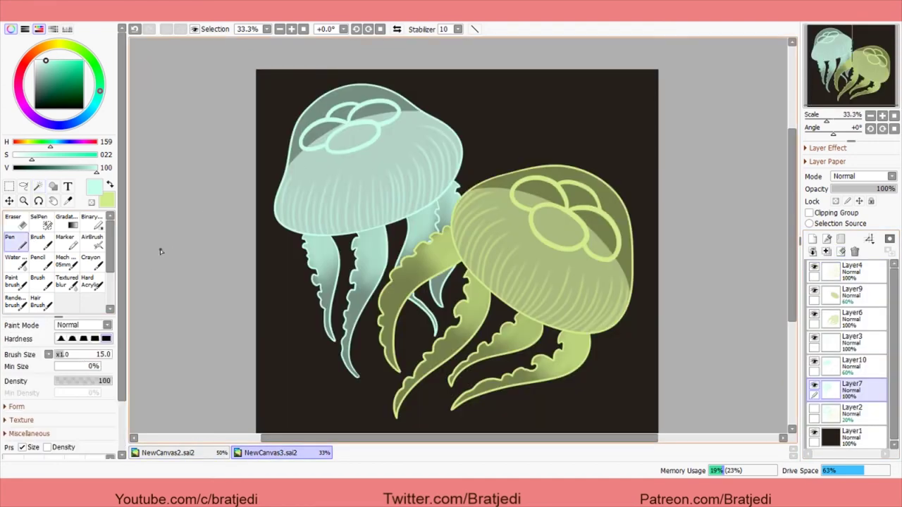
# Step: Draw thin yellow-green lines along the yellow-green tentacles on a new layer with a 15 px pen, tidy them and merge down
pyautogui.click(863, 278)
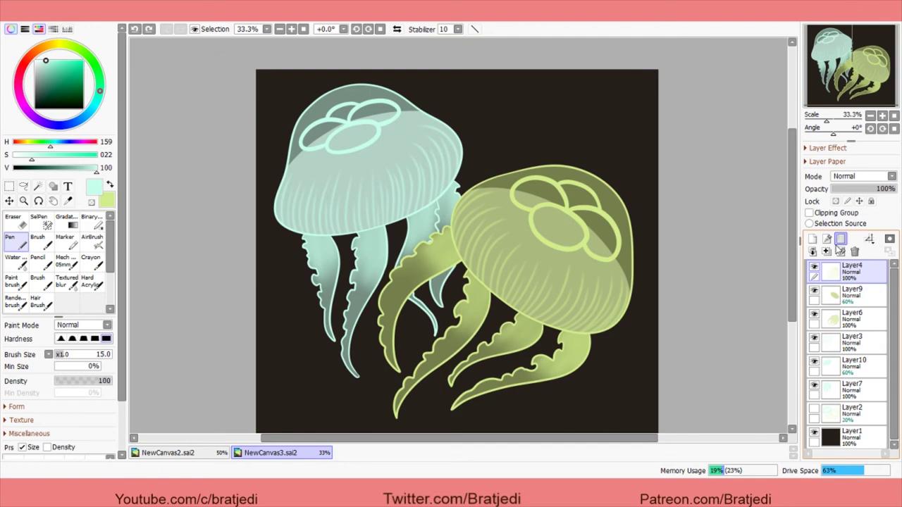
pyautogui.click(813, 239)
pyautogui.press('x')
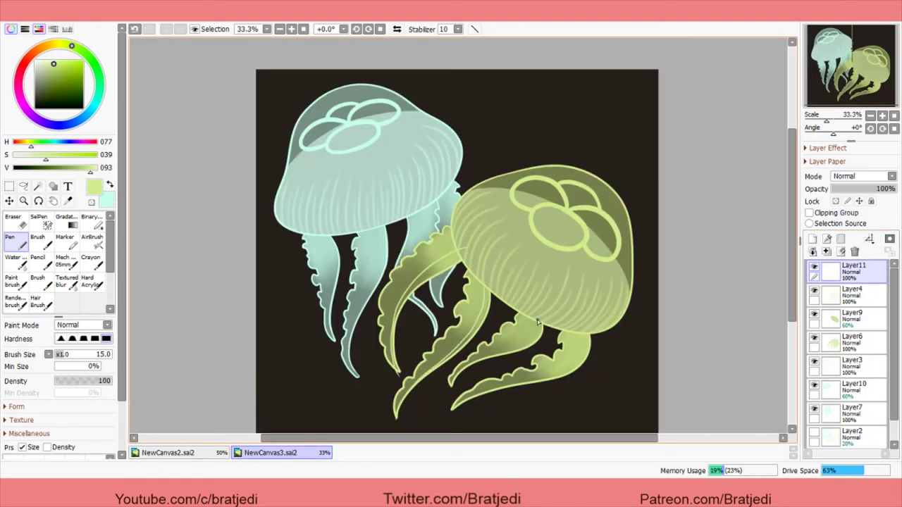
pyautogui.press('e')
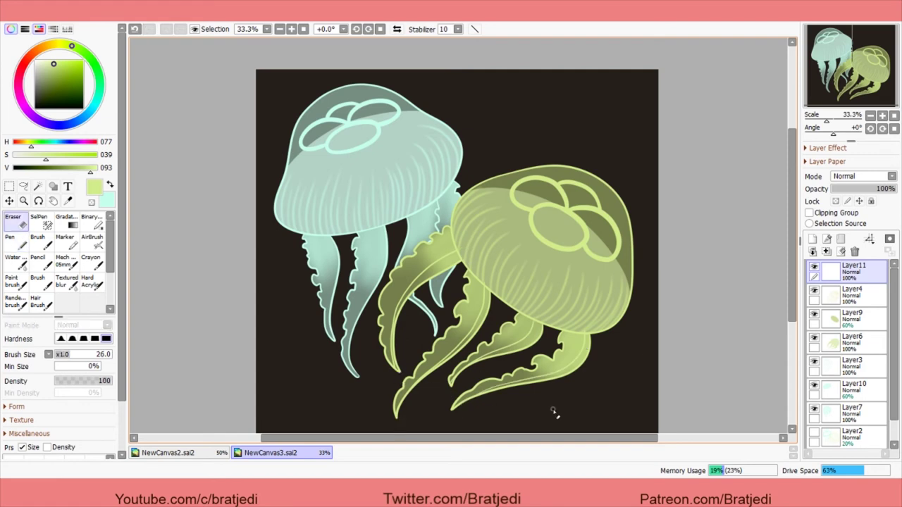
pyautogui.press('n')
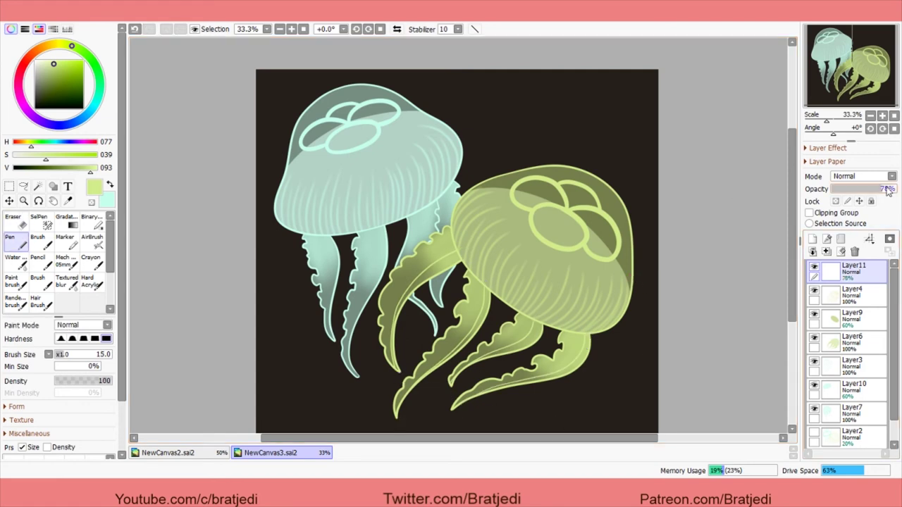
pyautogui.click(855, 251)
pyautogui.hotkey('ctrl', 'z')
# Step: Draw matching thin mint lines along the mint tentacles on a new layer, erase the overlaps and merge into the mint line layer
pyautogui.press('x')
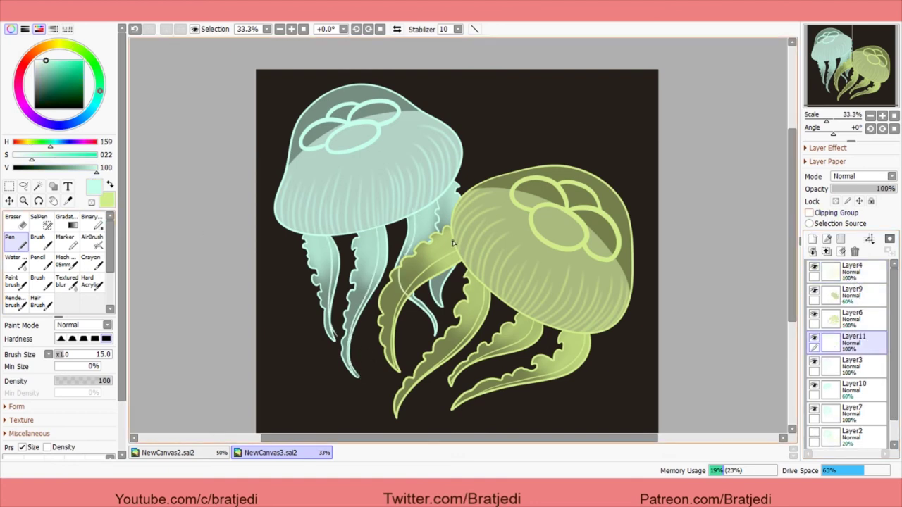
pyautogui.press('e')
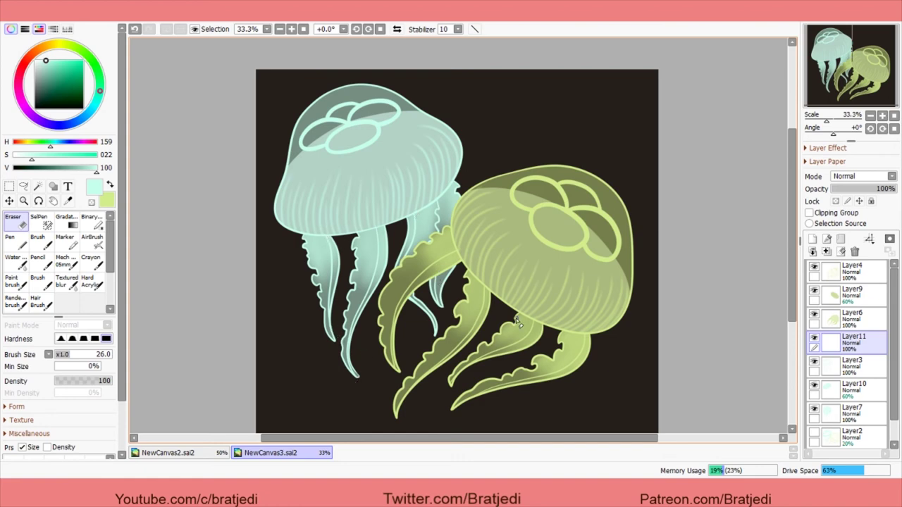
pyautogui.press('n')
pyautogui.click(855, 251)
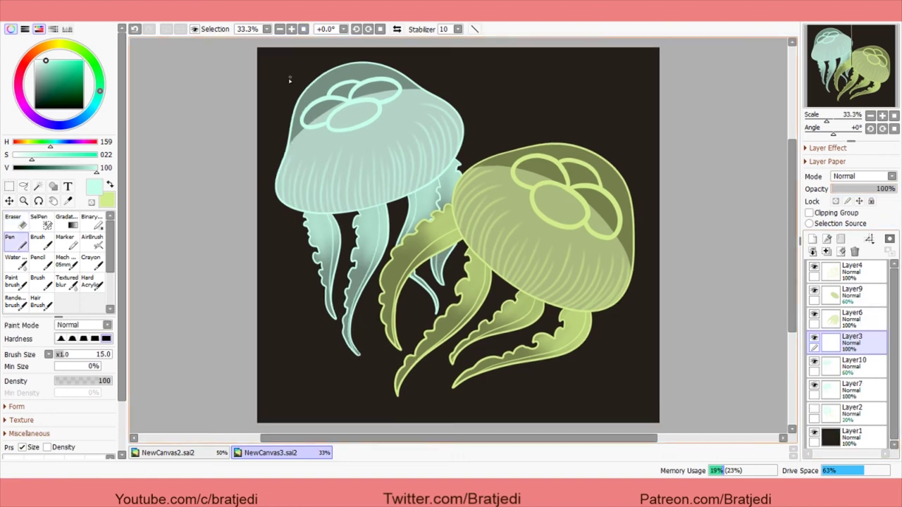
# Step: Group all the jellyfish layers in a new folder above the hidden sketch layer
pyautogui.scroll(-1, 282, 169)
pyautogui.click(849, 272)
pyautogui.click(814, 268)
pyautogui.click(815, 268)
pyautogui.moveTo(815, 301); pyautogui.dragTo(814, 395)
pyautogui.click(840, 239)
pyautogui.click(830, 272)
pyautogui.hotkey('ctrl', 't')
pyautogui.moveTo(309, 104)
pyautogui.mouseDown()
pyautogui.moveTo(303, 115)
pyautogui.moveTo(324, 128)
pyautogui.moveTo(312, 119)
pyautogui.mouseUp()
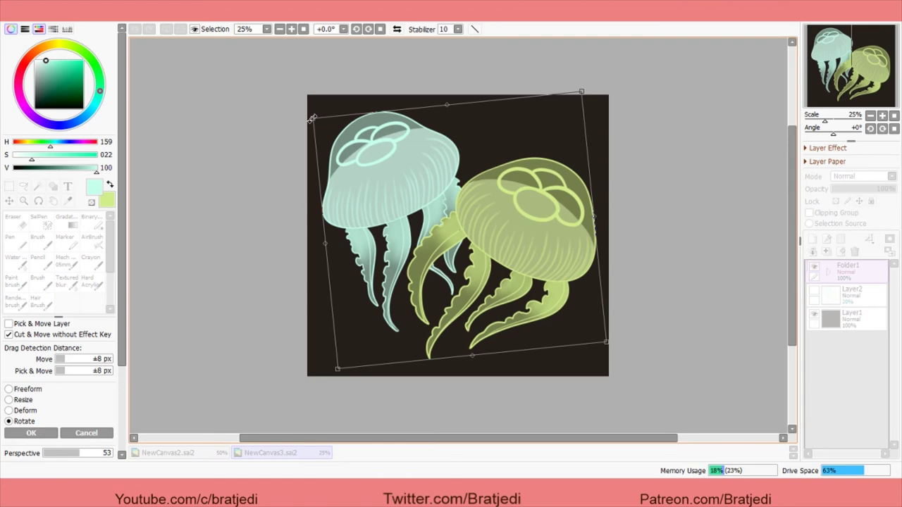
pyautogui.press('Escape')
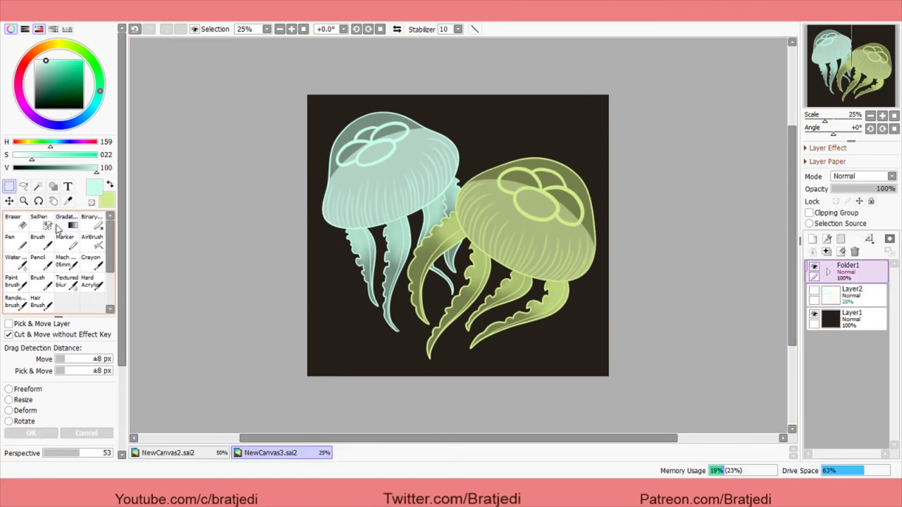
# Step: Move the three mint layers into a second folder above the first and name the folders Top and Bottom
pyautogui.click(91, 240)
pyautogui.click(829, 272)
pyautogui.click(858, 374)
pyautogui.hotkey('ctrl', 'shift', 'n')
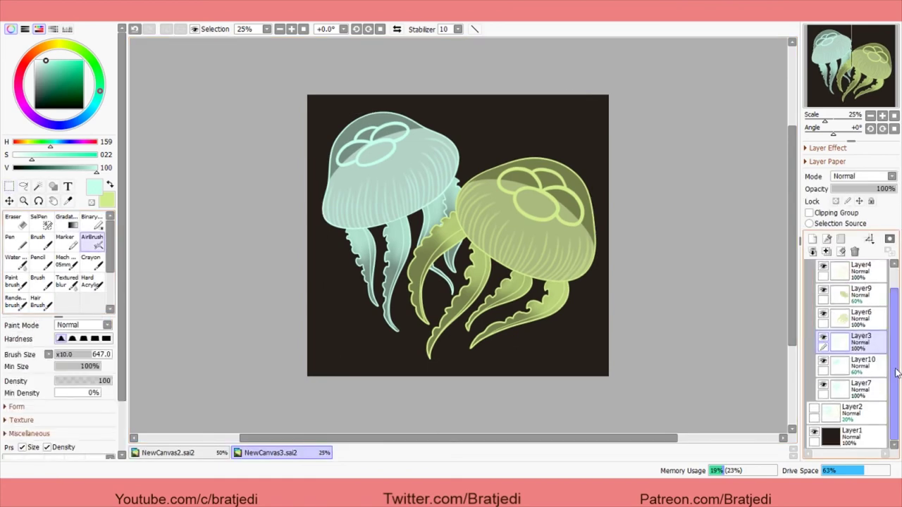
pyautogui.moveTo(856, 344); pyautogui.dragTo(852, 274)
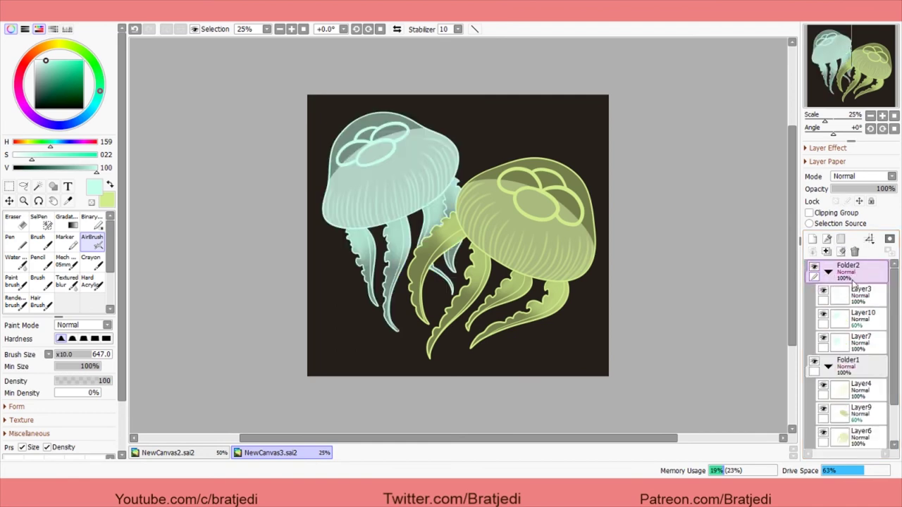
pyautogui.doubleClick(867, 363)
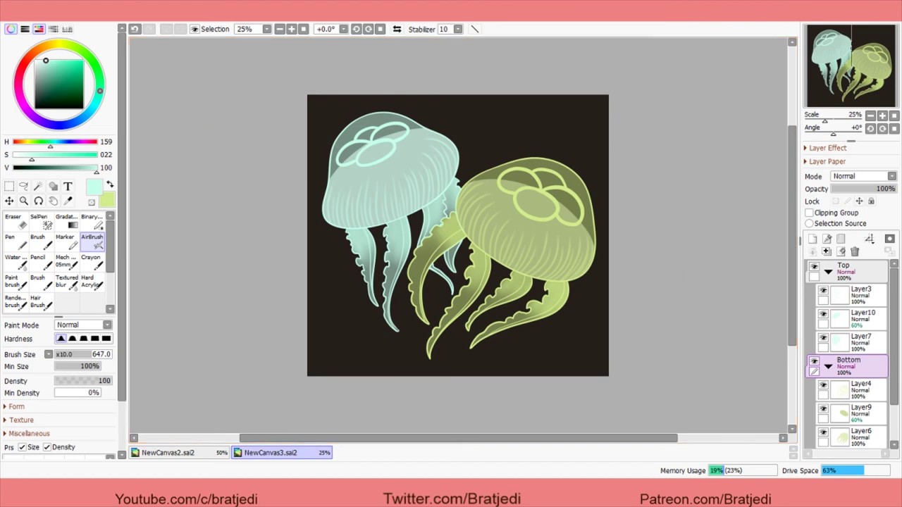
# Step: Add a new layer above the mint jellyfish's folder and clip it to that folder
pyautogui.click(829, 271)
pyautogui.click(813, 239)
pyautogui.click(809, 212)
pyautogui.click(84, 60)
pyautogui.click(23, 65)
pyautogui.moveTo(416, 96)
pyautogui.mouseDown()
pyautogui.moveTo(313, 134)
pyautogui.moveTo(441, 123)
pyautogui.mouseUp()
pyautogui.click(42, 51)
pyautogui.moveTo(366, 162)
pyautogui.mouseDown()
pyautogui.moveTo(468, 127)
pyautogui.moveTo(271, 236)
pyautogui.mouseUp()
pyautogui.click(60, 44)
pyautogui.moveTo(366, 239); pyautogui.dragTo(467, 195)
pyautogui.click(95, 63)
pyautogui.moveTo(423, 261); pyautogui.dragTo(363, 268)
pyautogui.hotkey('ctrl', 'z')
pyautogui.hotkey('ctrl', 'z')
pyautogui.hotkey('ctrl', 'z')
pyautogui.hotkey('ctrl', 'z')
pyautogui.hotkey('ctrl', 'z')
pyautogui.hotkey('ctrl', 'z')
# Step: Airbrush red, orange and yellow bands diagonally across the mint bell on the clipped layer at 223 px
pyautogui.click(74, 355)
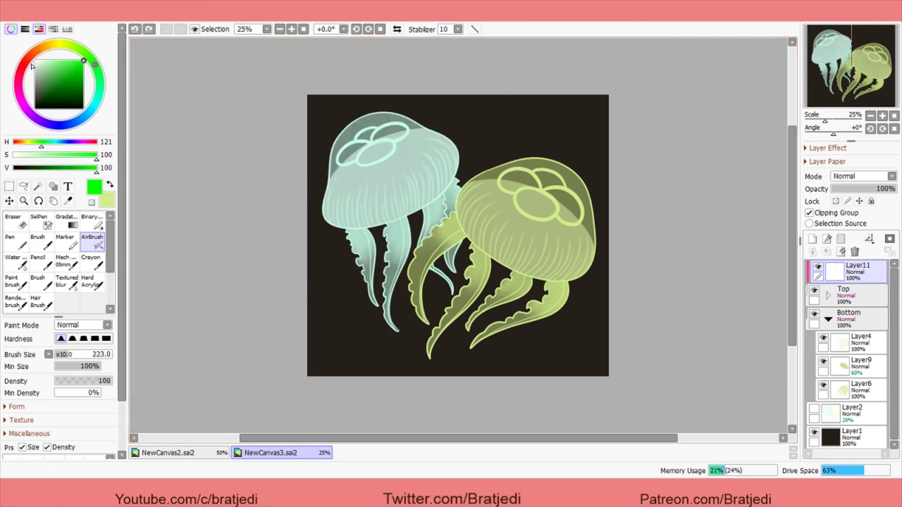
pyautogui.click(25, 64)
pyautogui.moveTo(331, 145)
pyautogui.mouseDown()
pyautogui.moveTo(420, 91)
pyautogui.moveTo(395, 127)
pyautogui.mouseUp()
pyautogui.click(39, 49)
pyautogui.moveTo(458, 162)
pyautogui.mouseDown()
pyautogui.moveTo(291, 204)
pyautogui.moveTo(459, 183)
pyautogui.moveTo(280, 246)
pyautogui.moveTo(458, 204)
pyautogui.mouseUp()
pyautogui.click(59, 44)
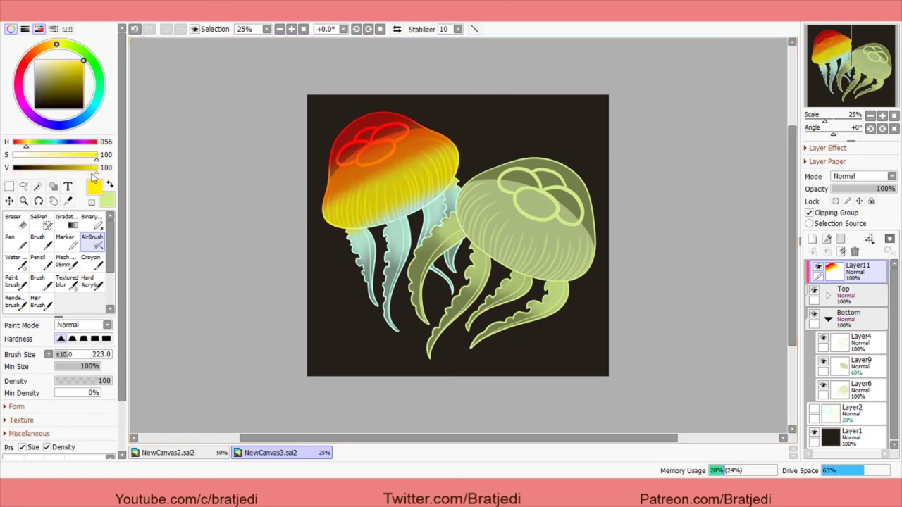
# Step: Continue the rainbow with green, turquoise and purple bands over the bell's lower edge and down the mint tentacles
pyautogui.click(93, 62)
pyautogui.moveTo(353, 240); pyautogui.dragTo(486, 176)
pyautogui.click(95, 103)
pyautogui.moveTo(409, 232); pyautogui.dragTo(349, 262)
pyautogui.click(31, 113)
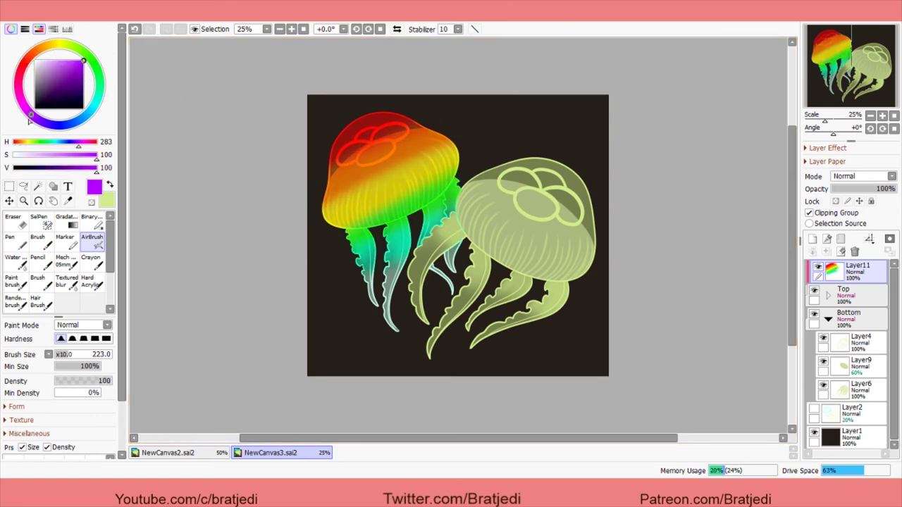
pyautogui.moveTo(384, 310); pyautogui.dragTo(432, 299)
# Step: Place the yellow-green jellyfish in the Top folder above the rainbow layer, keeping that layer clipped to the mint jellyfish's Bottom folder
pyautogui.press('e')
pyautogui.scroll(1, 583, 253)
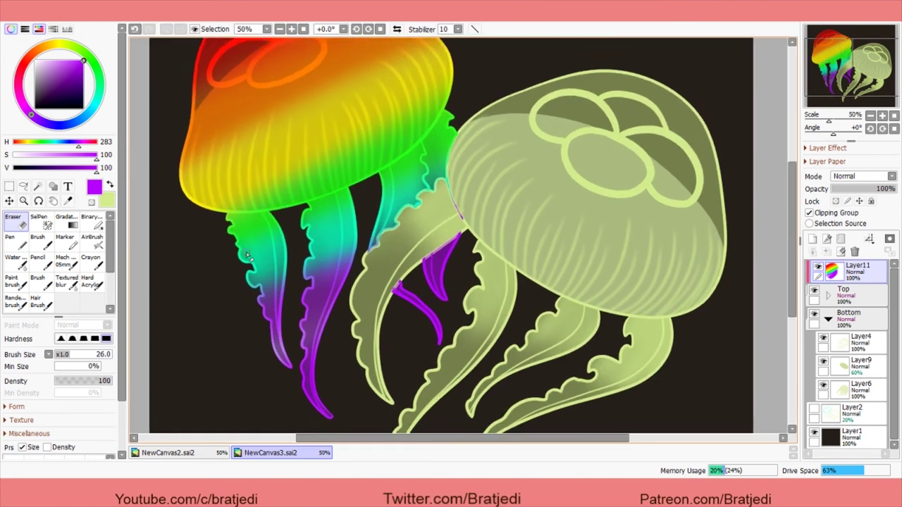
pyautogui.click(829, 295)
pyautogui.click(817, 267)
pyautogui.click(818, 267)
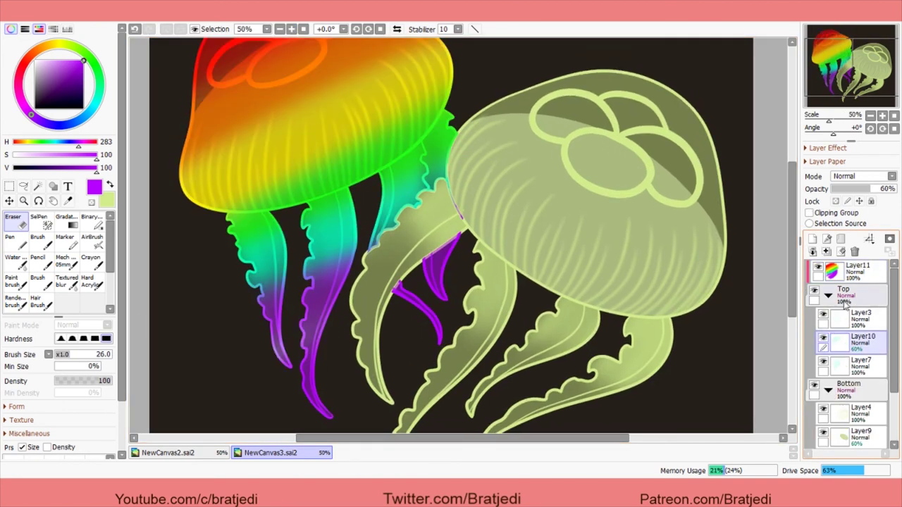
pyautogui.click(829, 296)
pyautogui.click(829, 319)
pyautogui.click(841, 253)
pyautogui.moveTo(860, 301)
pyautogui.mouseDown()
pyautogui.moveTo(857, 329)
pyautogui.moveTo(853, 262)
pyautogui.mouseUp()
# Step: Refine the rainbow's green, turquoise and purple transitions with the airbrush, using colours sampled from the gradient
pyautogui.scroll(-1, 393, 165)
pyautogui.press('v')
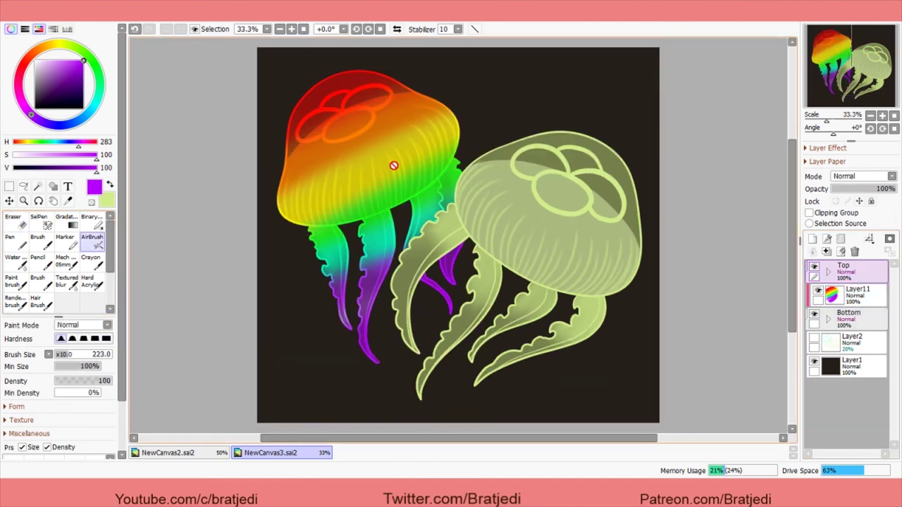
pyautogui.keyDown('alt'); pyautogui.click(393, 165); pyautogui.keyUp('alt')
pyautogui.click(868, 296)
pyautogui.keyDown('alt'); pyautogui.click(326, 251); pyautogui.keyUp('alt')
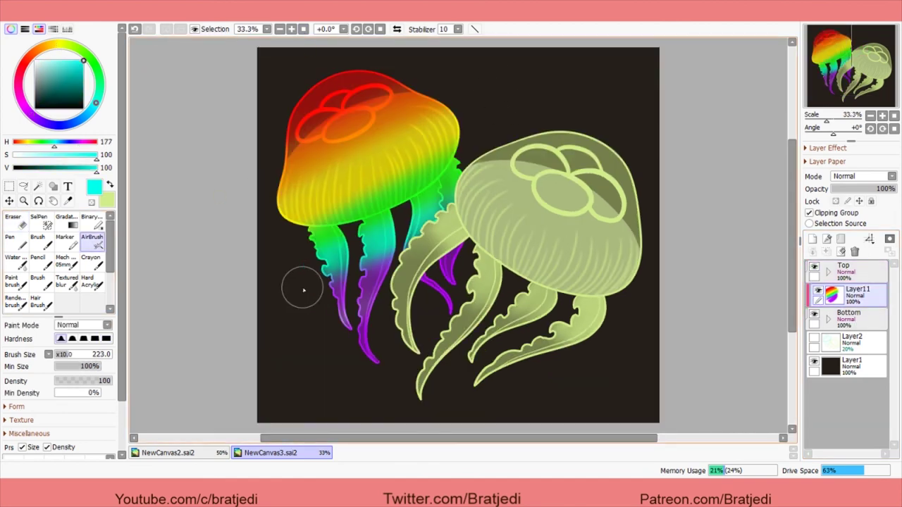
pyautogui.keyDown('alt'); pyautogui.click(332, 313); pyautogui.keyUp('alt')
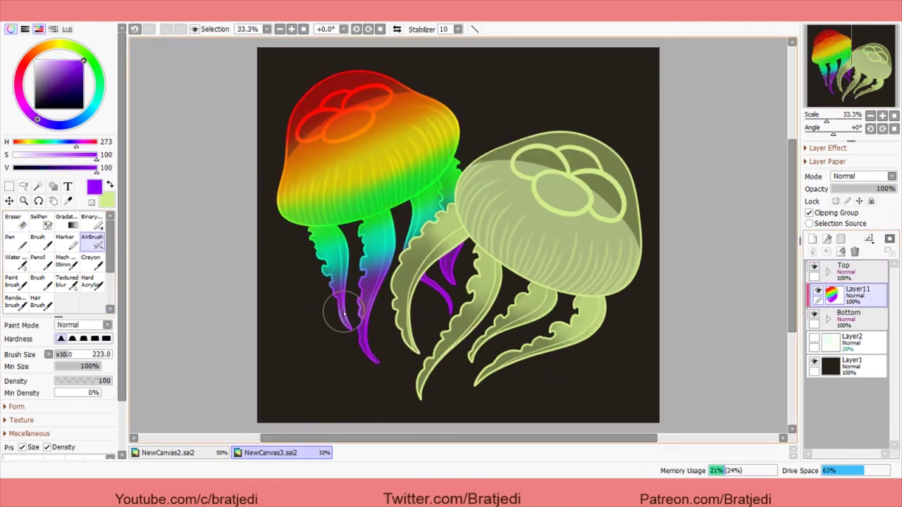
pyautogui.moveTo(332, 312)
pyautogui.mouseDown()
pyautogui.moveTo(367, 344)
pyautogui.moveTo(392, 286)
pyautogui.mouseUp()
# Step: Compare blending modes for the rainbow layer, keep Normal and set its opacity to 70%
pyautogui.scroll(-2, 863, 176)
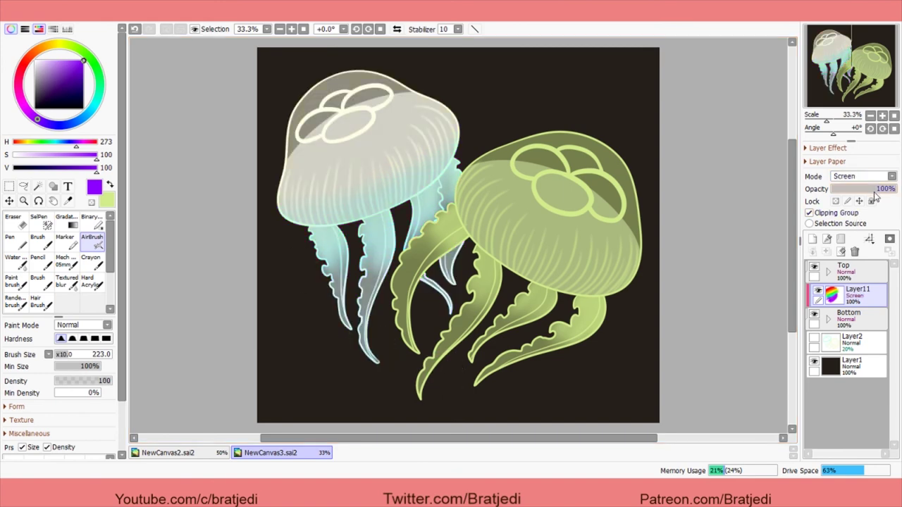
pyautogui.scroll(-1, 860, 180)
pyautogui.scroll(5, 860, 180)
pyautogui.click(869, 192)
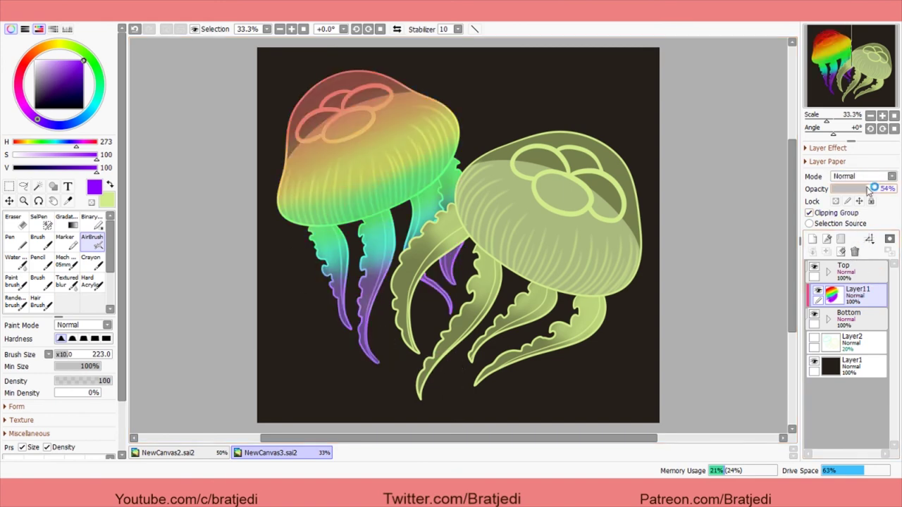
pyautogui.moveTo(867, 201)
pyautogui.mouseDown()
pyautogui.moveTo(884, 198)
pyautogui.moveTo(876, 203)
pyautogui.mouseUp()
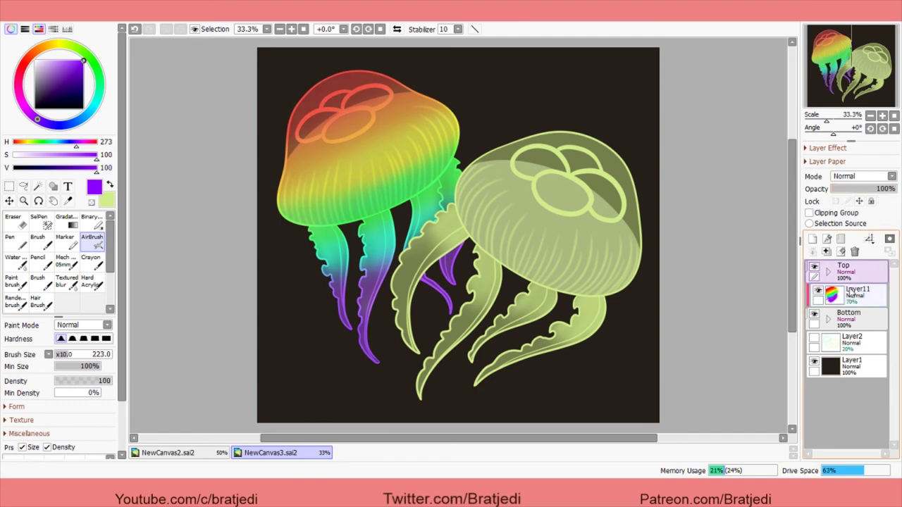
# Step: Add a clipping layer above the yellow-green jellyfish's Top folder and open ace.png as a colour reference
pyautogui.click(813, 239)
pyautogui.click(824, 214)
pyautogui.click(36, 61)
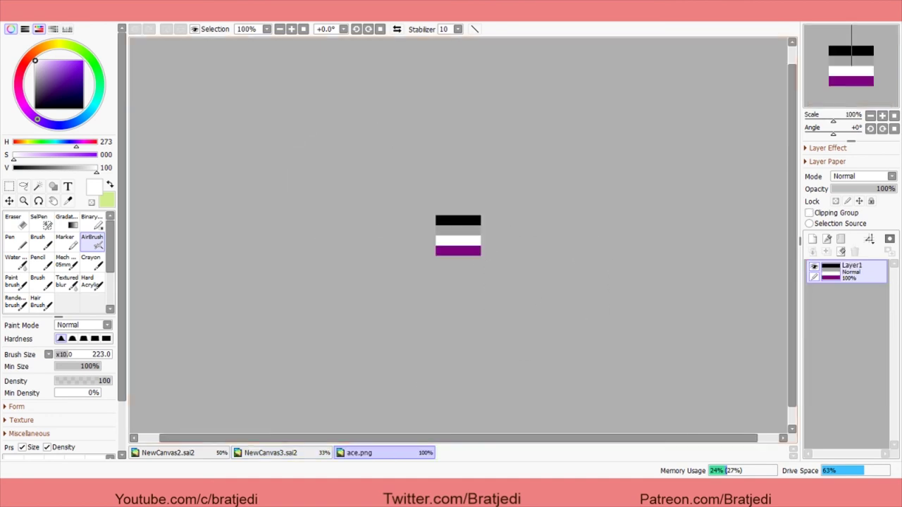
# Step: Airbrush black, grey, white and purple bands from the bell to the tentacle tips of the yellow-green jellyfish, using colours sampled from ace.png
pyautogui.click(271, 452)
pyautogui.click(416, 455)
pyautogui.click(271, 453)
pyautogui.moveTo(535, 116)
pyautogui.mouseDown()
pyautogui.moveTo(598, 145)
pyautogui.moveTo(494, 121)
pyautogui.moveTo(550, 159)
pyautogui.mouseUp()
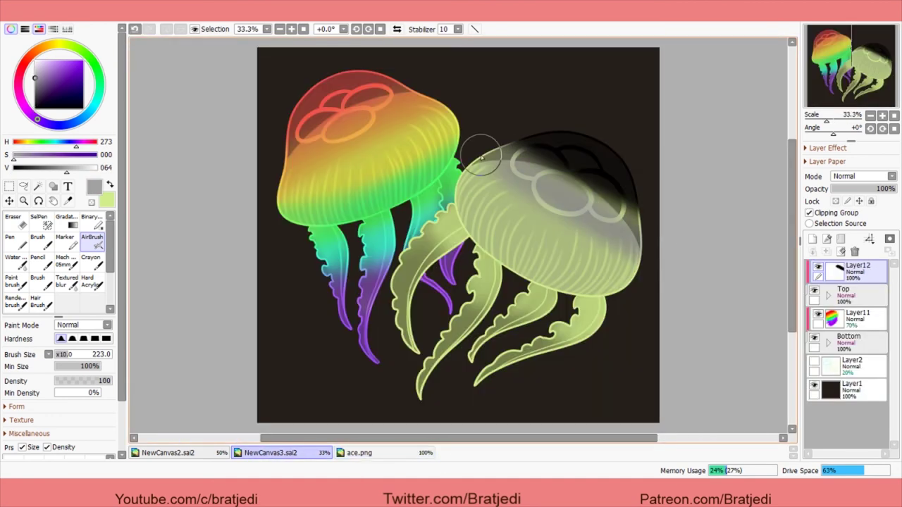
pyautogui.moveTo(585, 211); pyautogui.dragTo(540, 115)
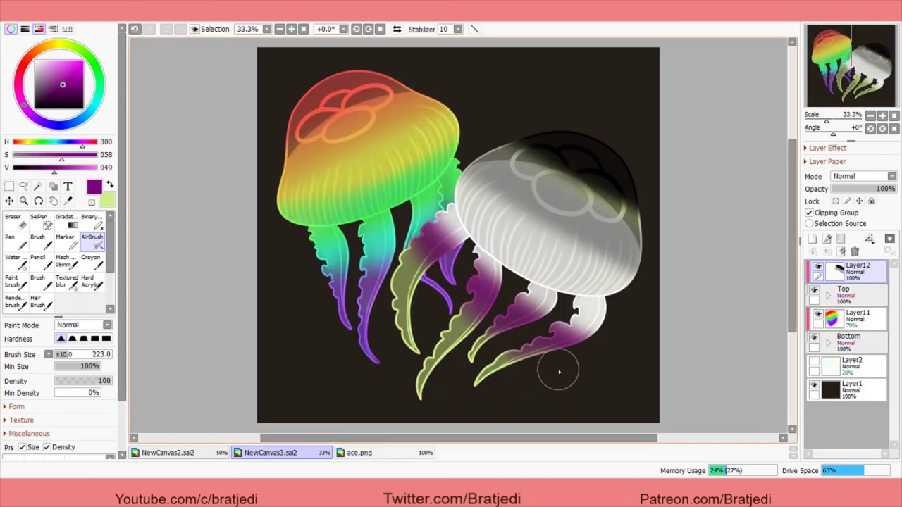
pyautogui.moveTo(559, 372)
pyautogui.mouseDown()
pyautogui.moveTo(400, 357)
pyautogui.moveTo(528, 369)
pyautogui.moveTo(431, 306)
pyautogui.mouseUp()
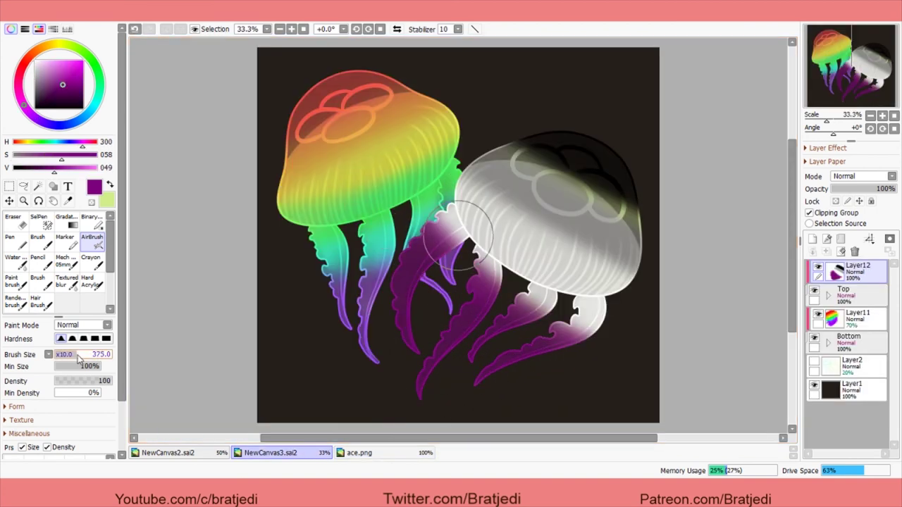
# Step: Blend the white-purple tentacle transitions and deepen the black over the bell's crown, using an airbrush enlarged to 435 and colours from ace.png
pyautogui.moveTo(433, 247); pyautogui.dragTo(616, 343)
pyautogui.click(359, 453)
pyautogui.click(270, 453)
pyautogui.moveTo(493, 177)
pyautogui.mouseDown()
pyautogui.moveTo(620, 211)
pyautogui.moveTo(536, 184)
pyautogui.moveTo(690, 202)
pyautogui.moveTo(496, 117)
pyautogui.moveTo(304, 97)
pyautogui.mouseUp()
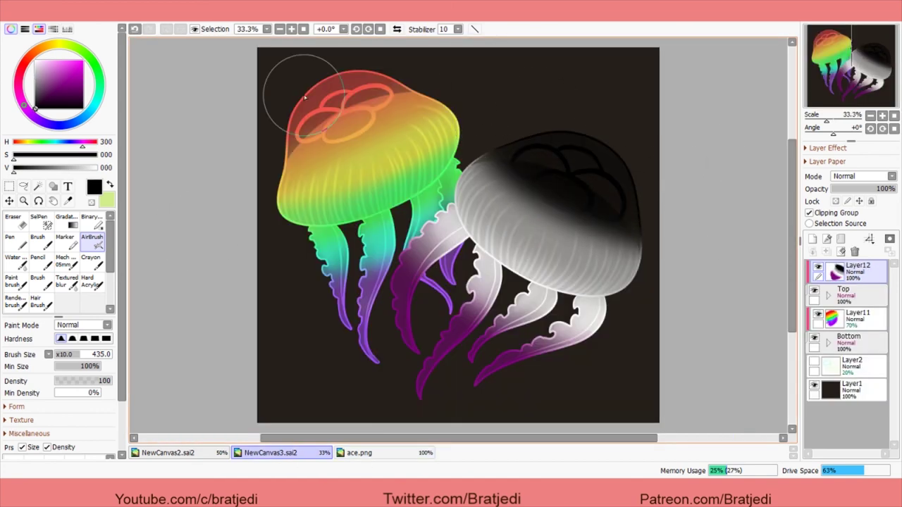
# Step: Hide the asexual-flag and rainbow gradient layers to compare with both jellyfish's original colours
pyautogui.click(817, 269)
pyautogui.click(817, 315)
pyautogui.click(832, 296)
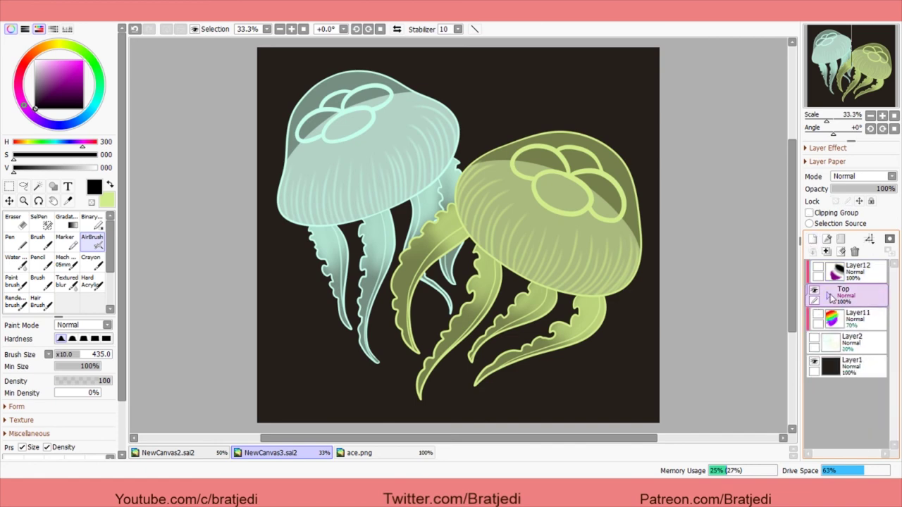
# Step: Move the Bottom folder out of the Top folder to beneath the rainbow layer, and show both gradient layers again
pyautogui.click(828, 296)
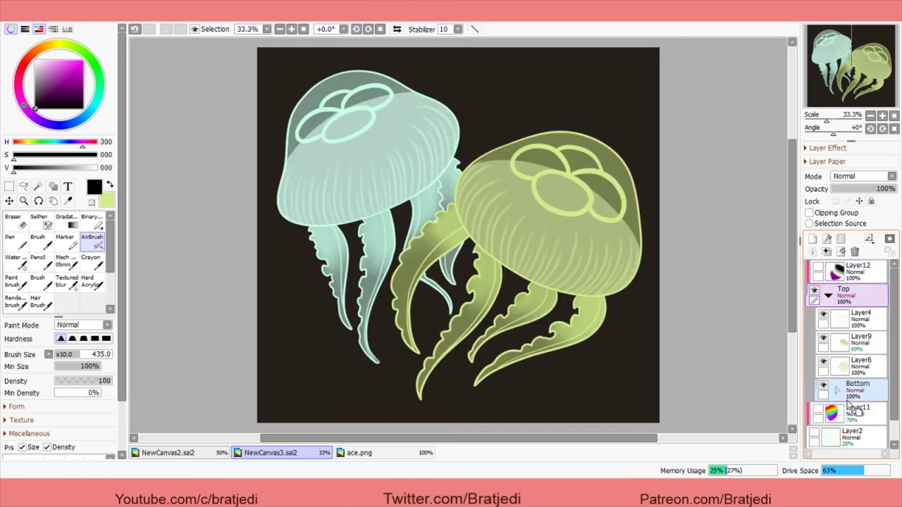
pyautogui.click(853, 317)
pyautogui.press('w')
pyautogui.click(817, 269)
pyautogui.click(817, 339)
pyautogui.moveTo(857, 341); pyautogui.dragTo(866, 320)
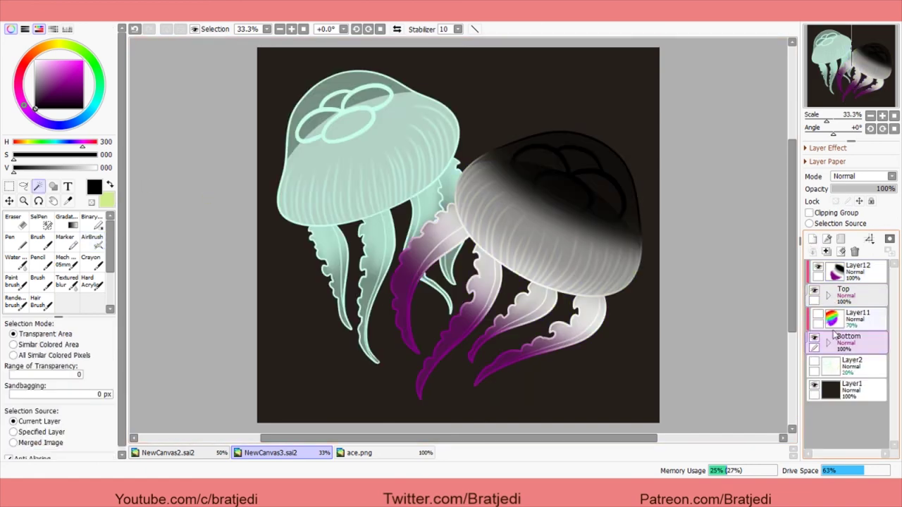
pyautogui.scroll(-1, 194, 316)
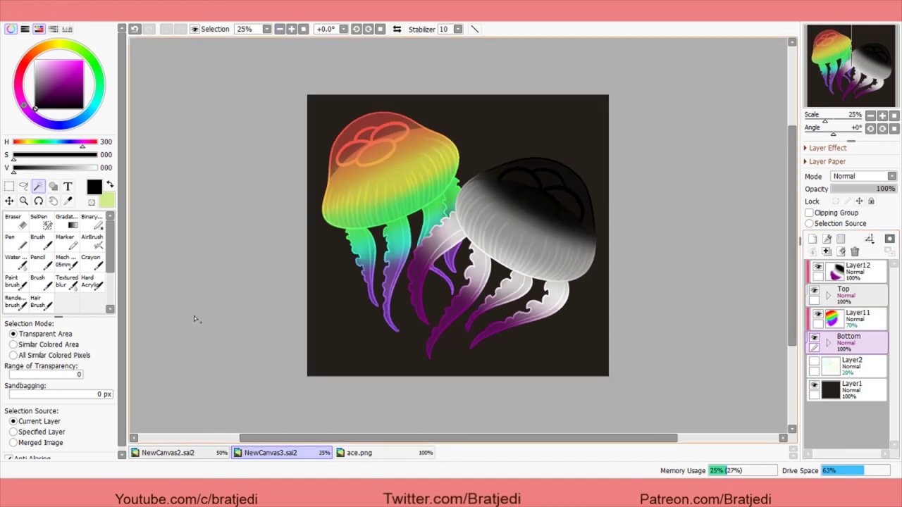